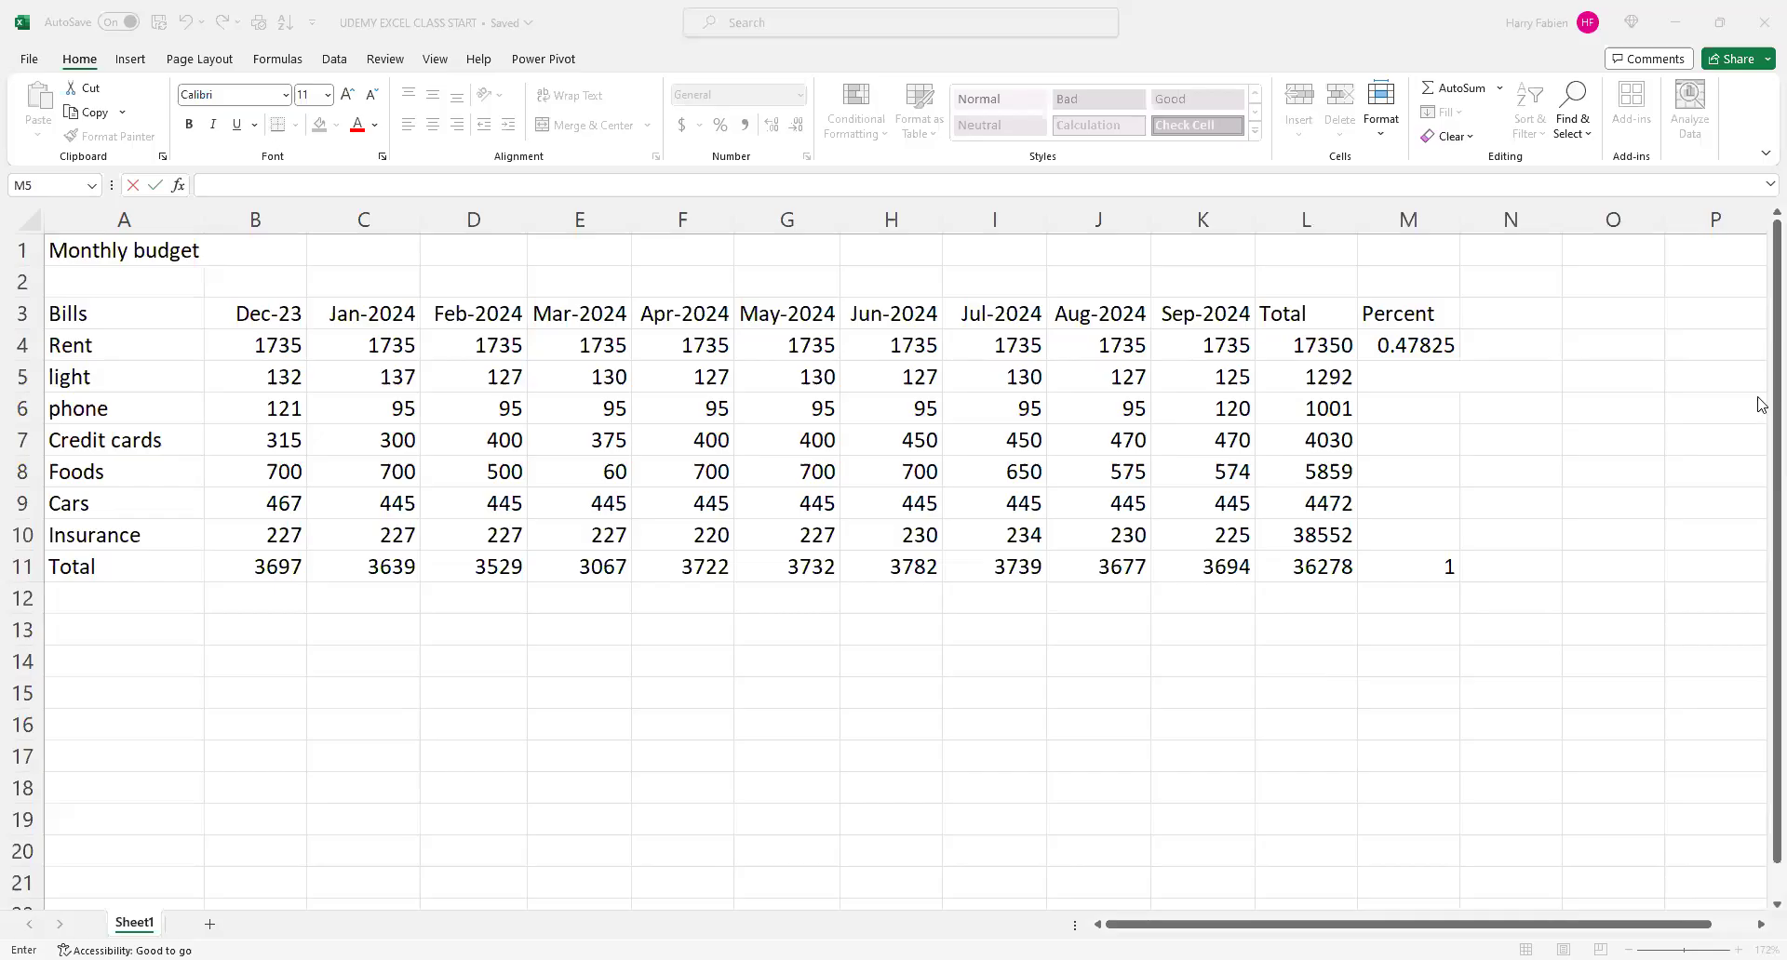
- Clear the Rent percent formula from M4, leaving the cell empty
{"action": "left_click", "coordinate": [1429, 344]}
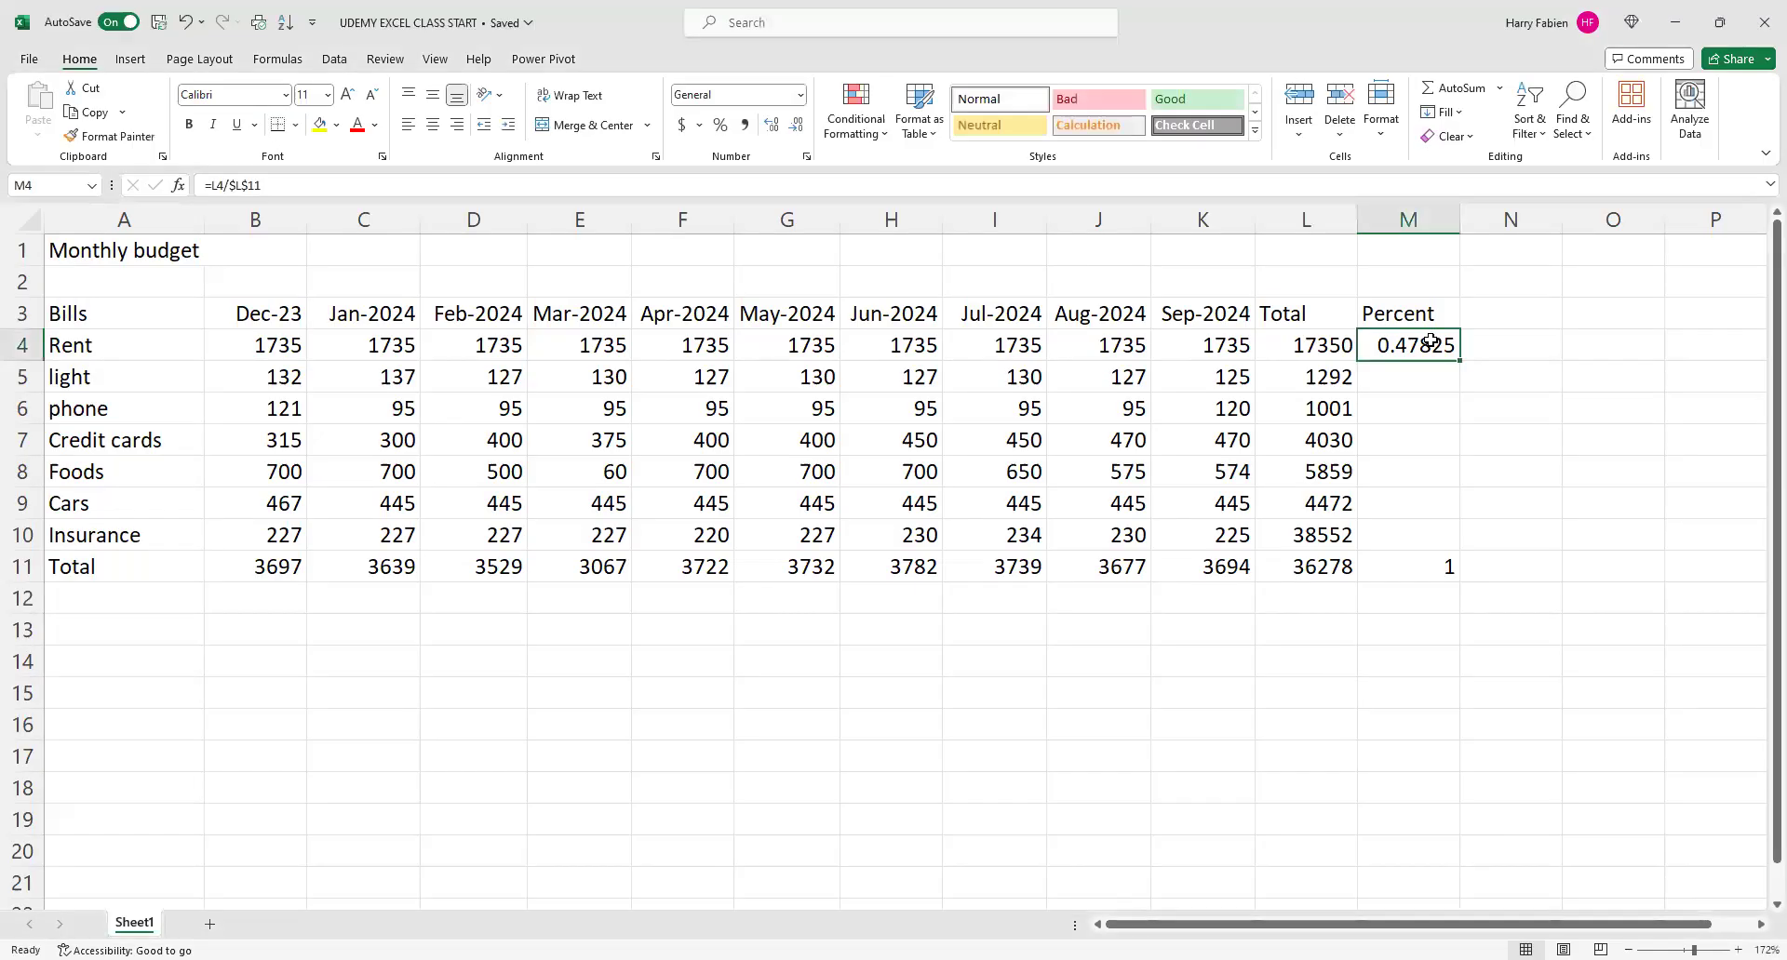
{"action": "key", "text": "BackSpace"}
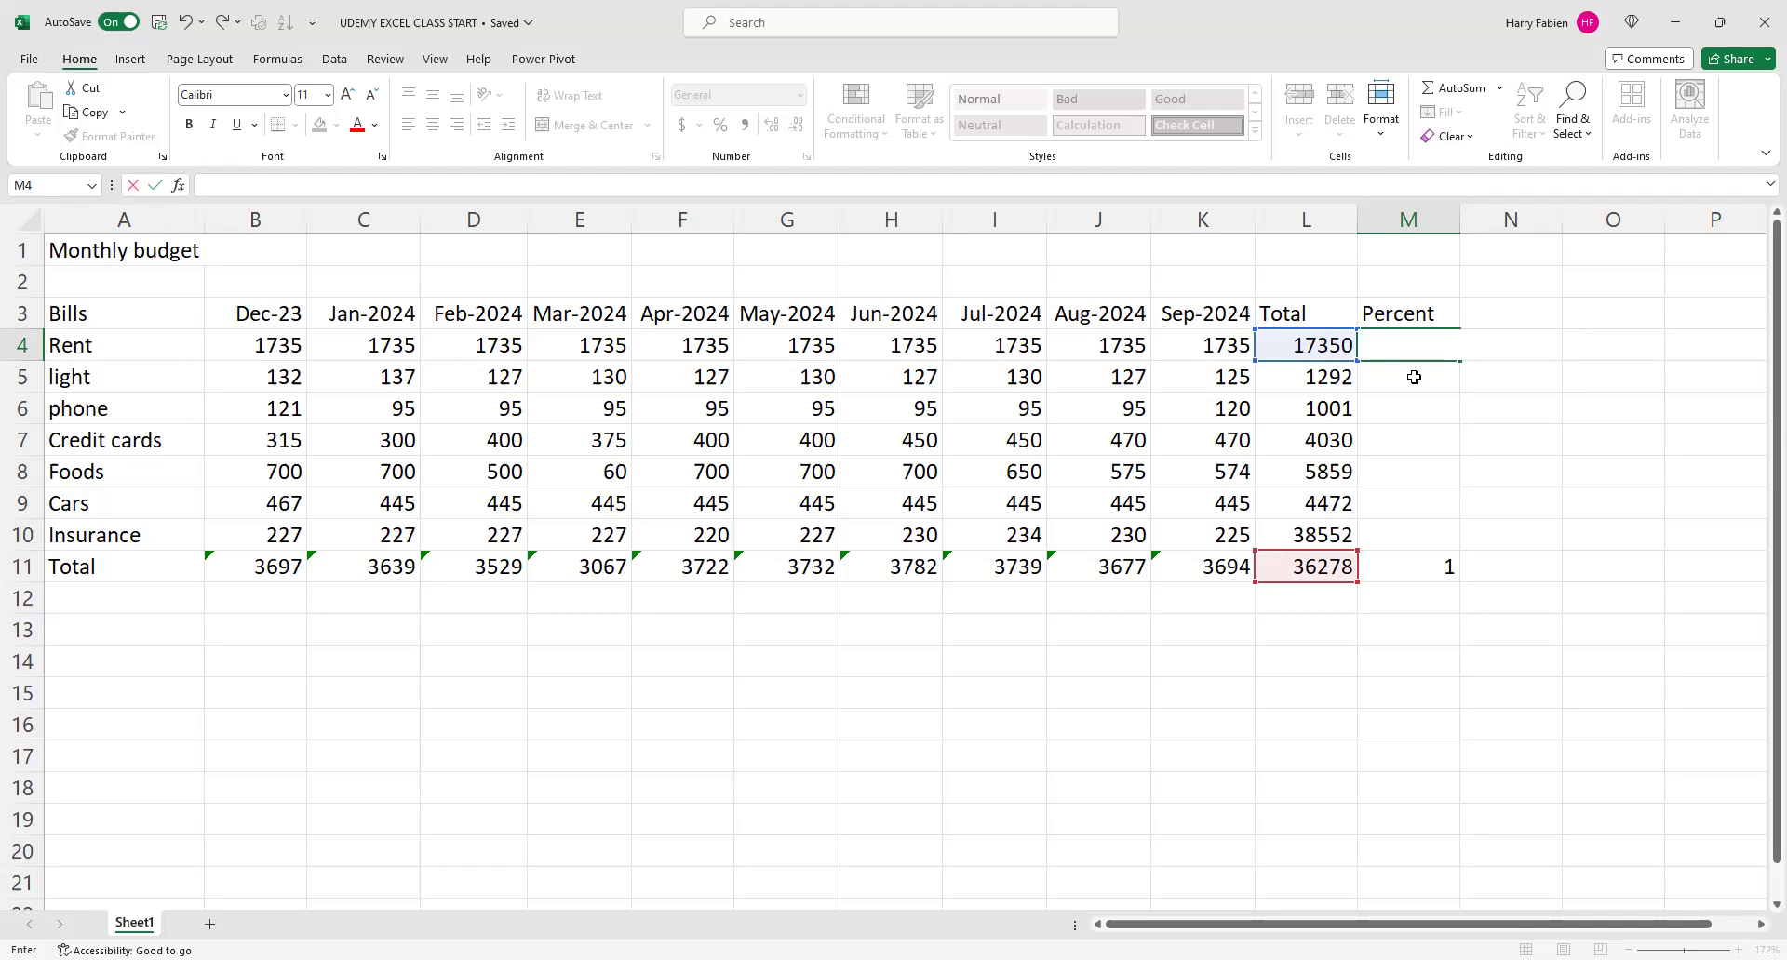
{"action": "left_click", "coordinate": [1414, 373]}
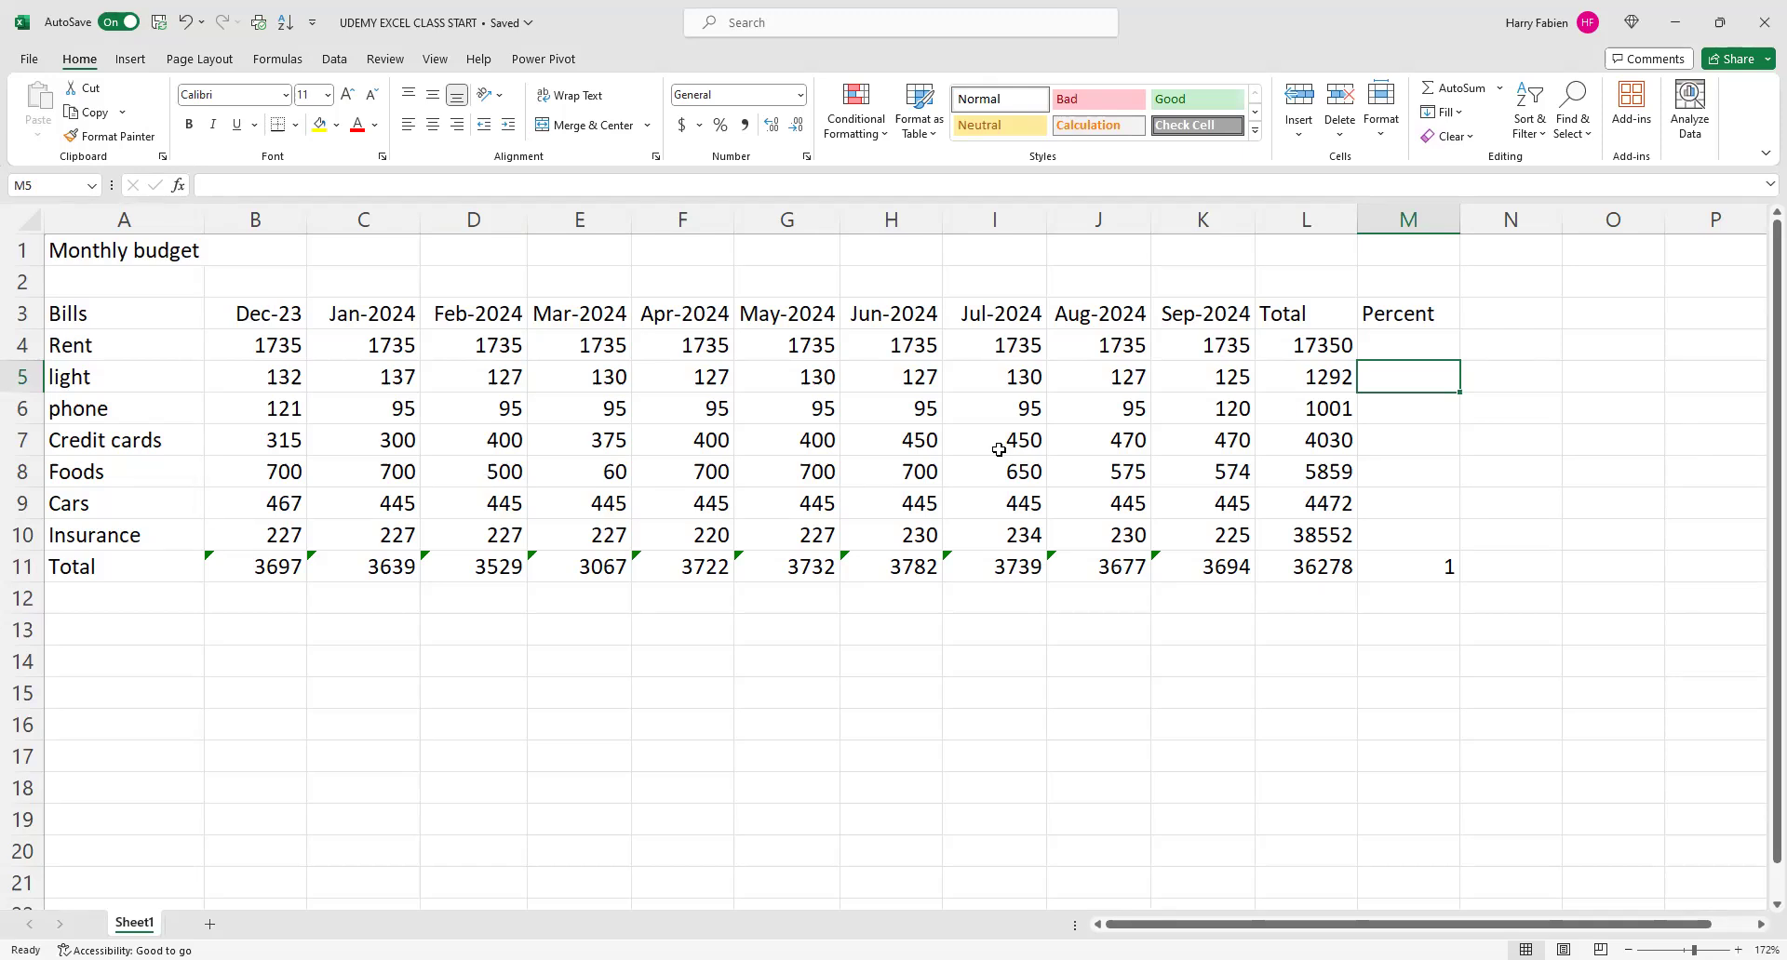
{"action": "left_click", "coordinate": [1418, 352]}
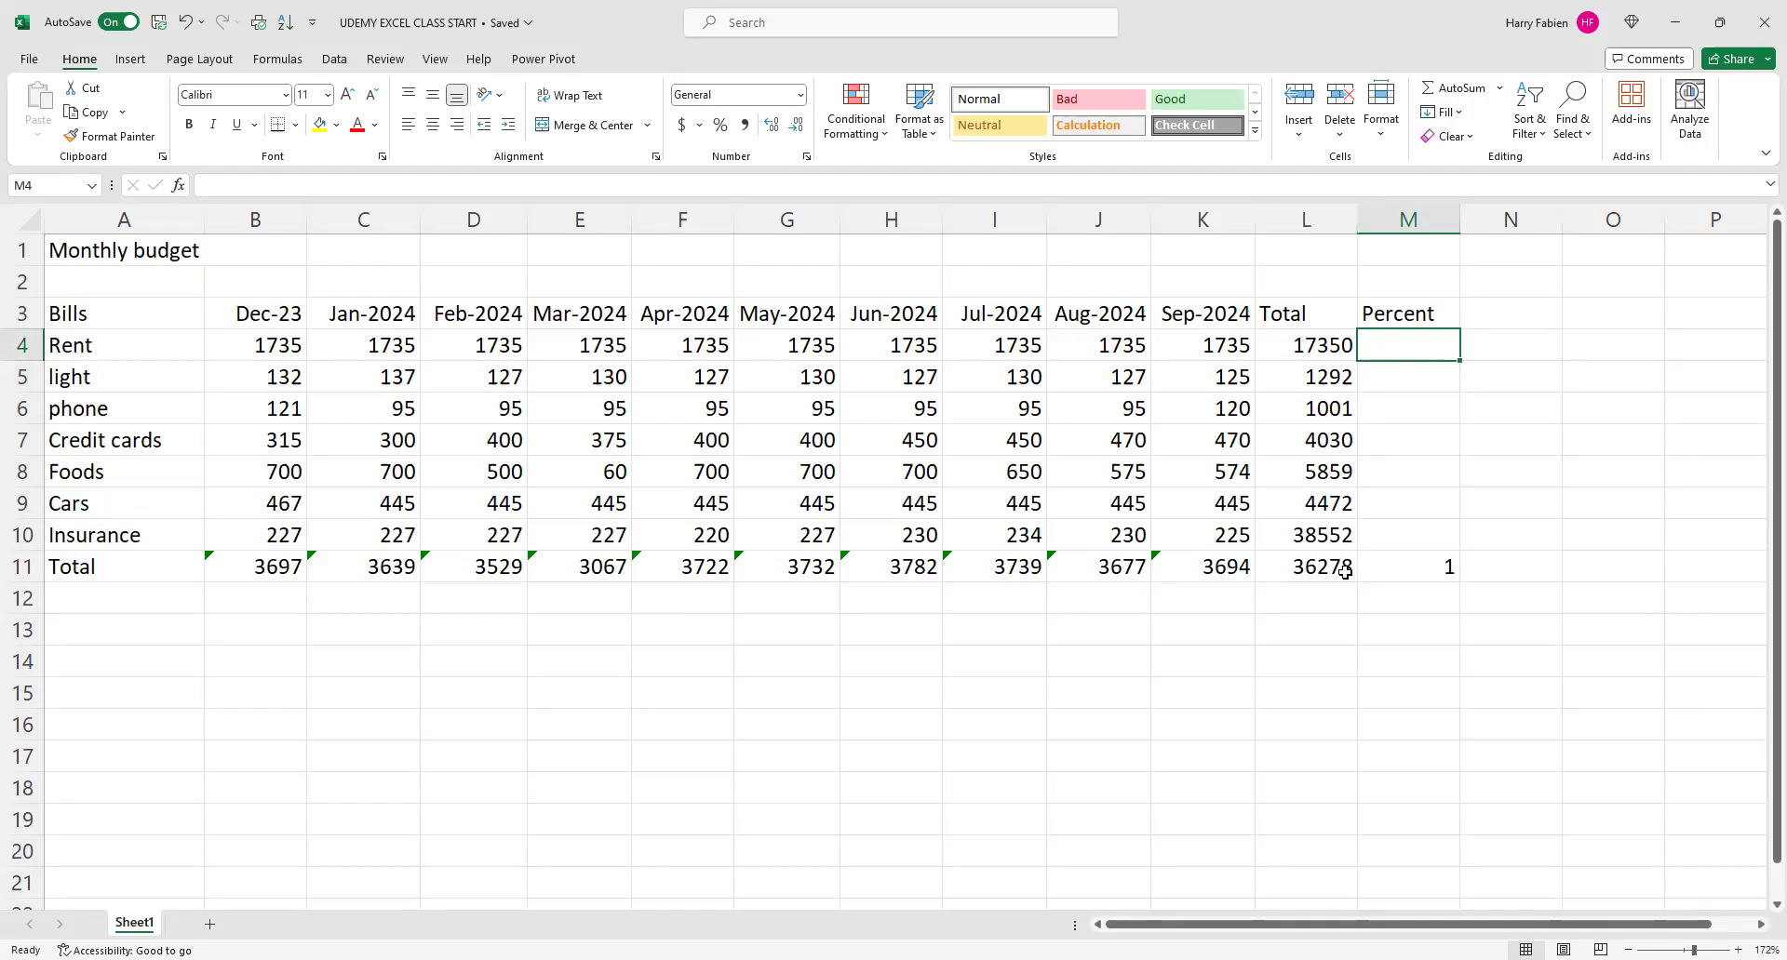
- Delete the 1 from the Total row's percent cell M11
{"action": "left_click", "coordinate": [1448, 575]}
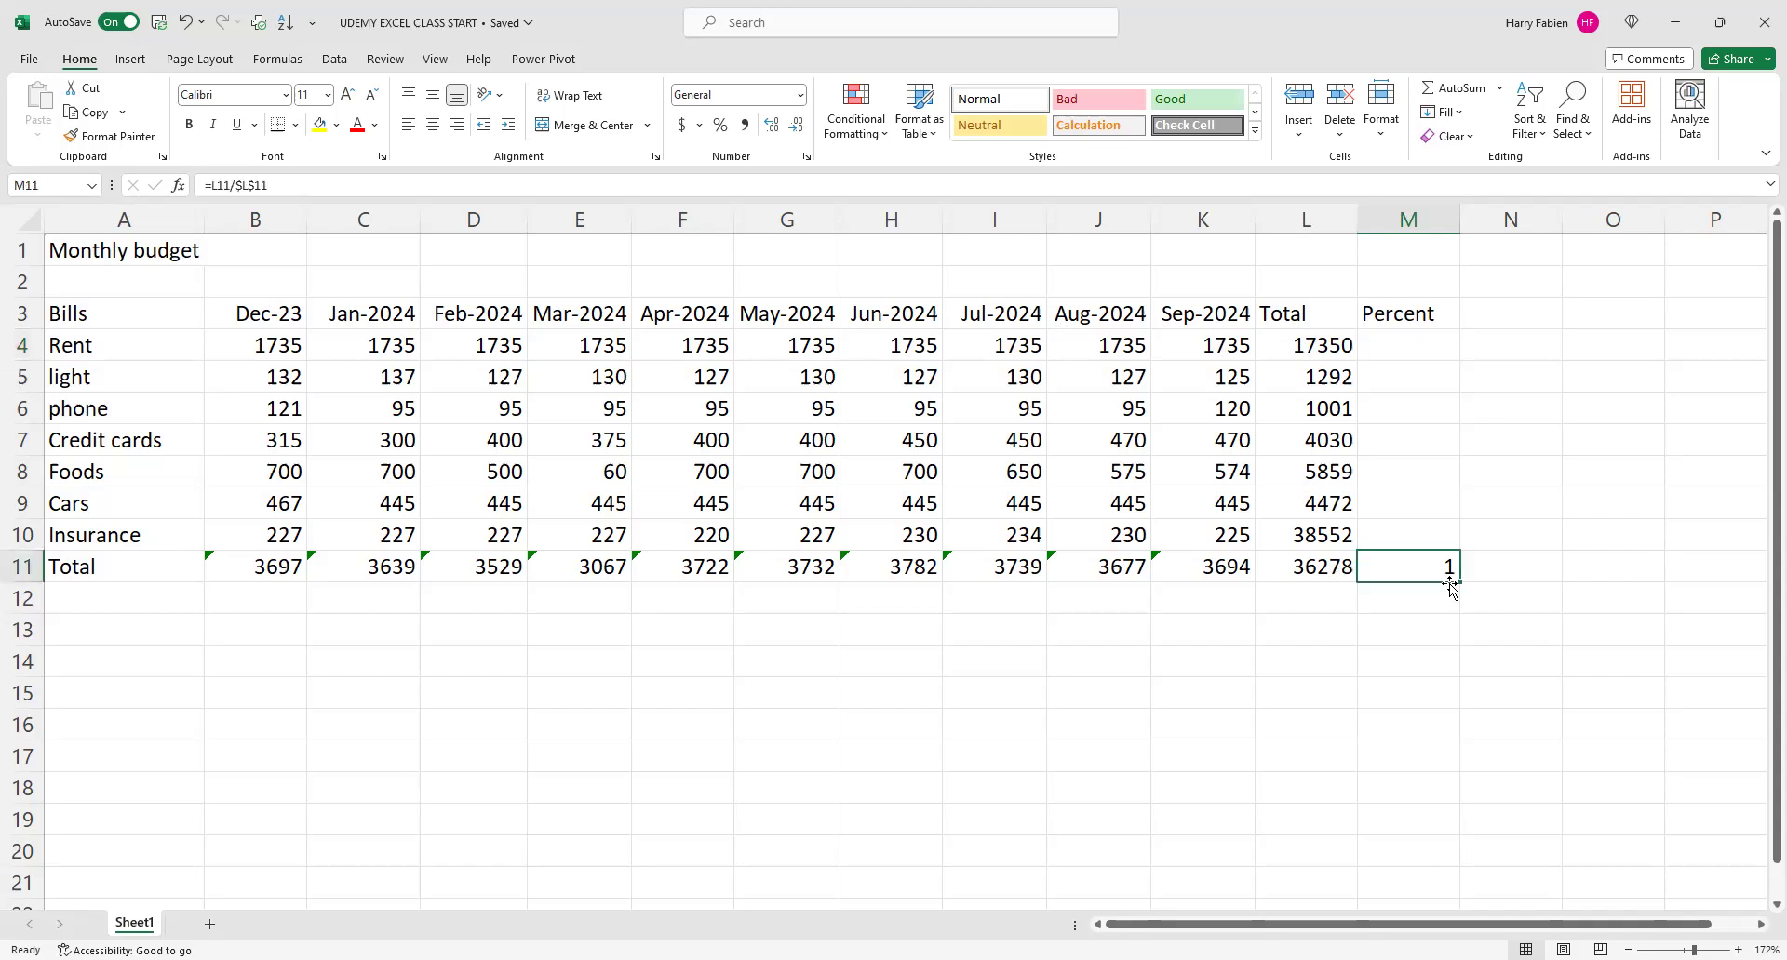
{"action": "key", "text": "BackSpace"}
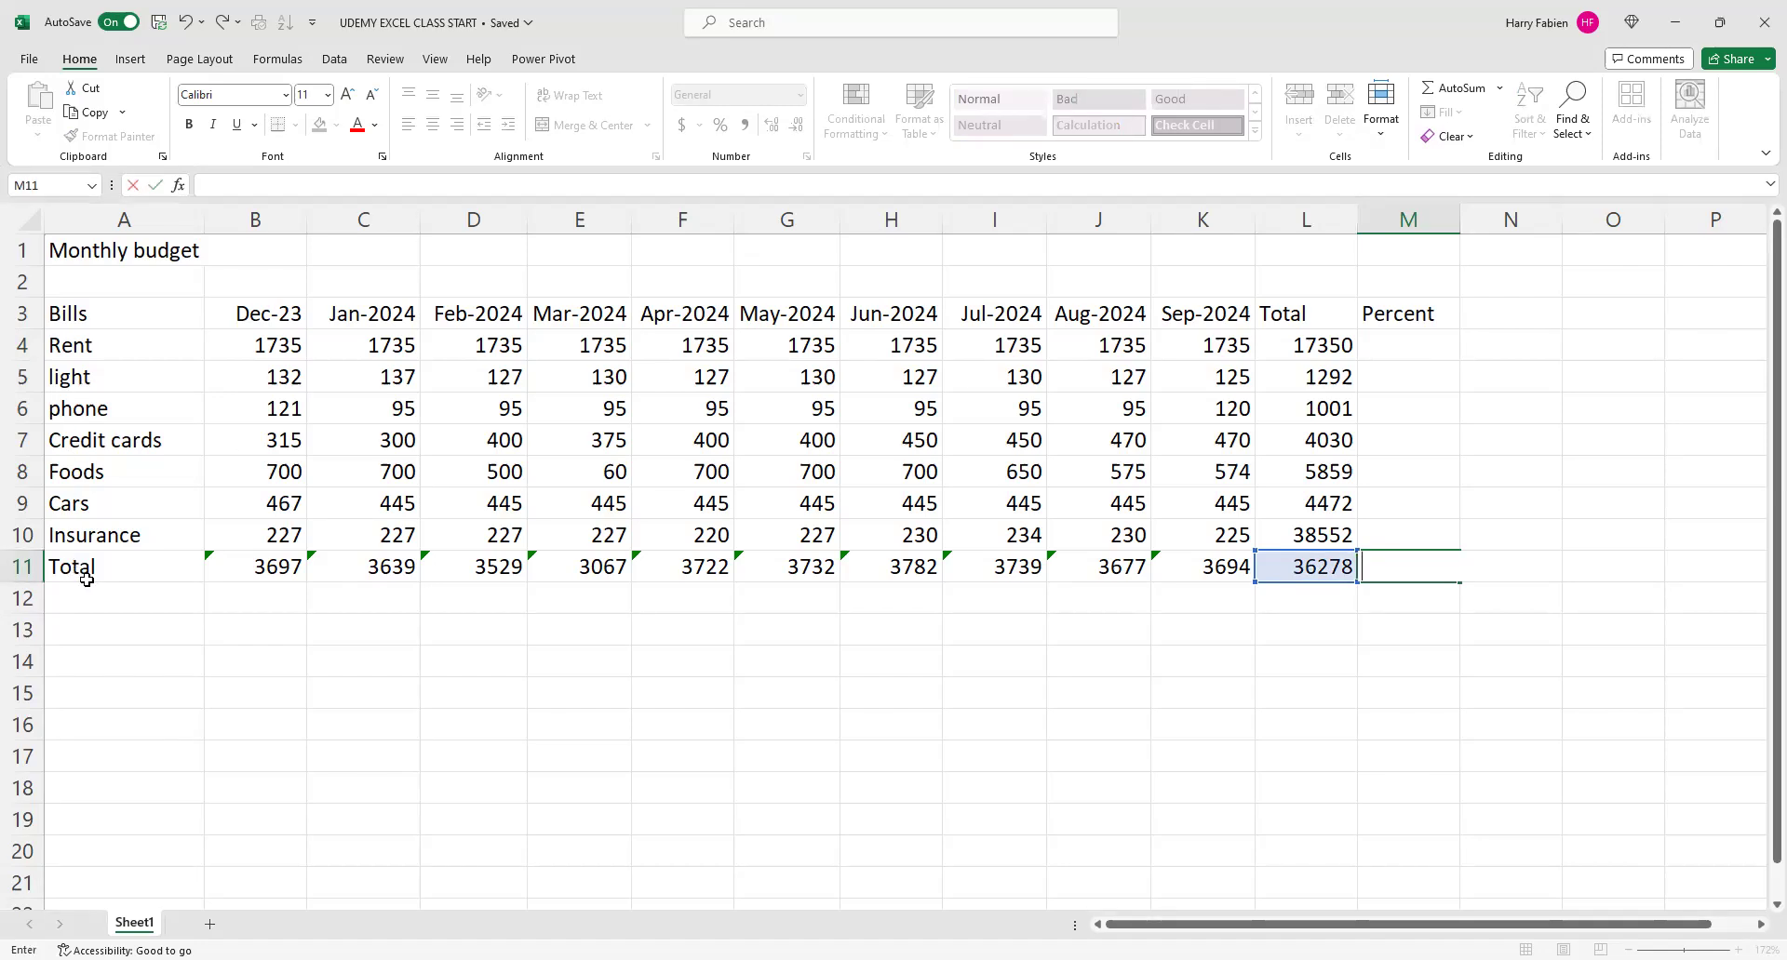
{"action": "left_click", "coordinate": [1416, 346]}
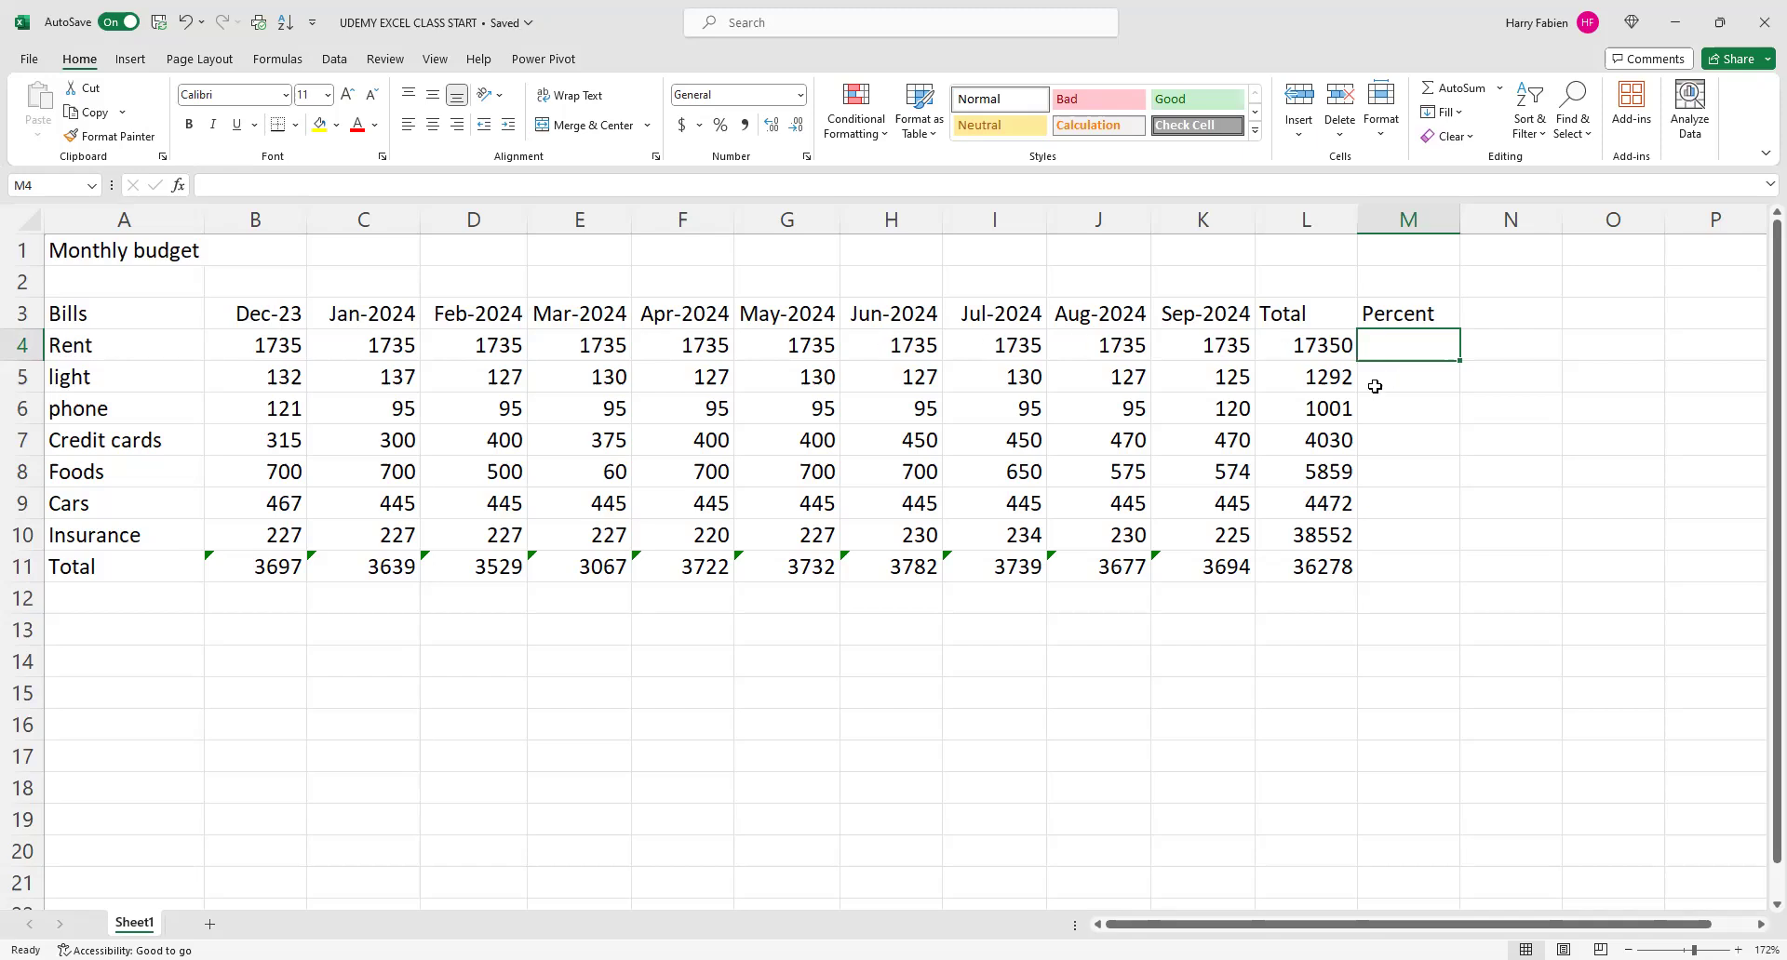
{"action": "left_click", "coordinate": [1314, 348]}
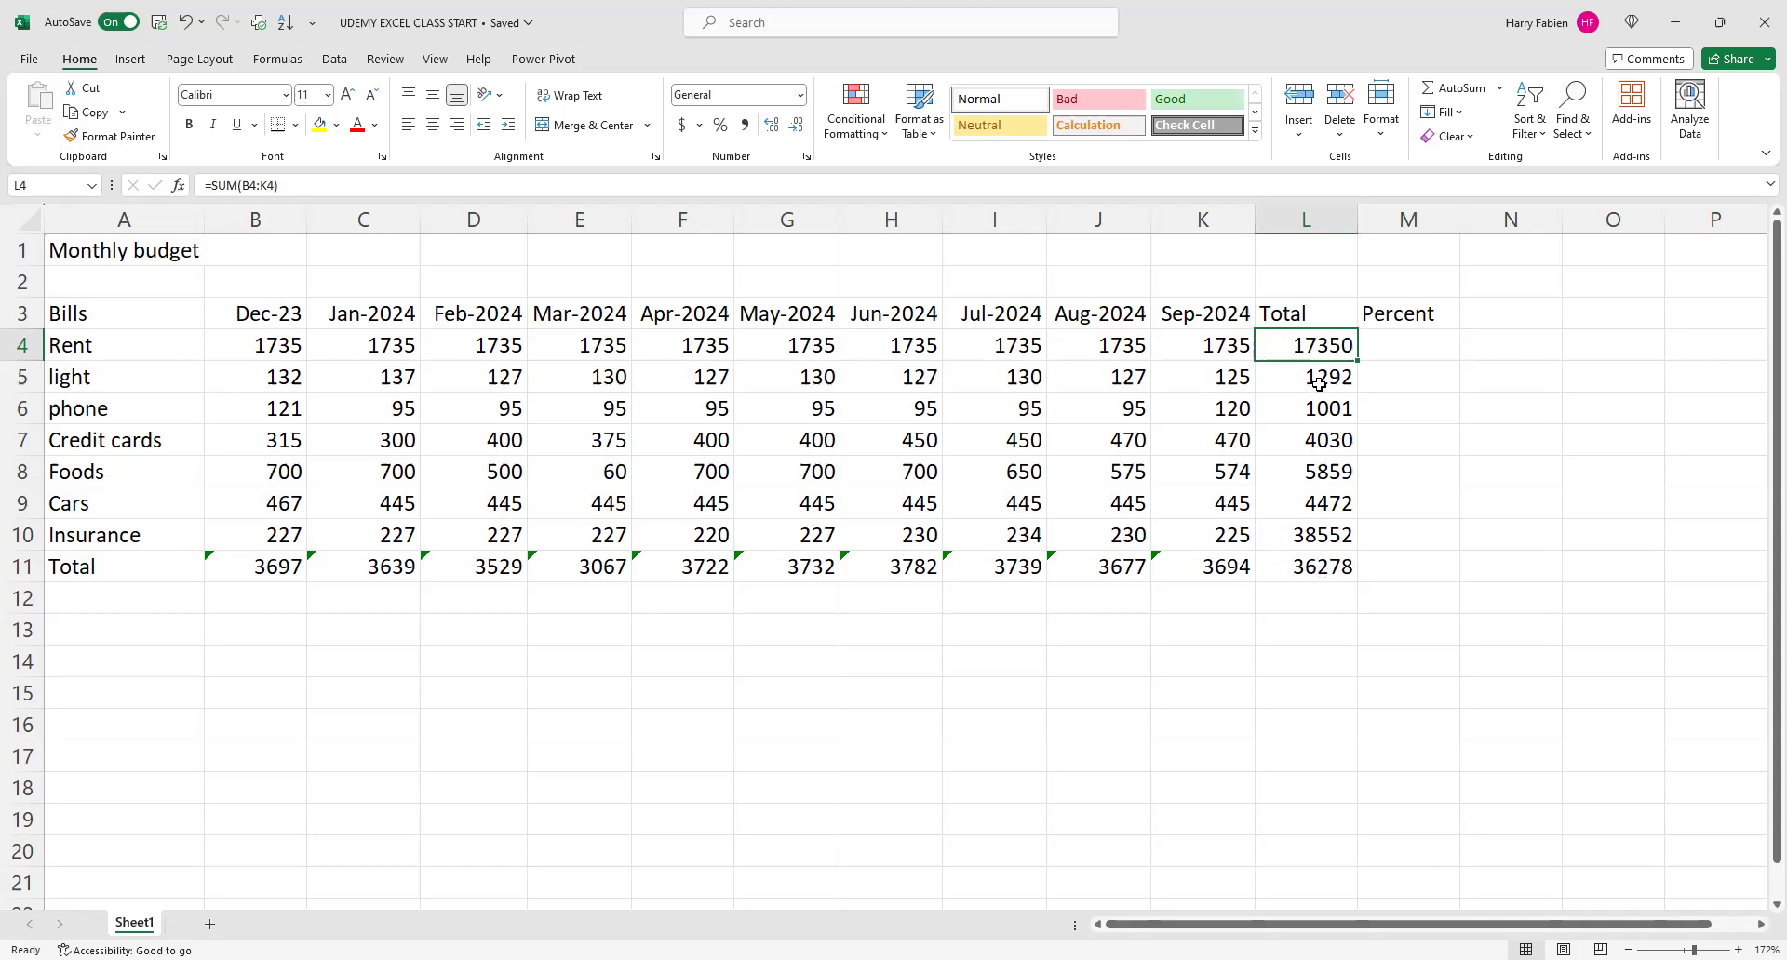
- Start a new formula with = in the Rent percent cell M4
{"action": "left_click", "coordinate": [1412, 347]}
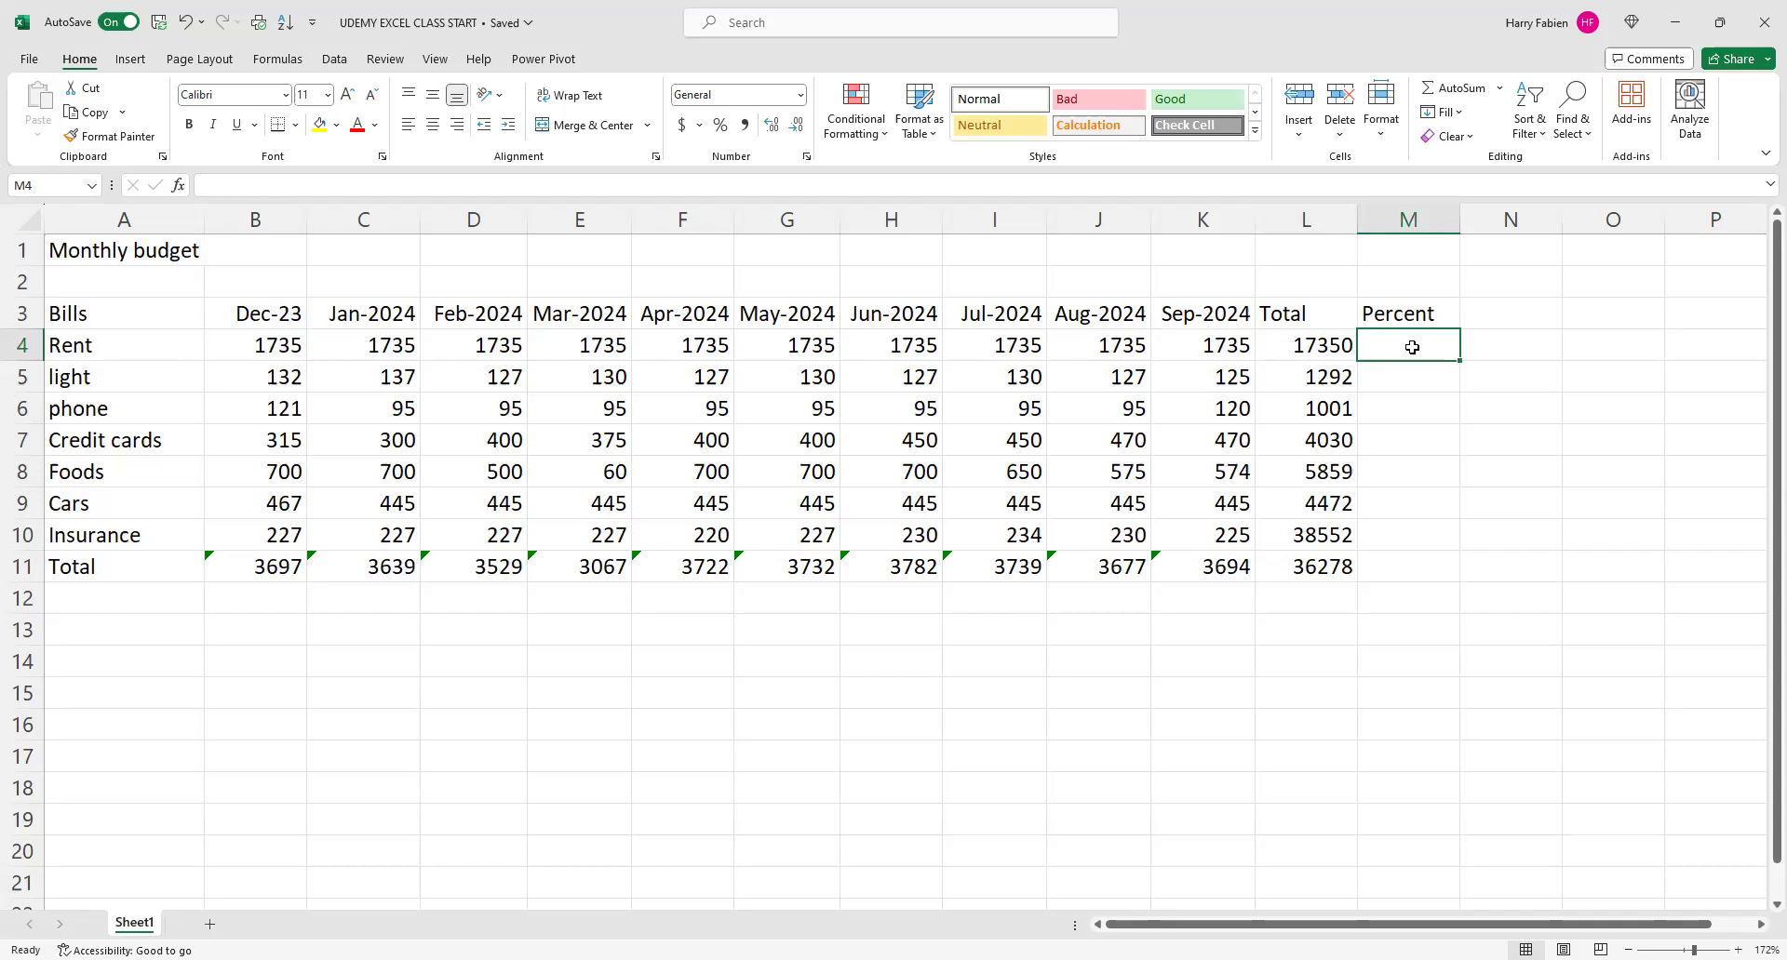
{"action": "type", "text": "="}
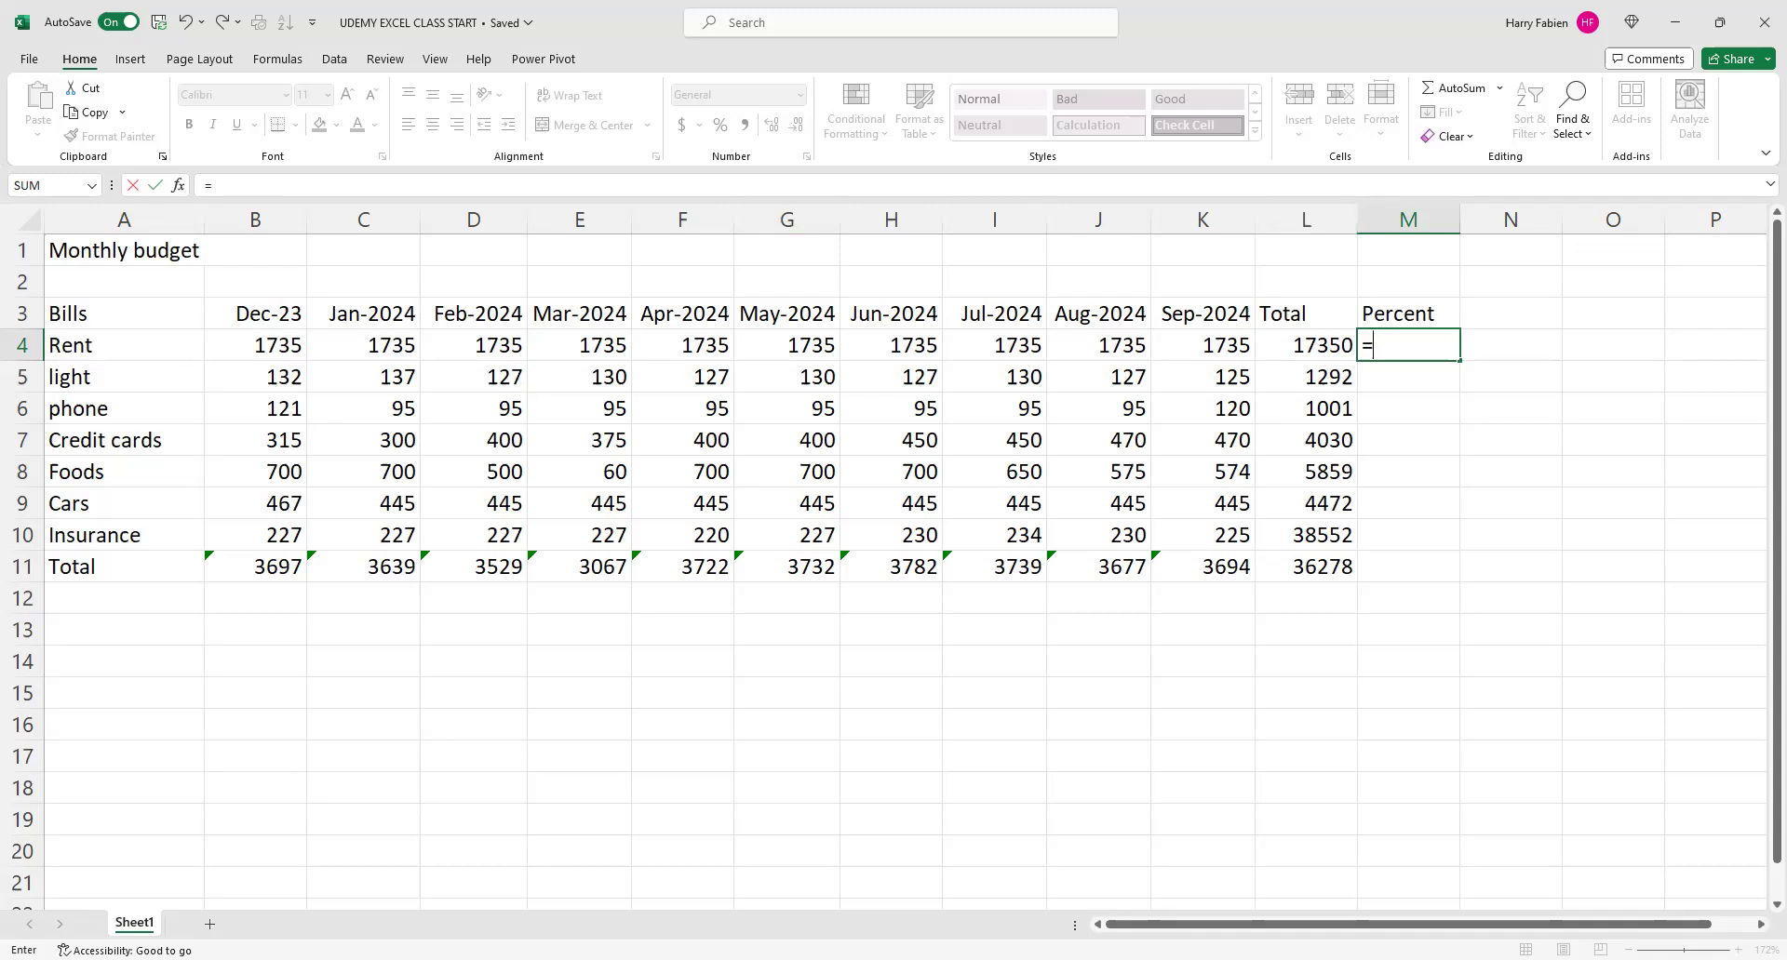
- Enter =L4/L11 in M4 so Rent's percent shows 0.47825
{"action": "key", "text": "Left"}
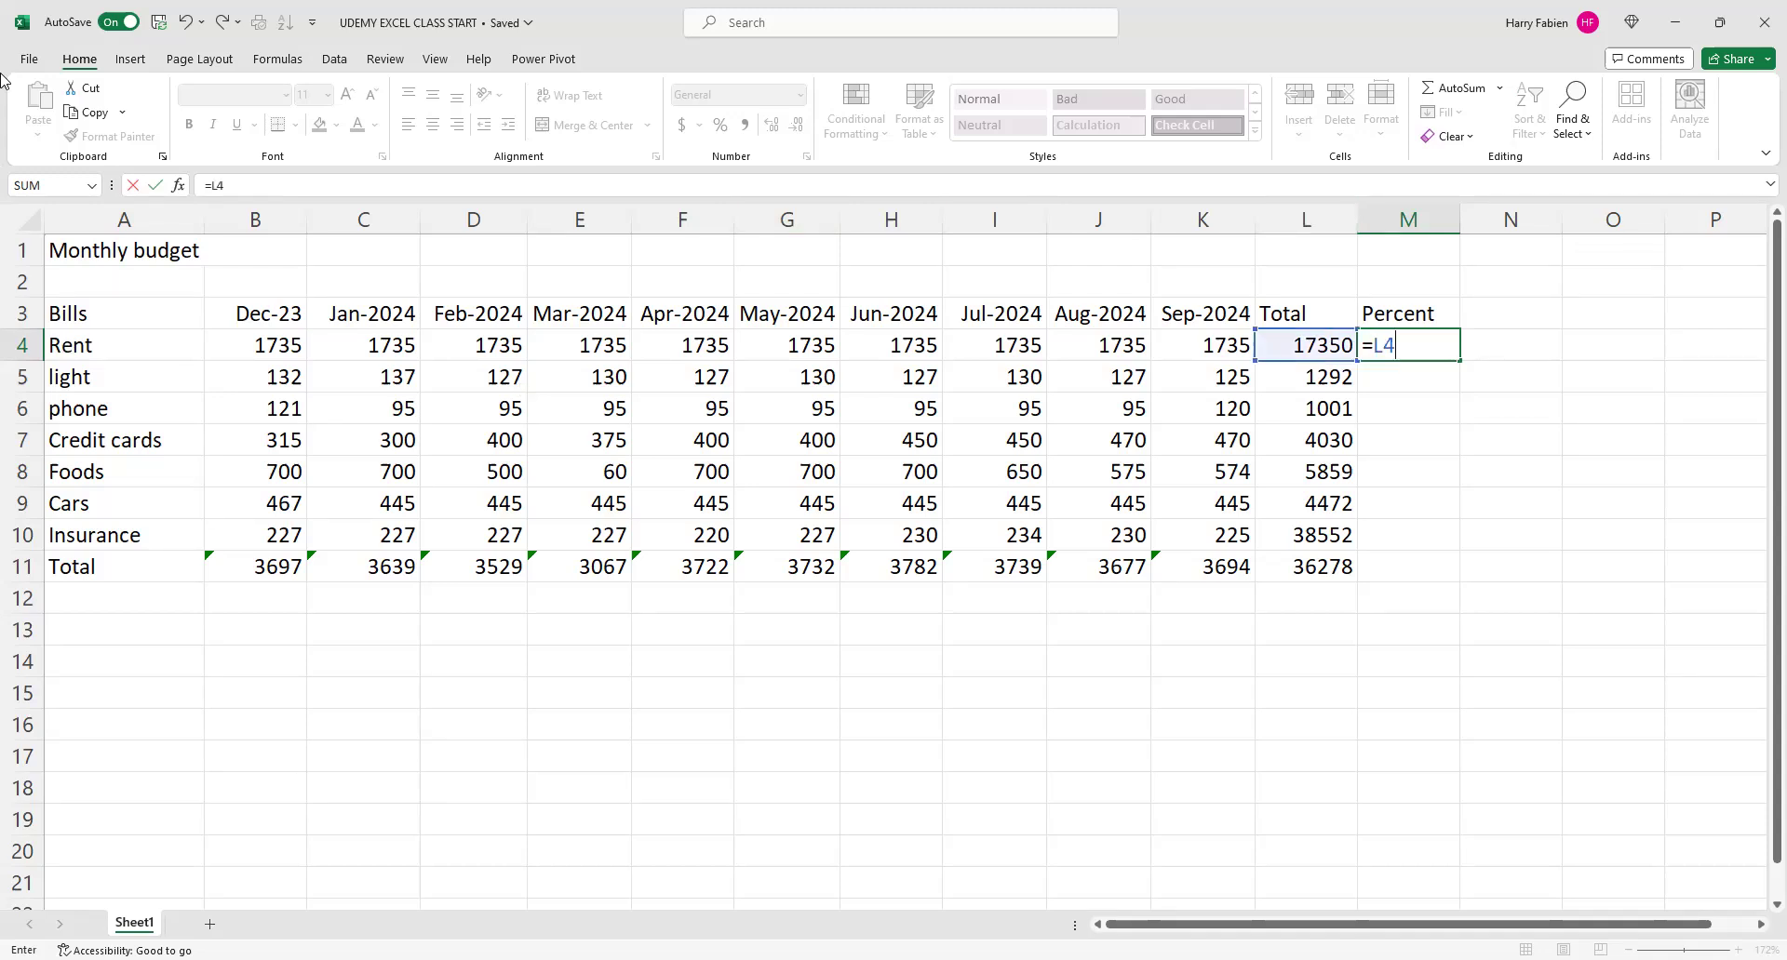
{"action": "type", "text": "/"}
{"action": "left_click", "coordinate": [1305, 567]}
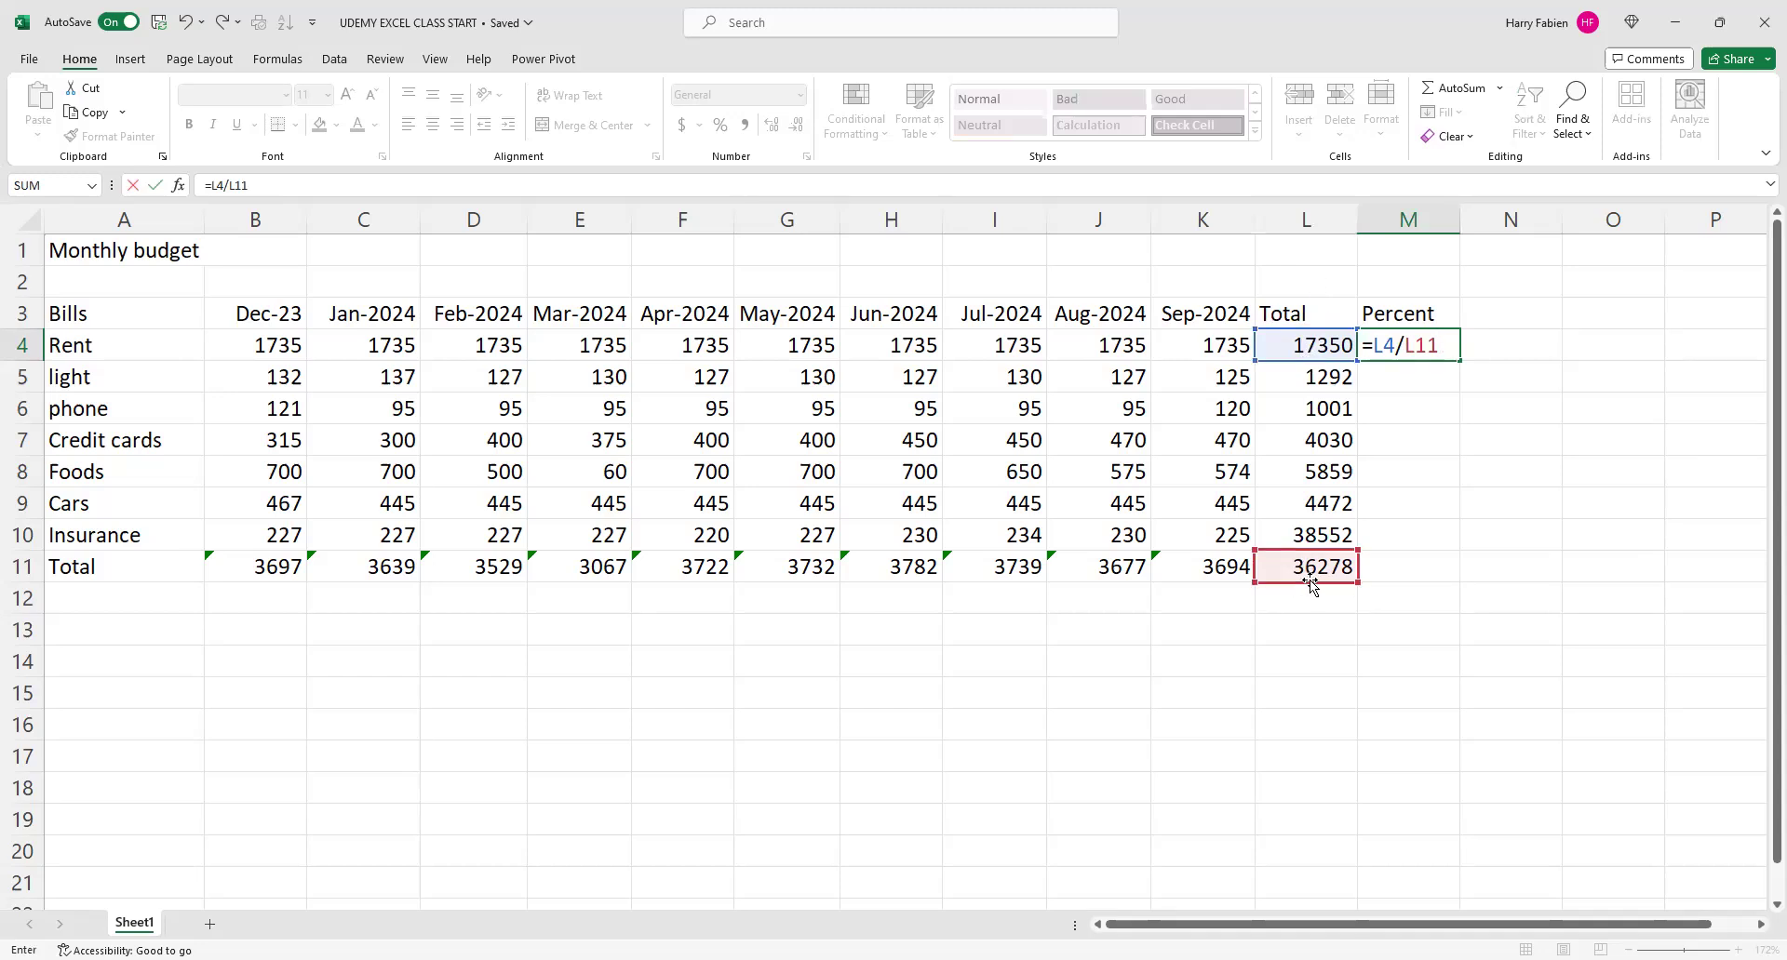
{"action": "key", "text": "Return"}
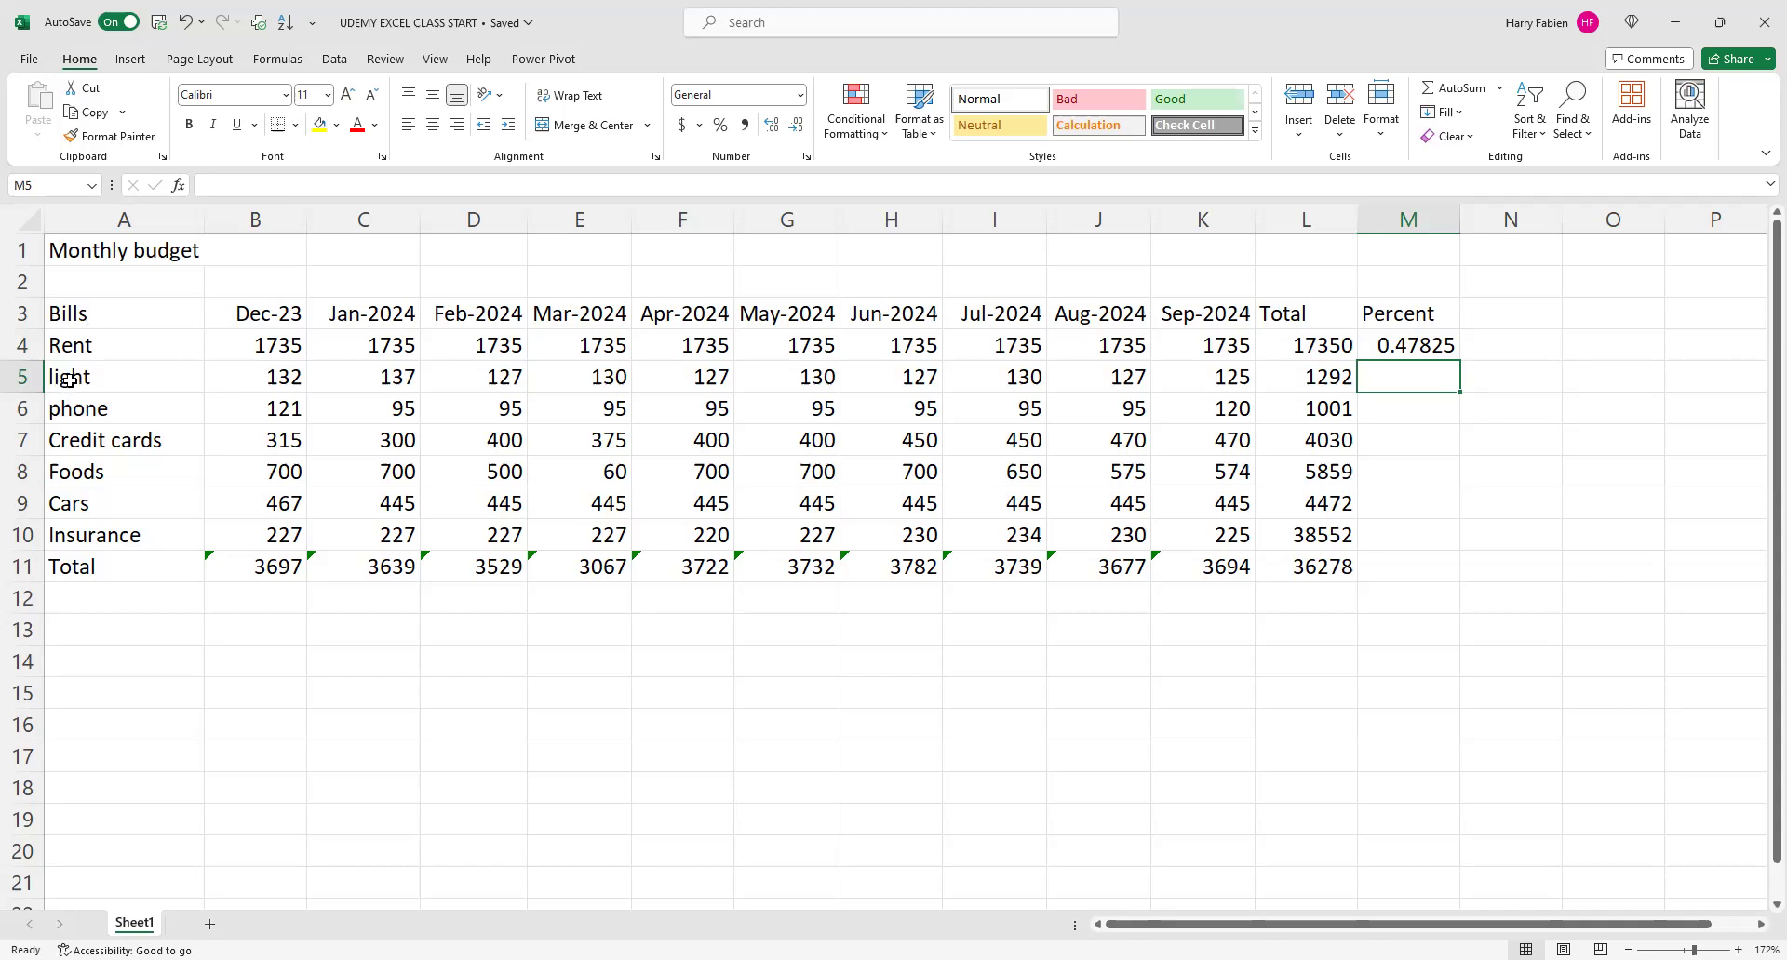
{"action": "left_click", "coordinate": [1330, 379]}
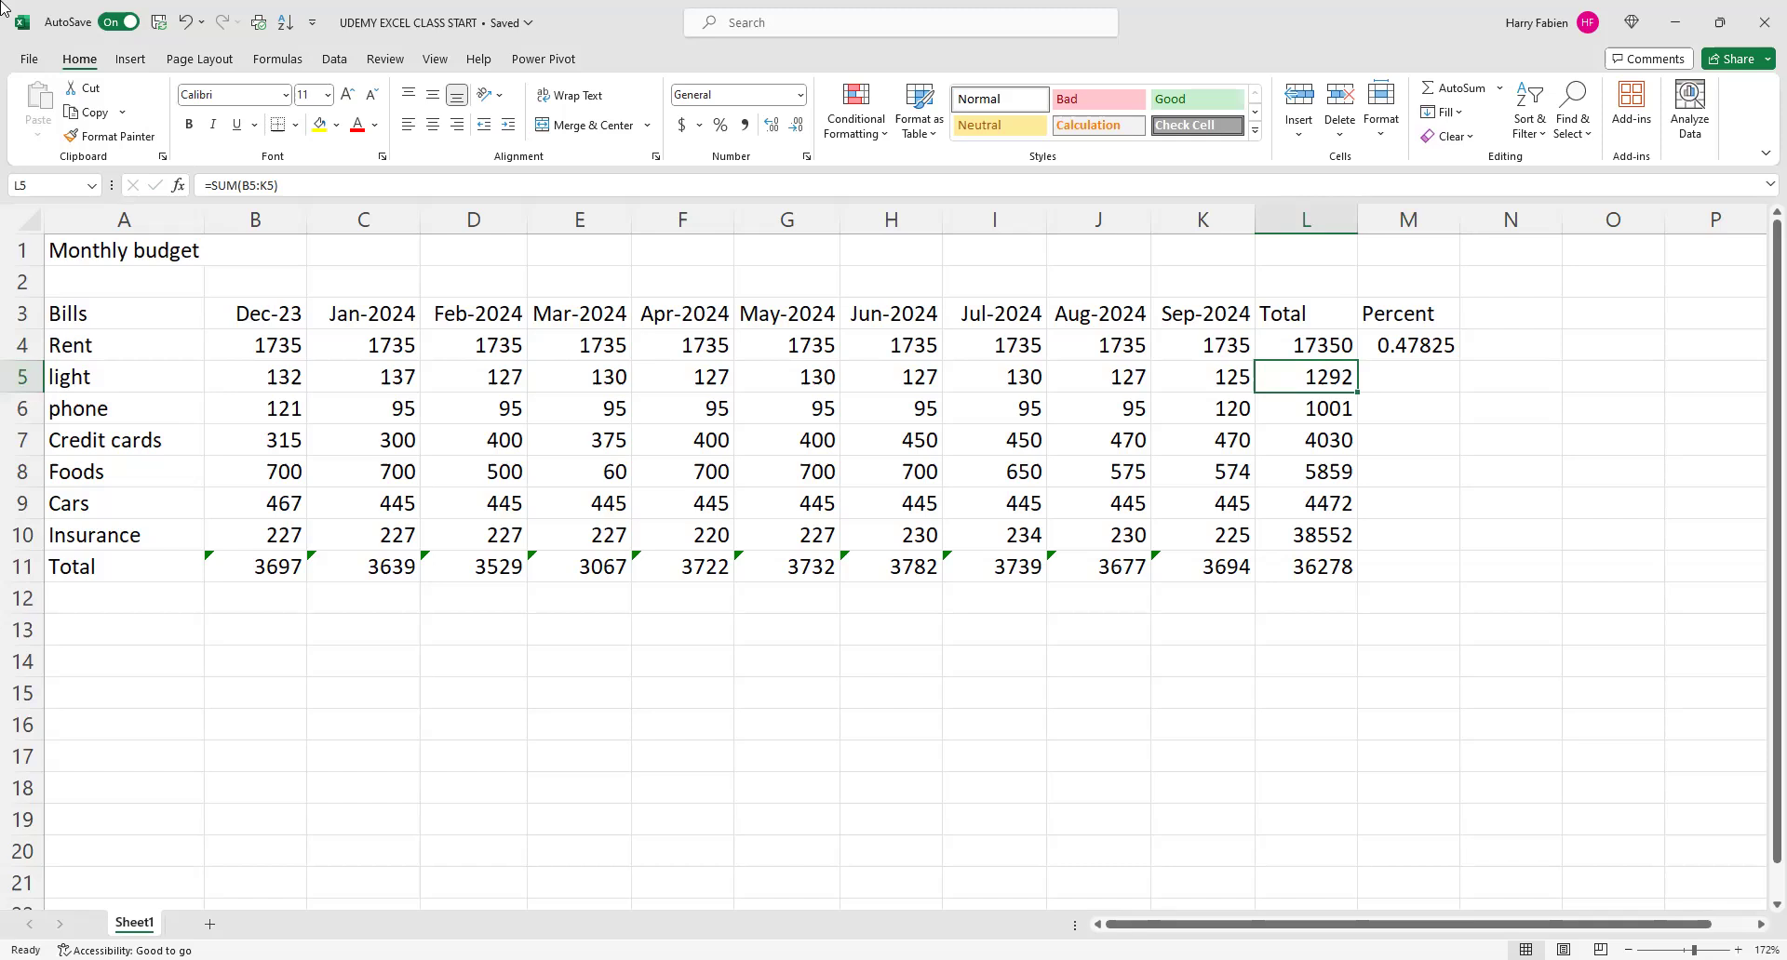
- Enter =L5/L11 in M5 so the light bill's percent shows 0.03561
{"action": "left_click", "coordinate": [1447, 370]}
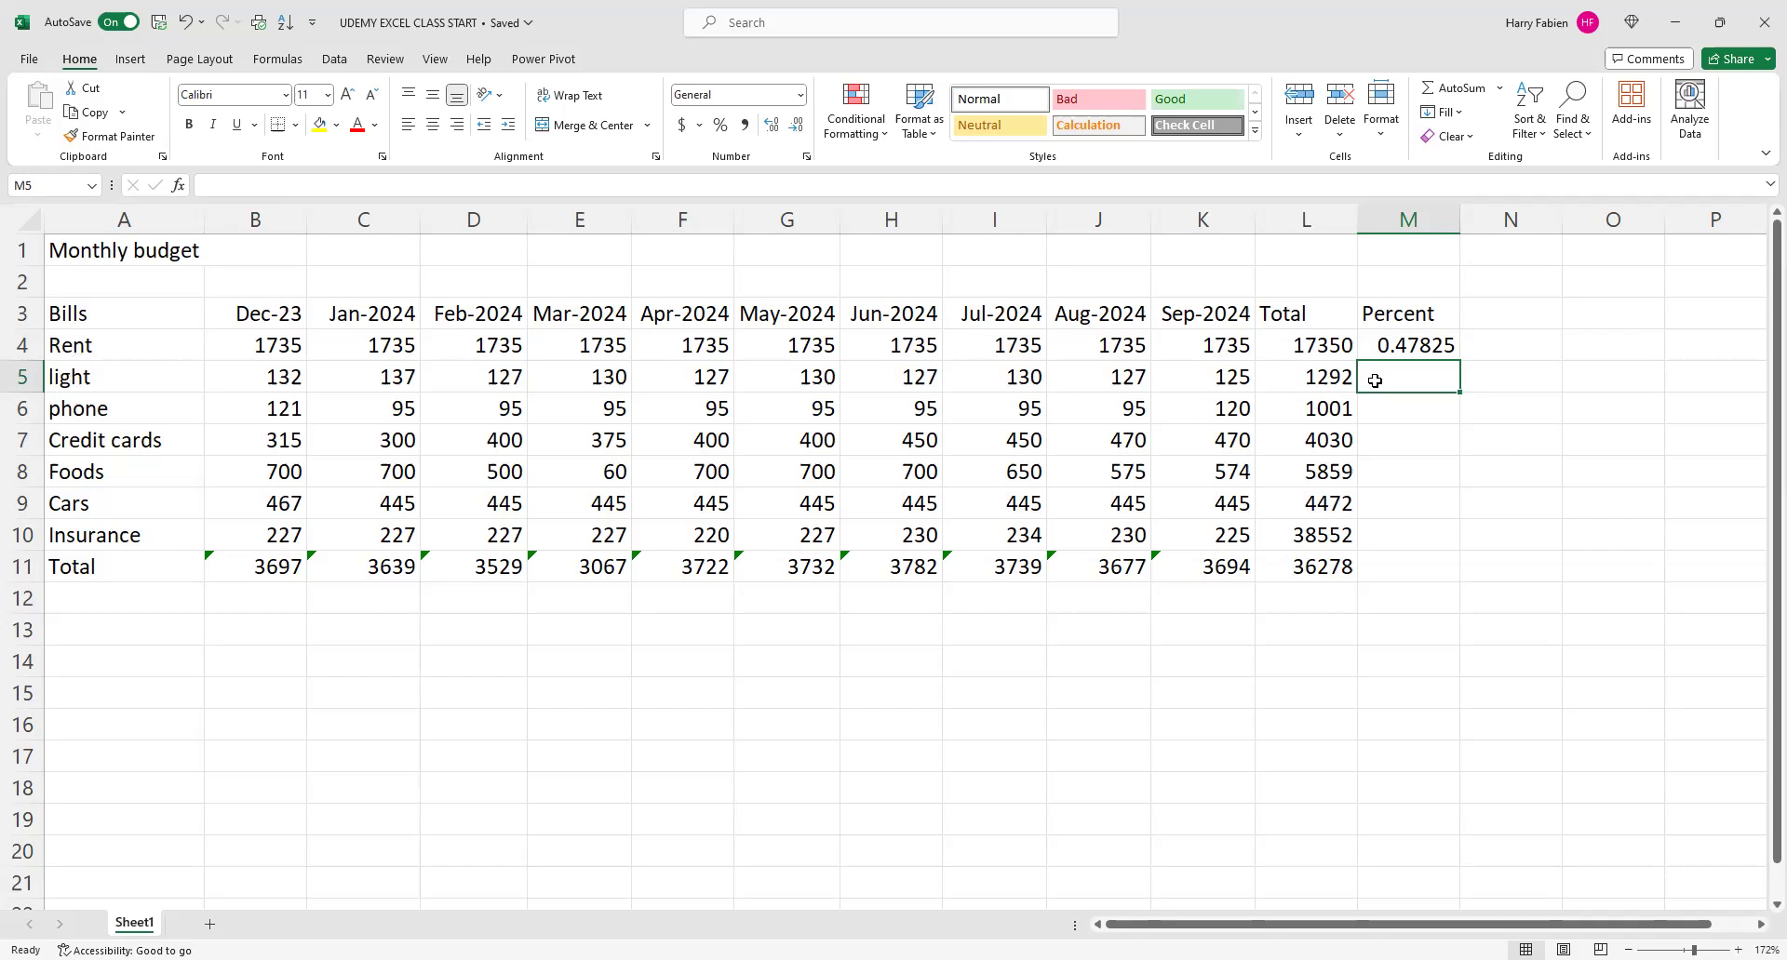
{"action": "type", "text": "="}
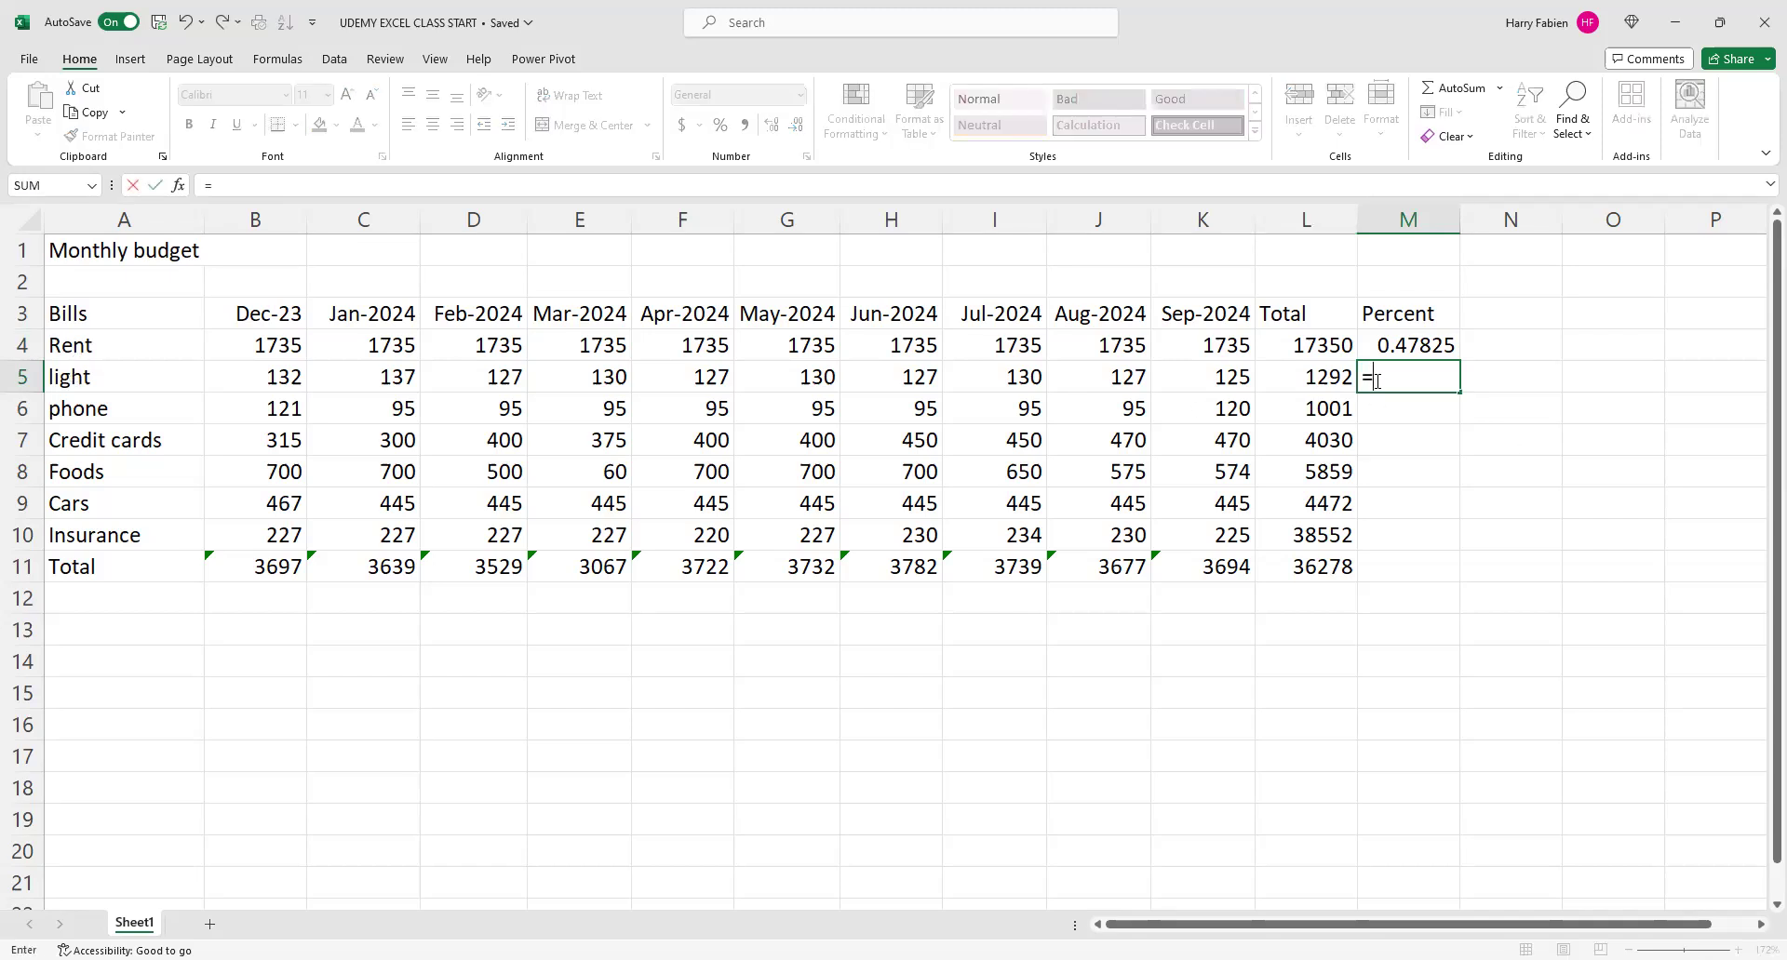
{"action": "left_click", "coordinate": [1322, 377]}
{"action": "type", "text": "/"}
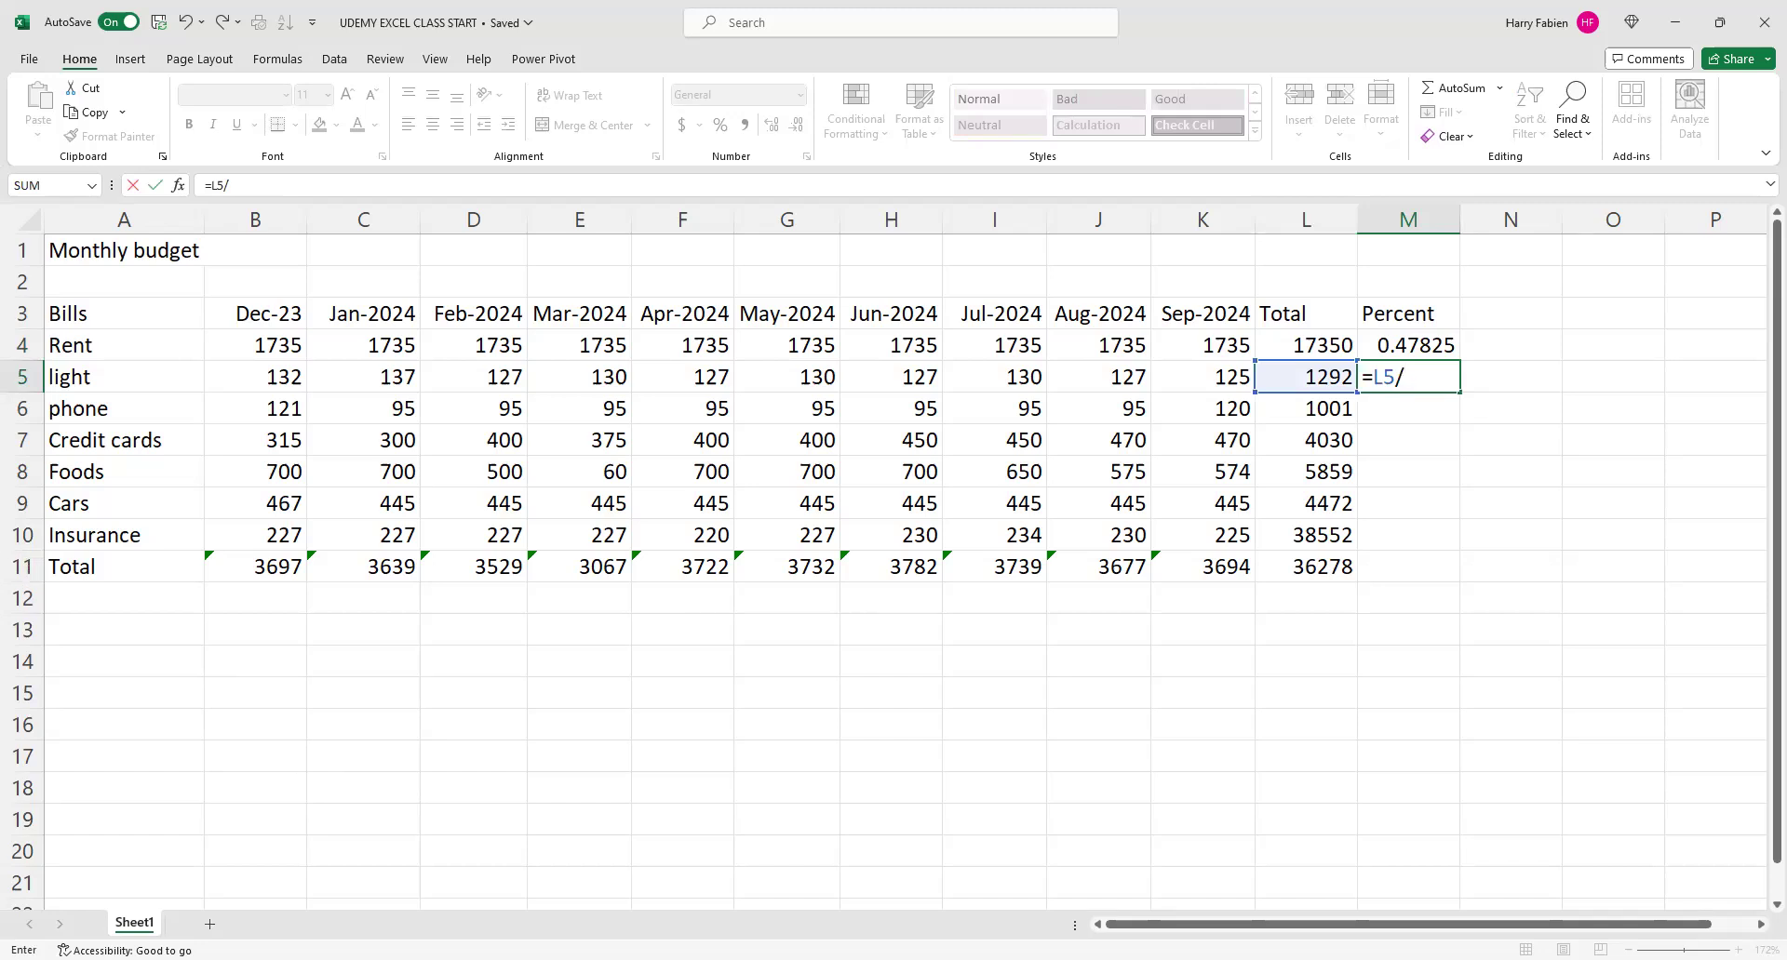
{"action": "type", "text": "L"}
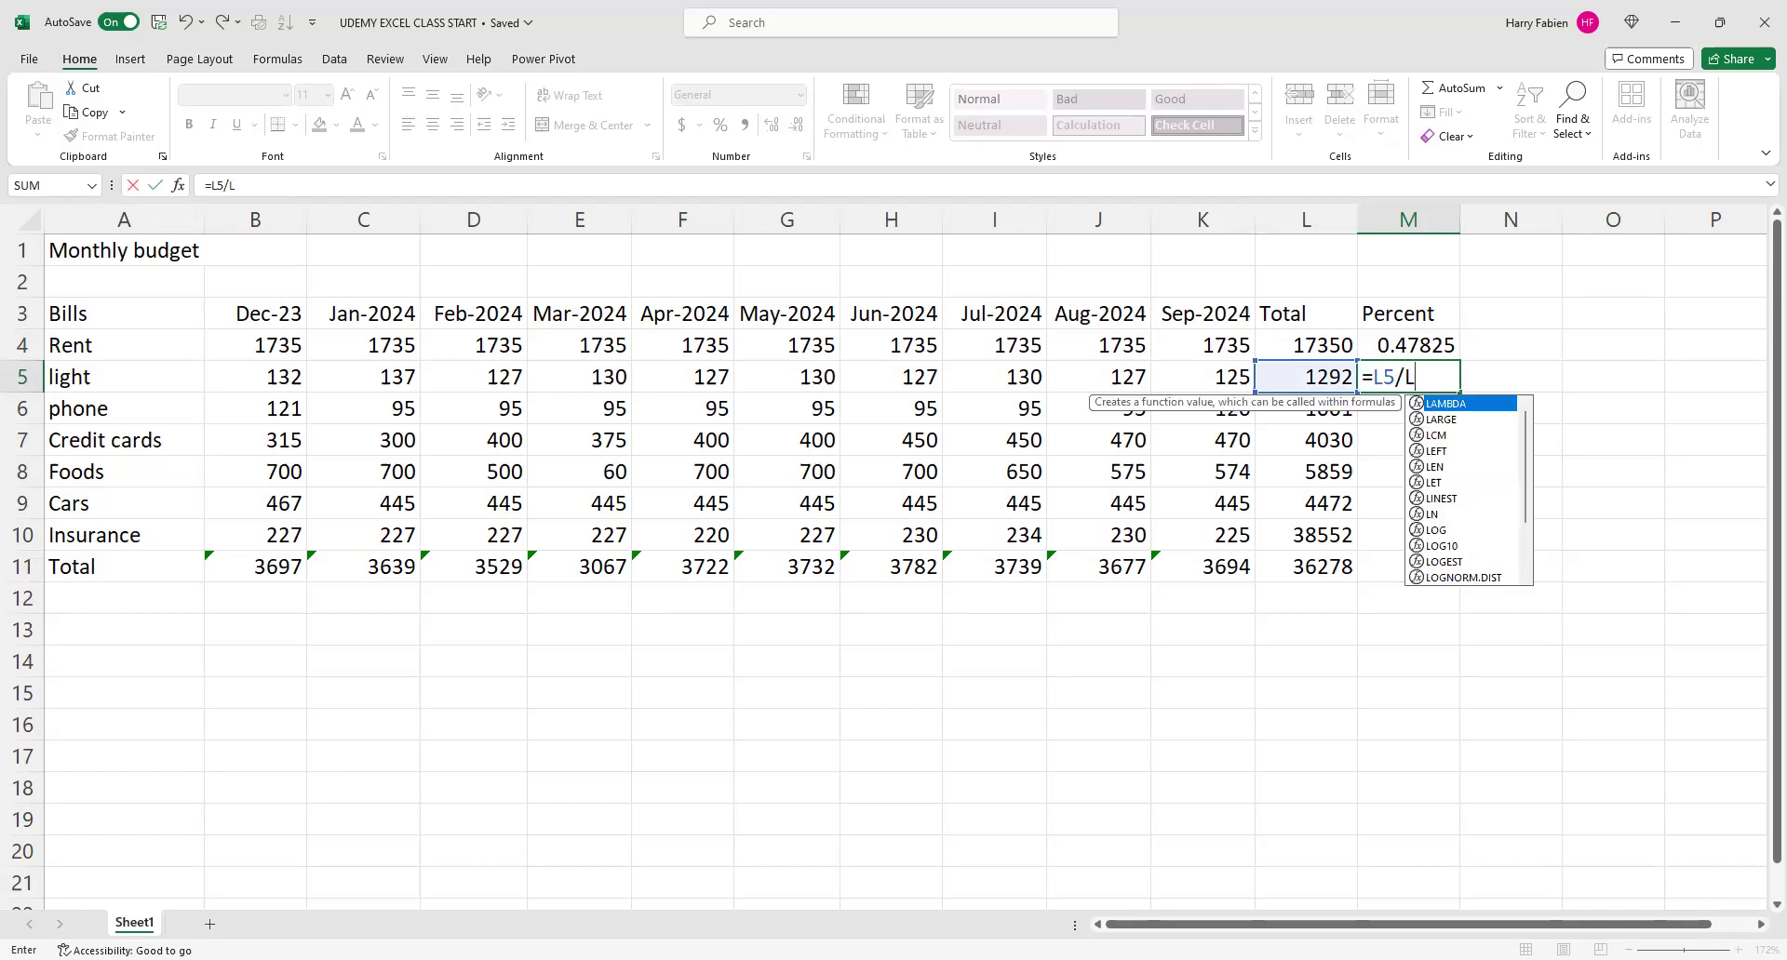
{"action": "type", "text": "11"}
{"action": "key", "text": "Return"}
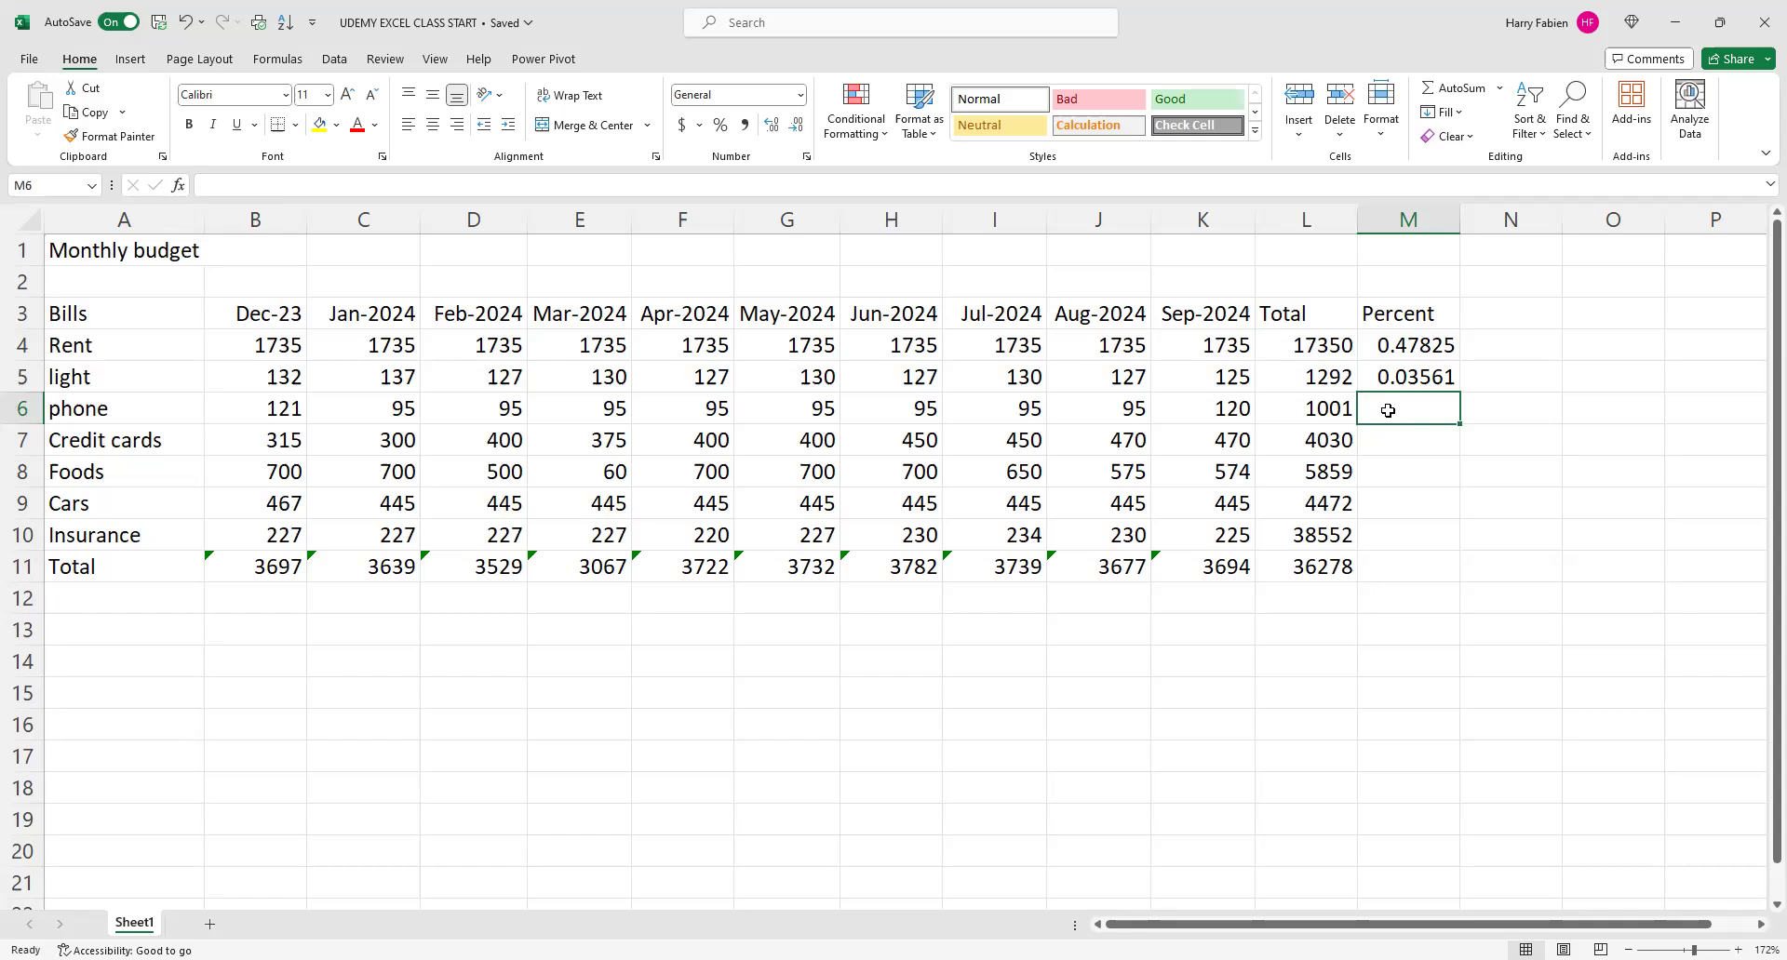
{"action": "type", "text": "="}
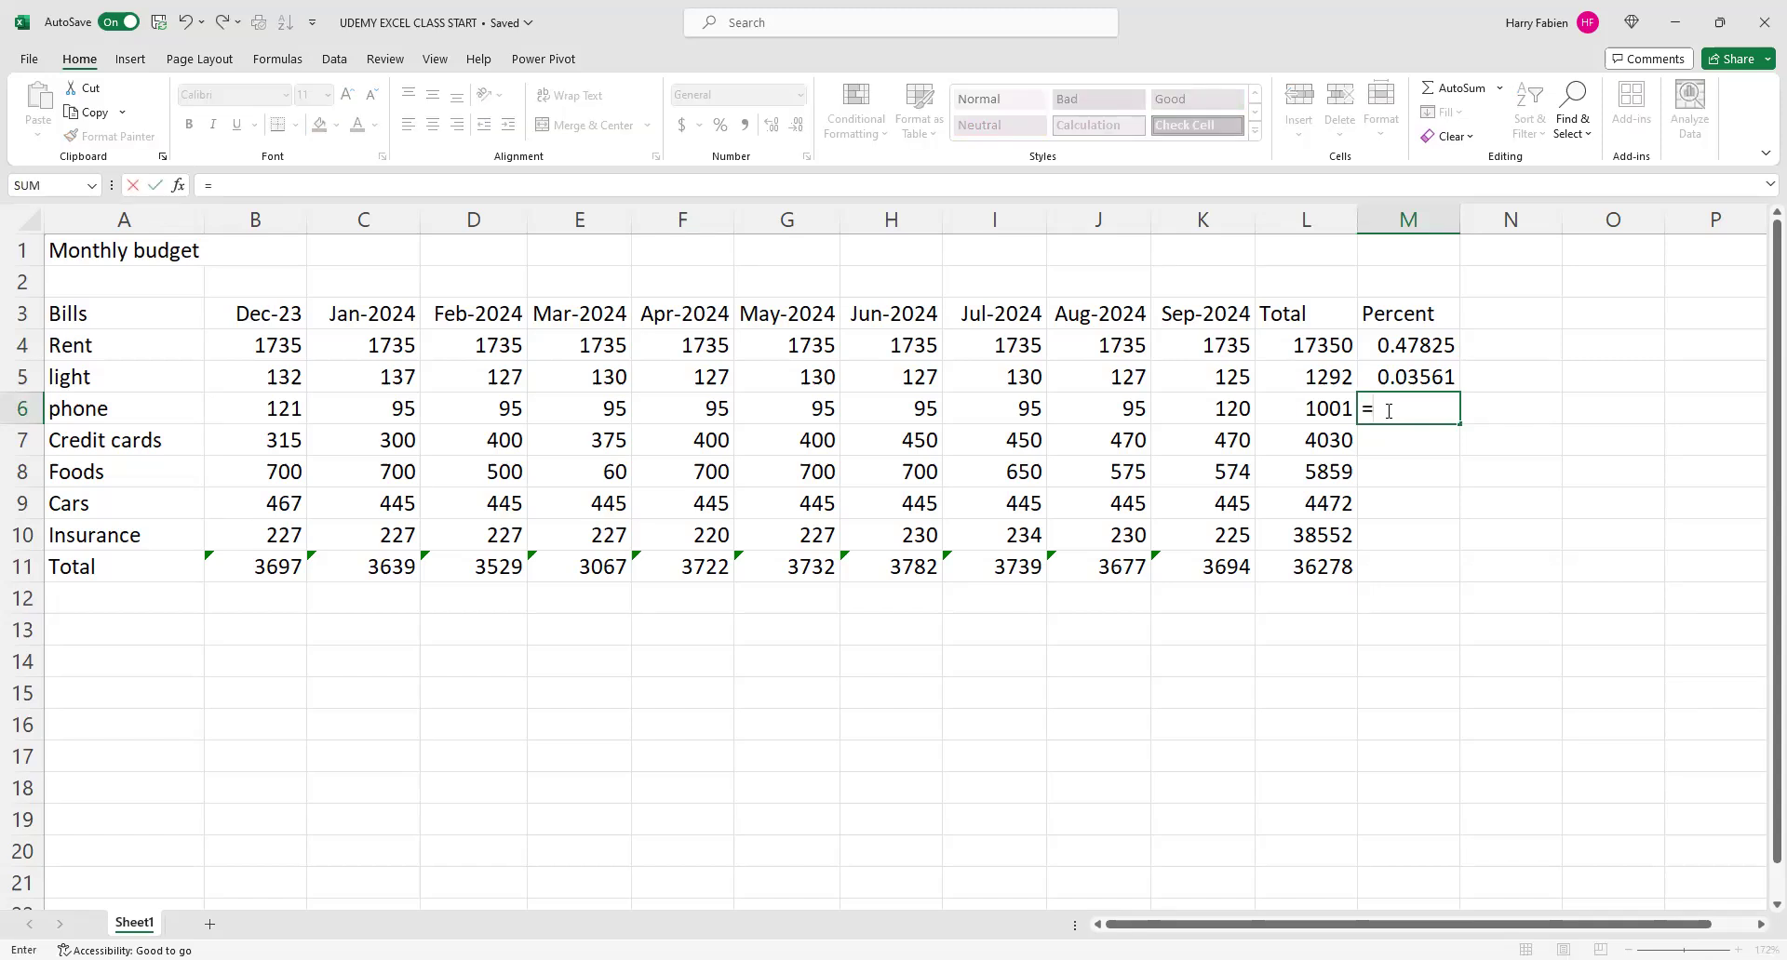
- Enter =L6/L11 in M6 so the phone bill's percent shows 0.02759
{"action": "key", "text": "Left"}
{"action": "type", "text": "/"}
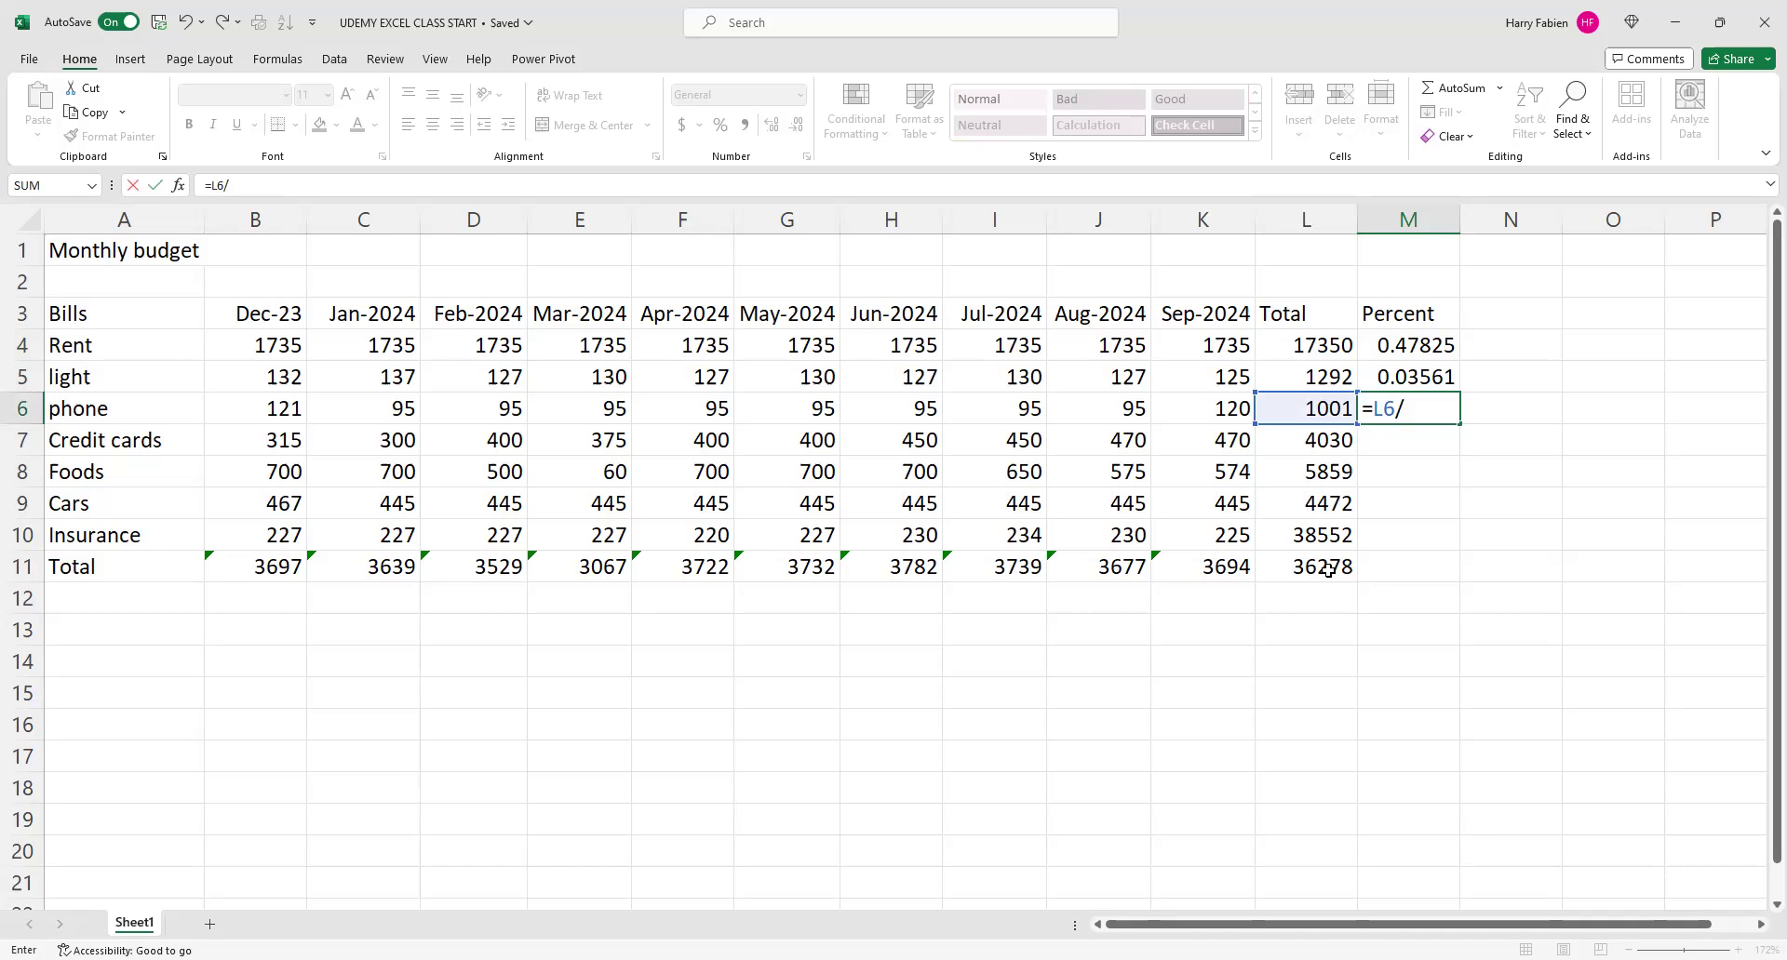
{"action": "type", "text": "L11"}
{"action": "key", "text": "Return"}
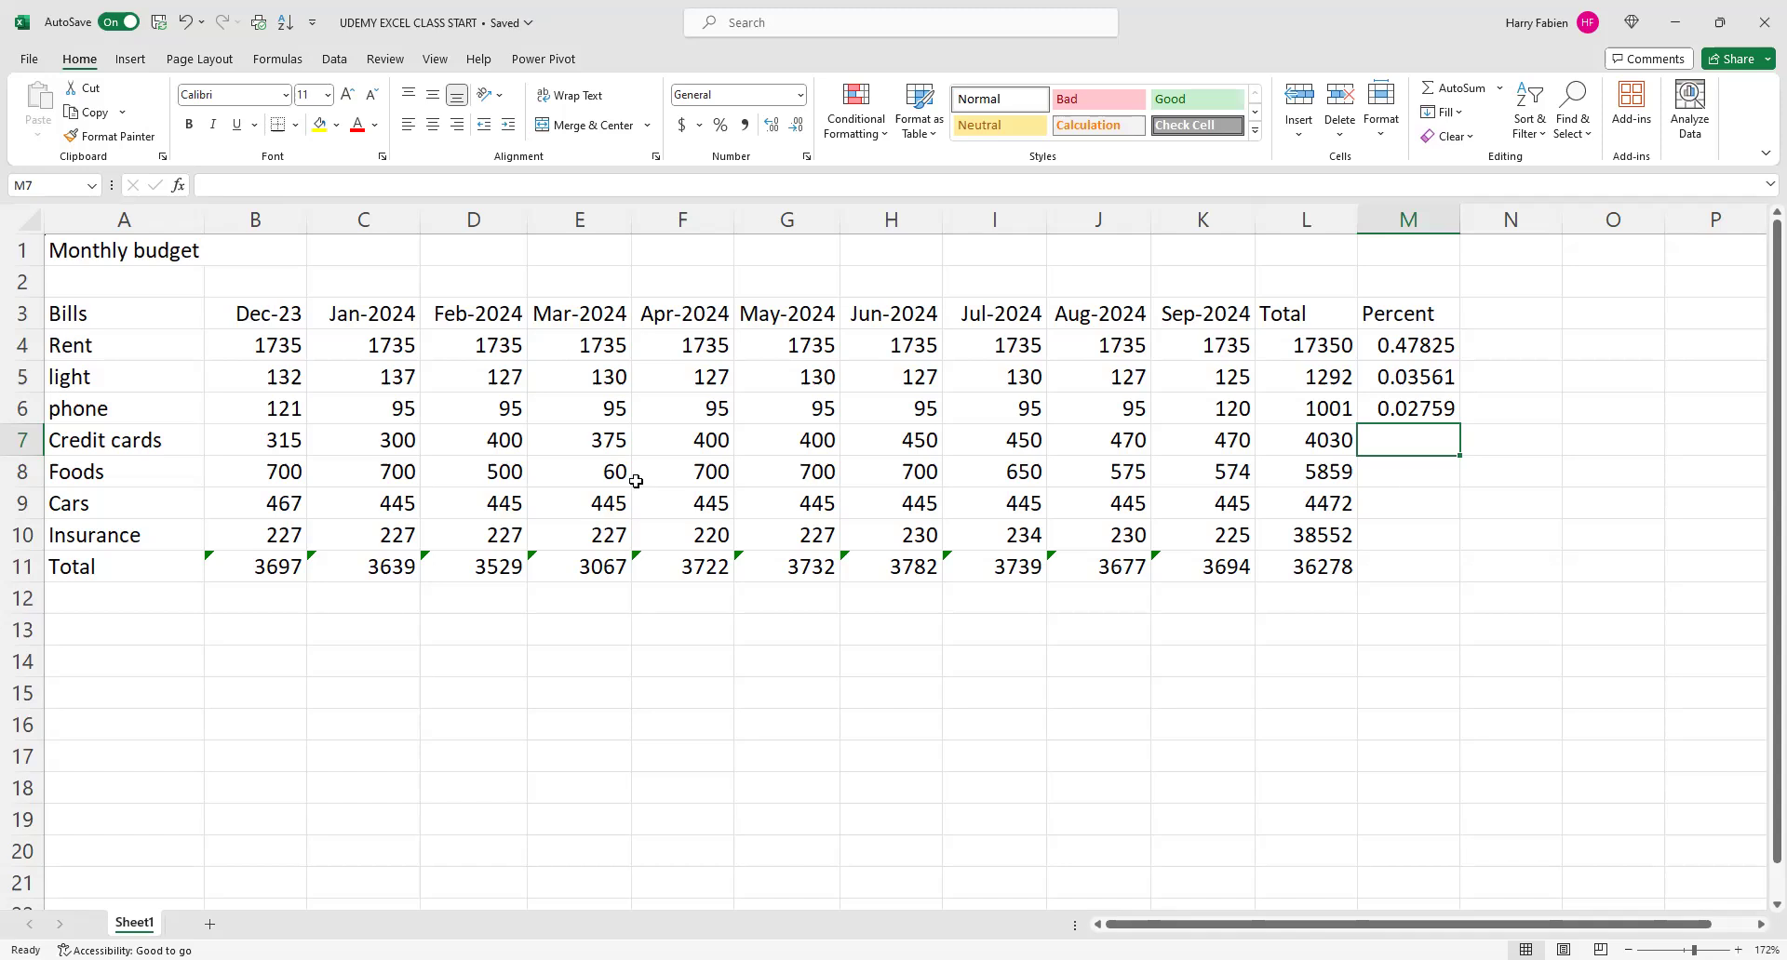
{"action": "scroll", "coordinate": [540, 512], "scroll_direction": "down", "scroll_amount": 4}
- Delete the phone percent formula from M6
{"action": "scroll", "coordinate": [545, 543], "scroll_direction": "down", "scroll_amount": 4}
{"action": "scroll", "coordinate": [546, 543], "scroll_direction": "up", "scroll_amount": 7}
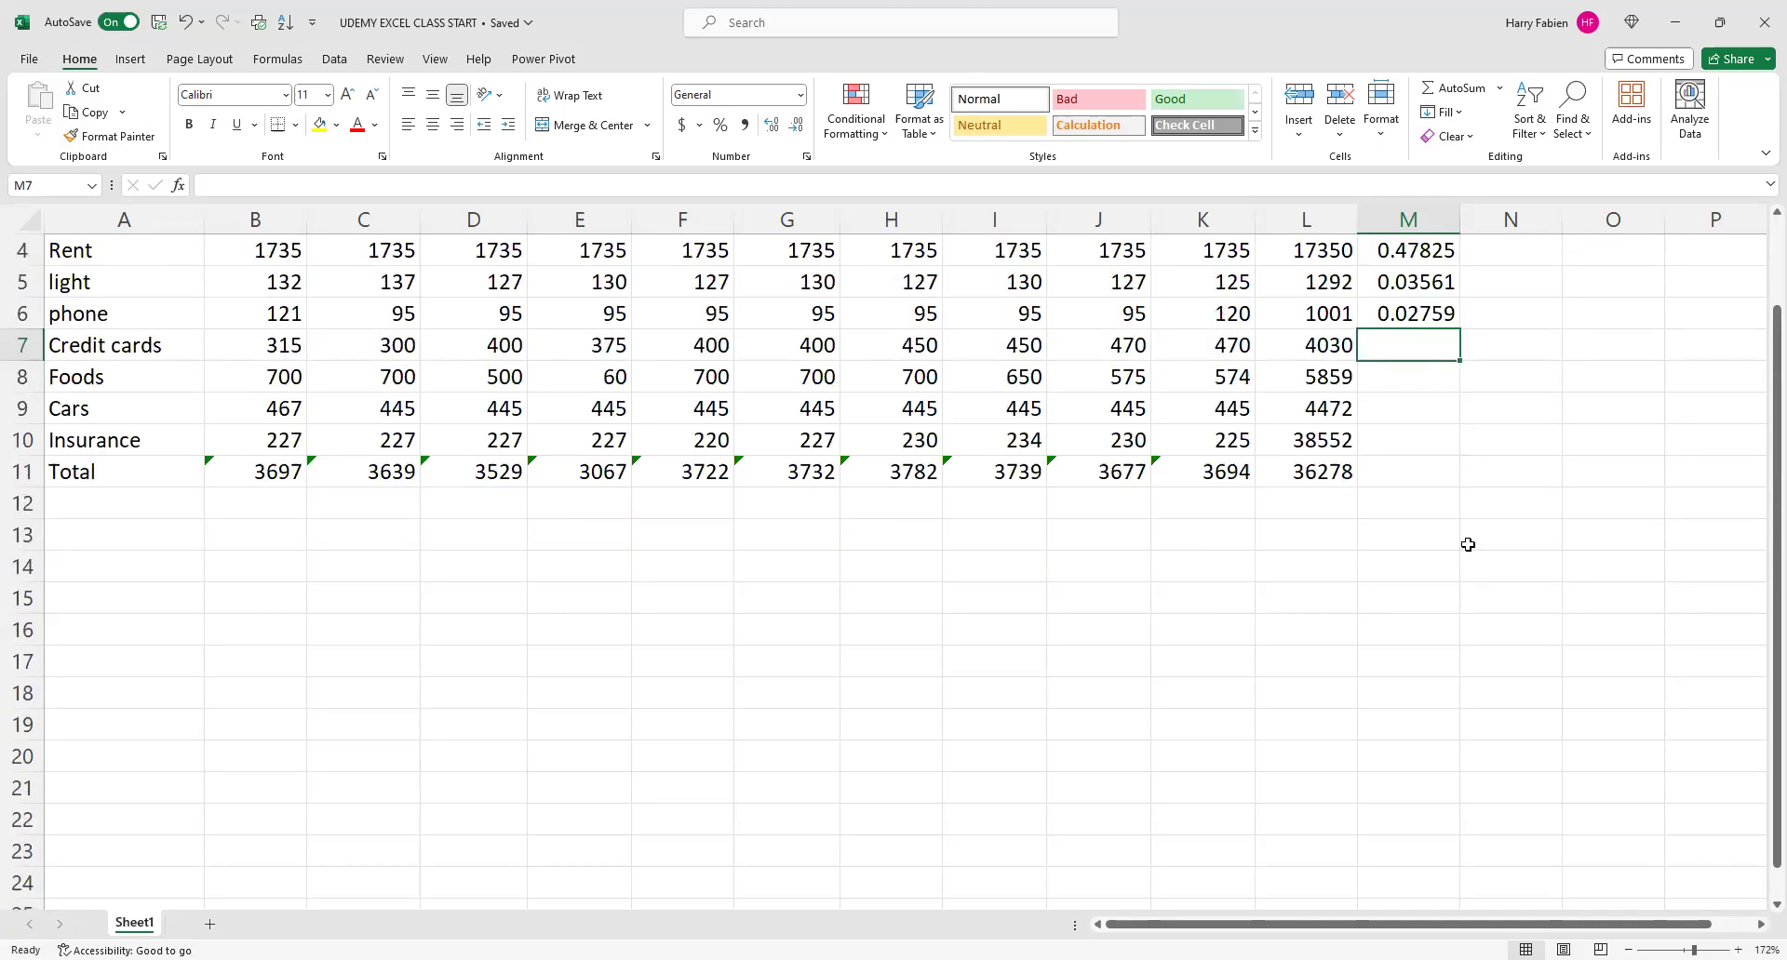
{"action": "scroll", "coordinate": [1582, 430], "scroll_direction": "up", "scroll_amount": 1}
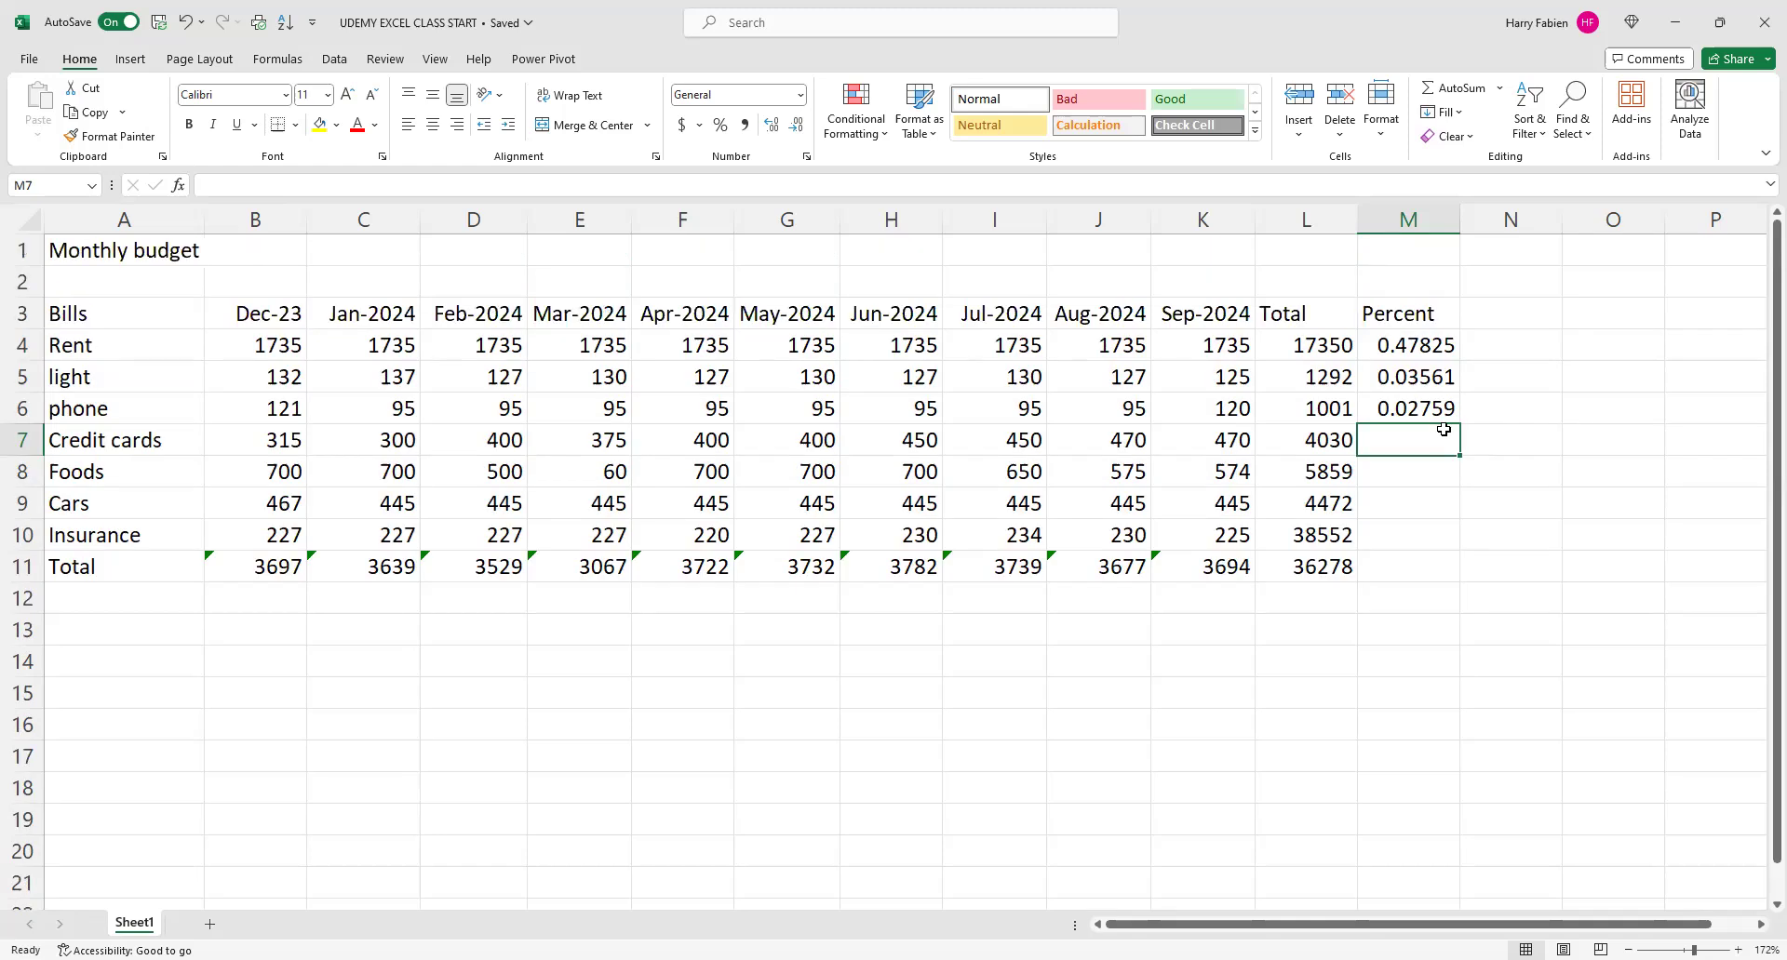
{"action": "left_click", "coordinate": [1401, 407]}
{"action": "double_click", "coordinate": [1400, 406]}
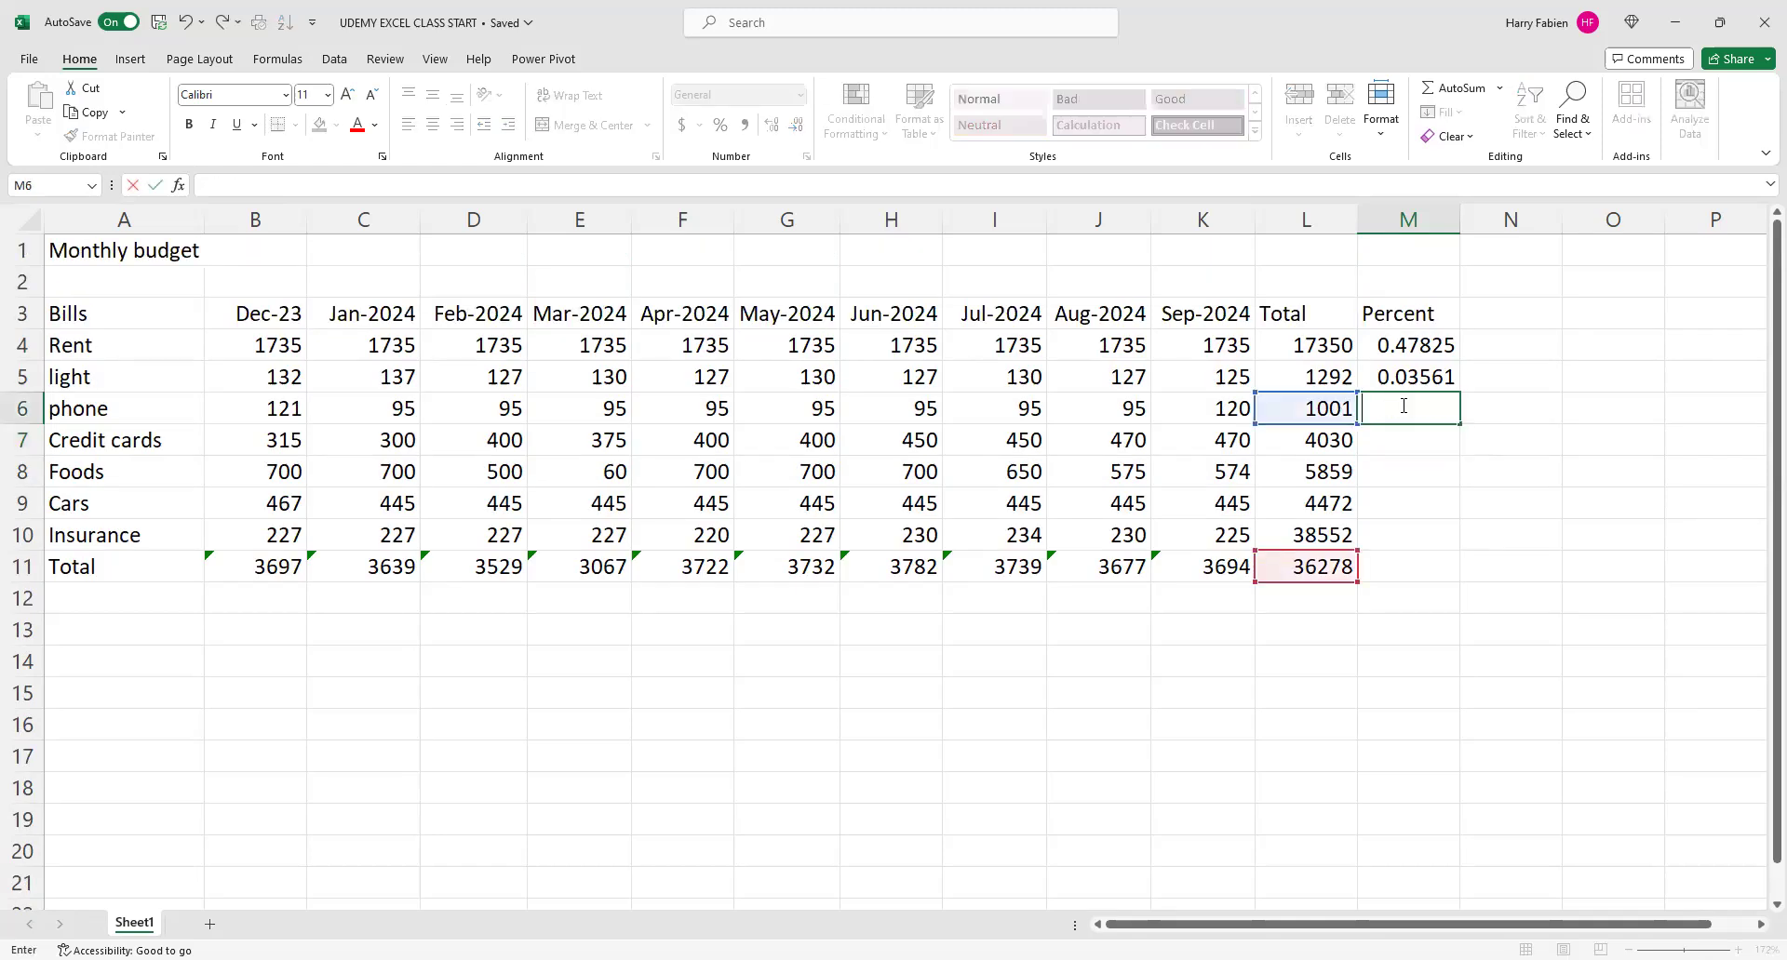
{"action": "key", "text": "Escape"}
{"action": "key", "text": "Delete"}
- Delete the light percent formula from M5 and reopen M4's =L4/L11 for editing
{"action": "left_click", "coordinate": [1415, 376]}
{"action": "double_click", "coordinate": [1416, 376]}
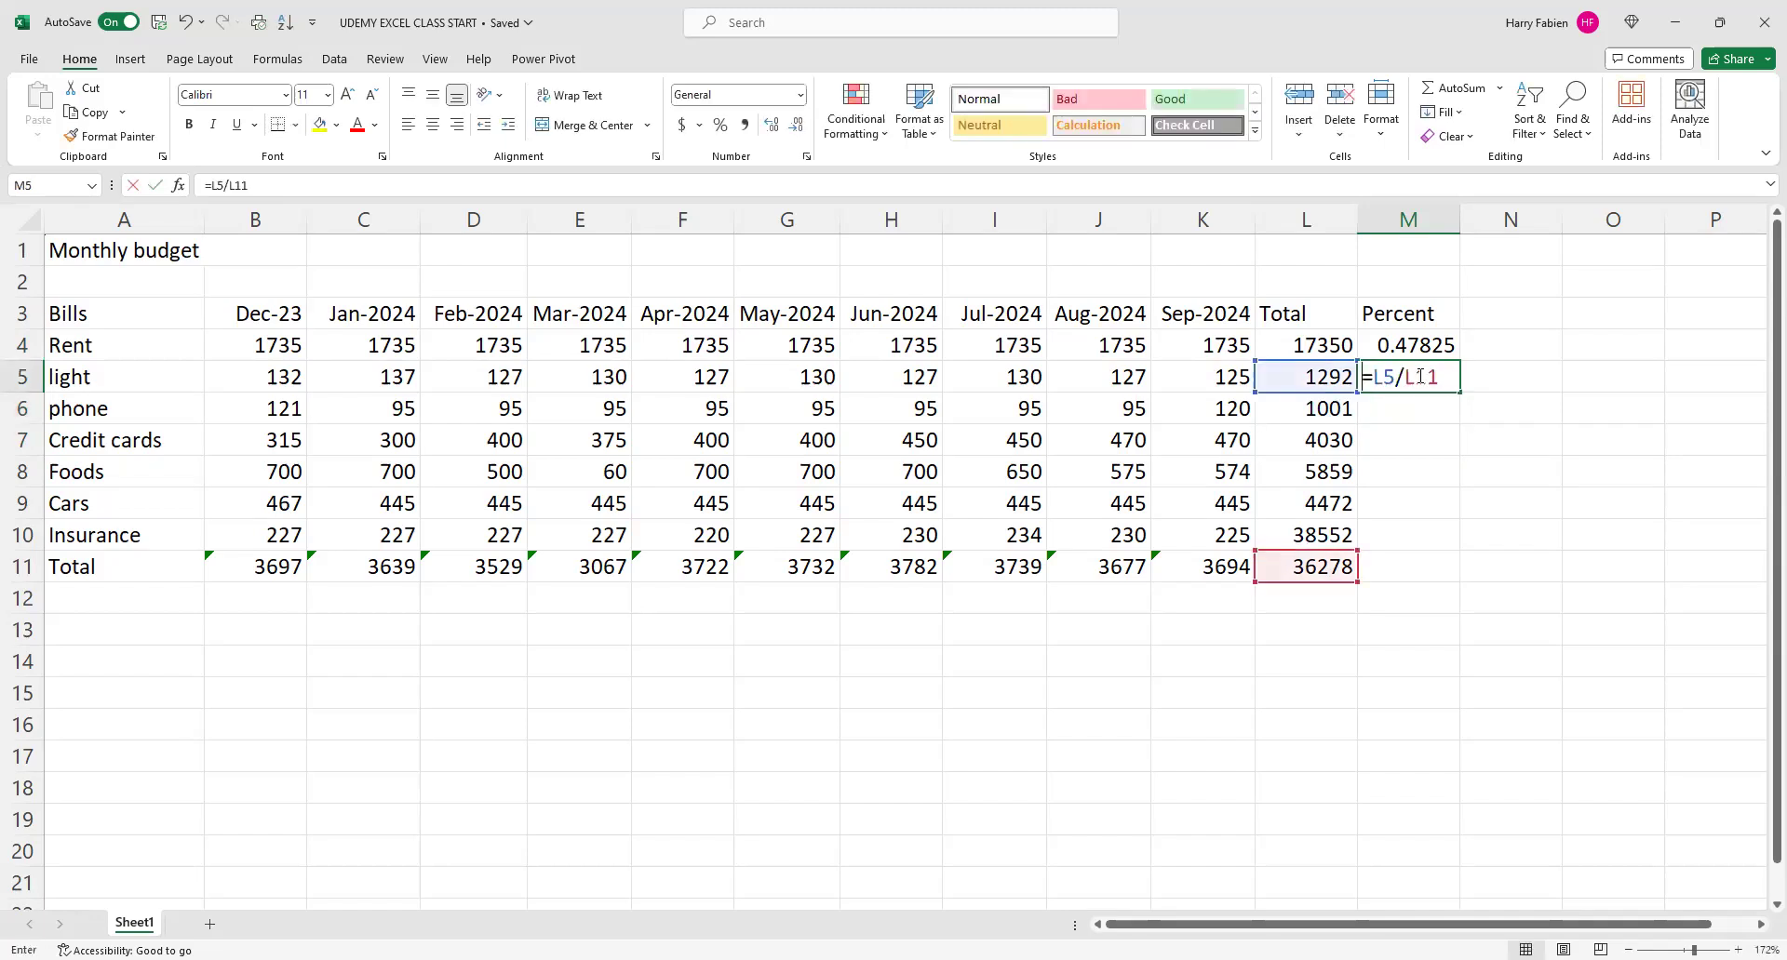
{"action": "key", "text": "BackSpace"}
{"action": "key", "text": "BackSpace"}
{"action": "key", "text": "BackSpace"}
{"action": "key", "text": "BackSpace"}
{"action": "key", "text": "BackSpace"}
{"action": "key", "text": "BackSpace"}
{"action": "key", "text": "BackSpace"}
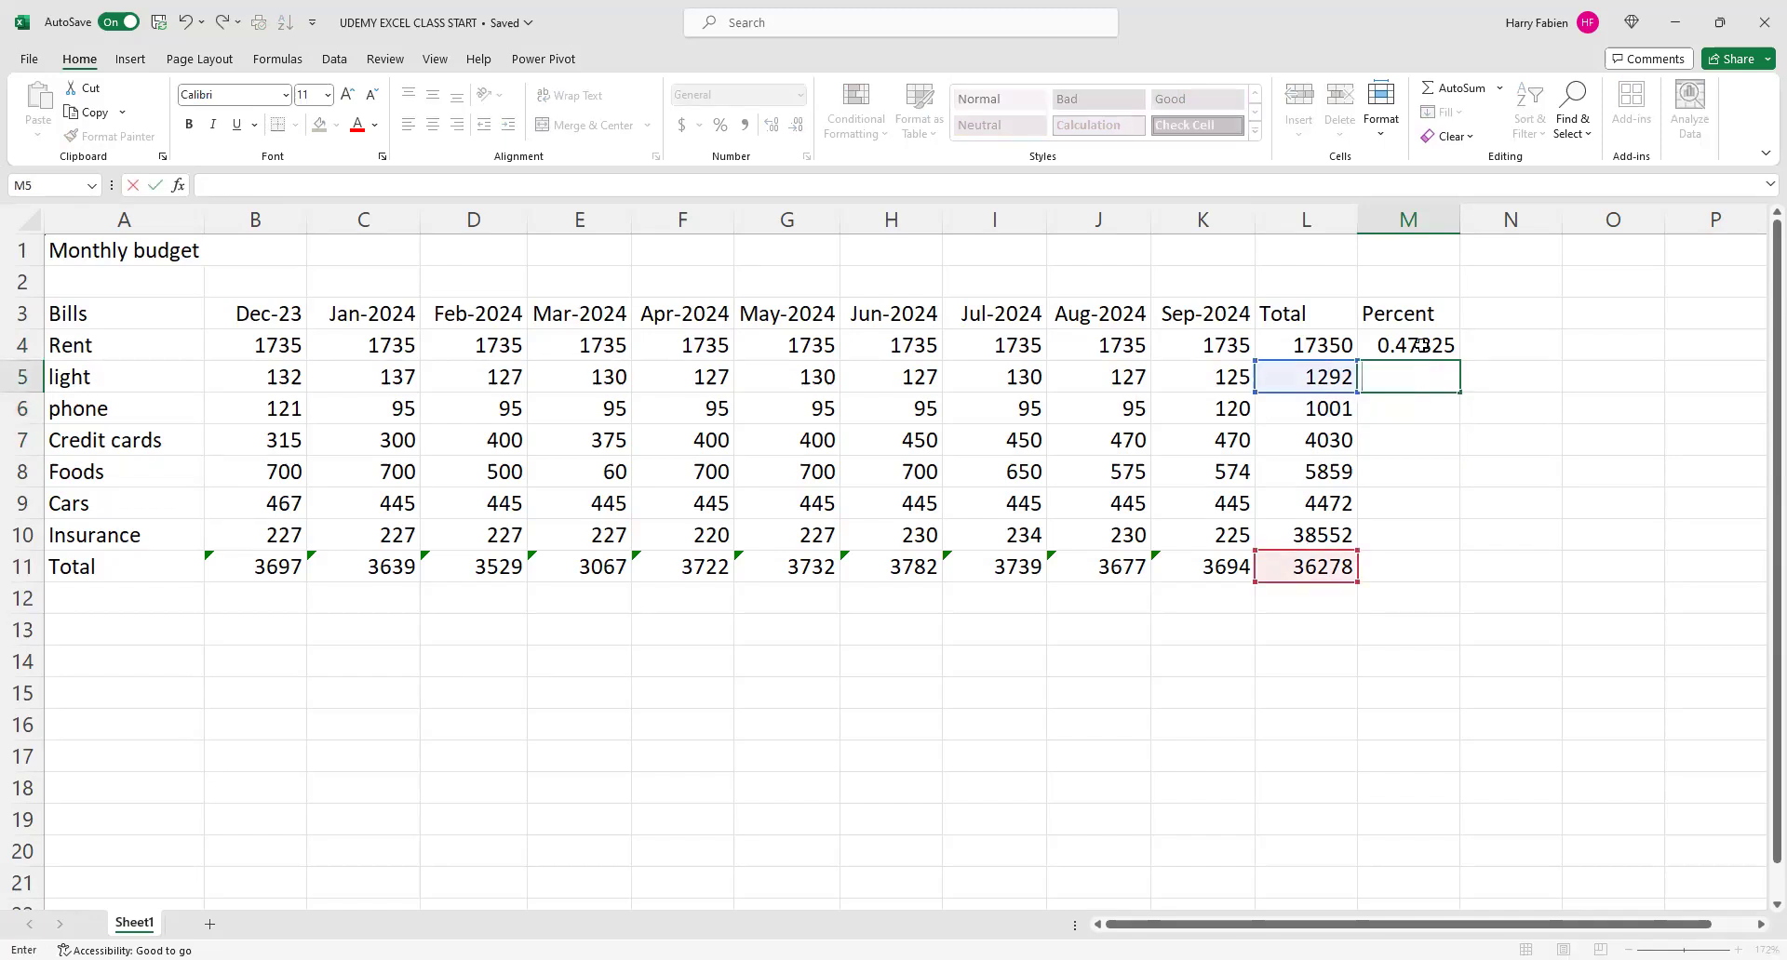
{"action": "left_click", "coordinate": [1420, 345]}
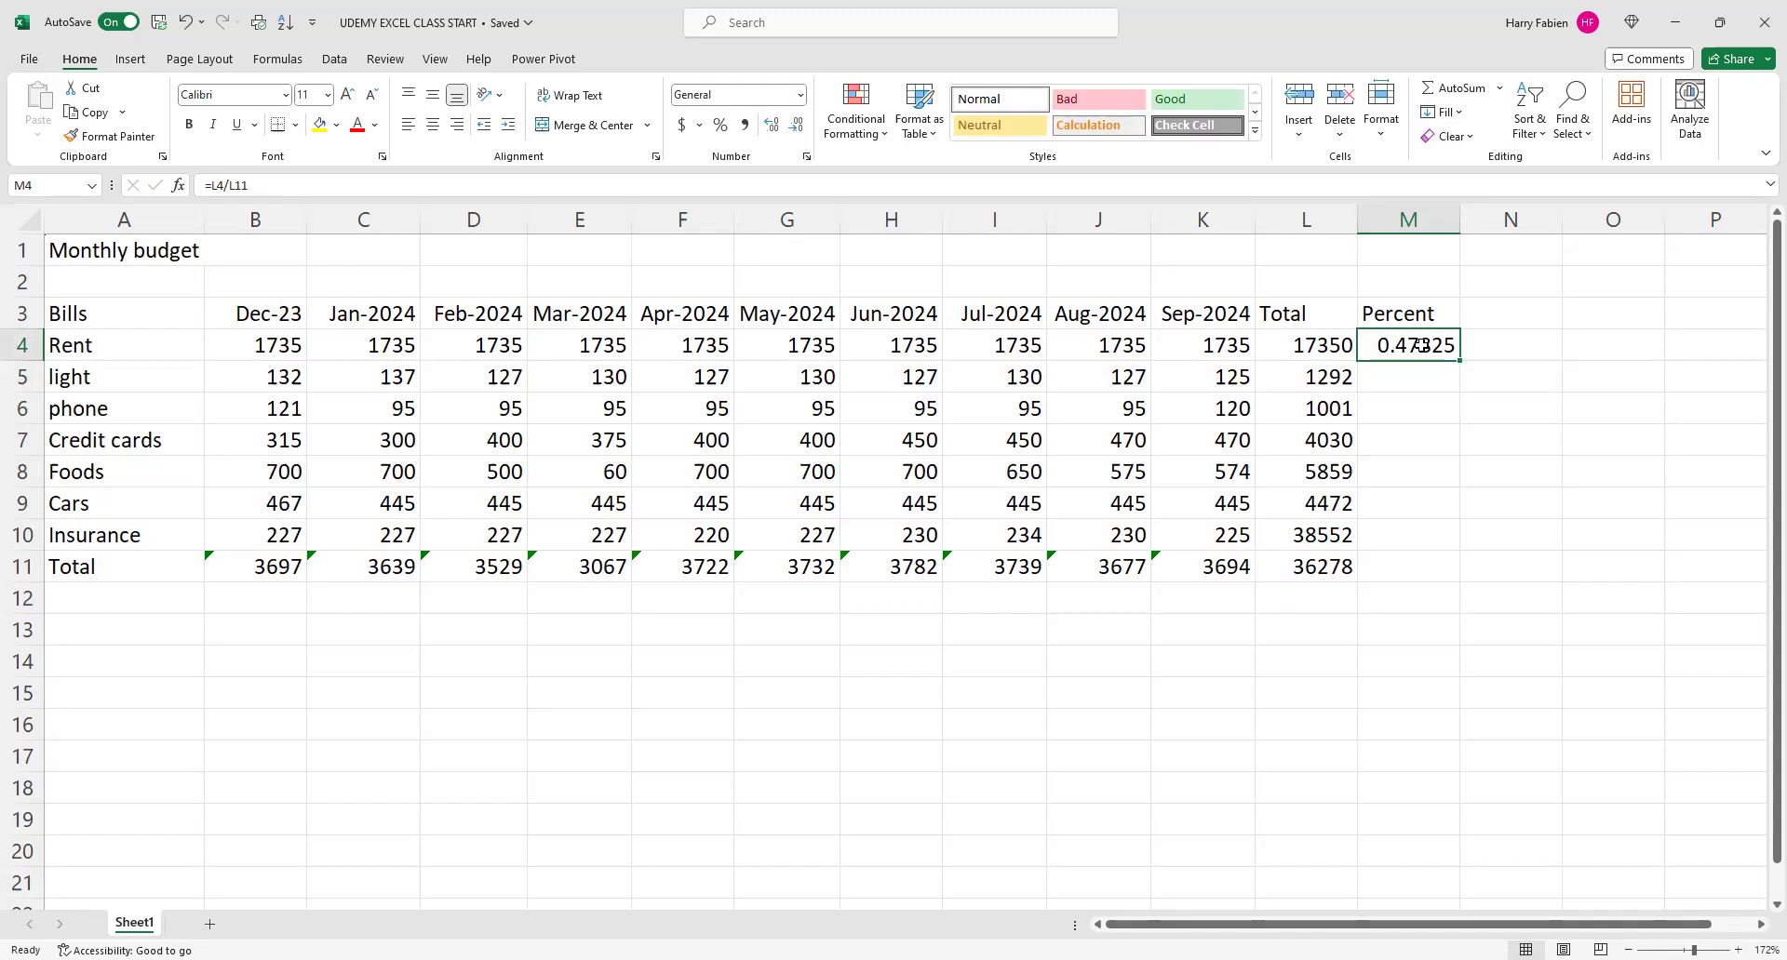
{"action": "double_click", "coordinate": [1430, 351]}
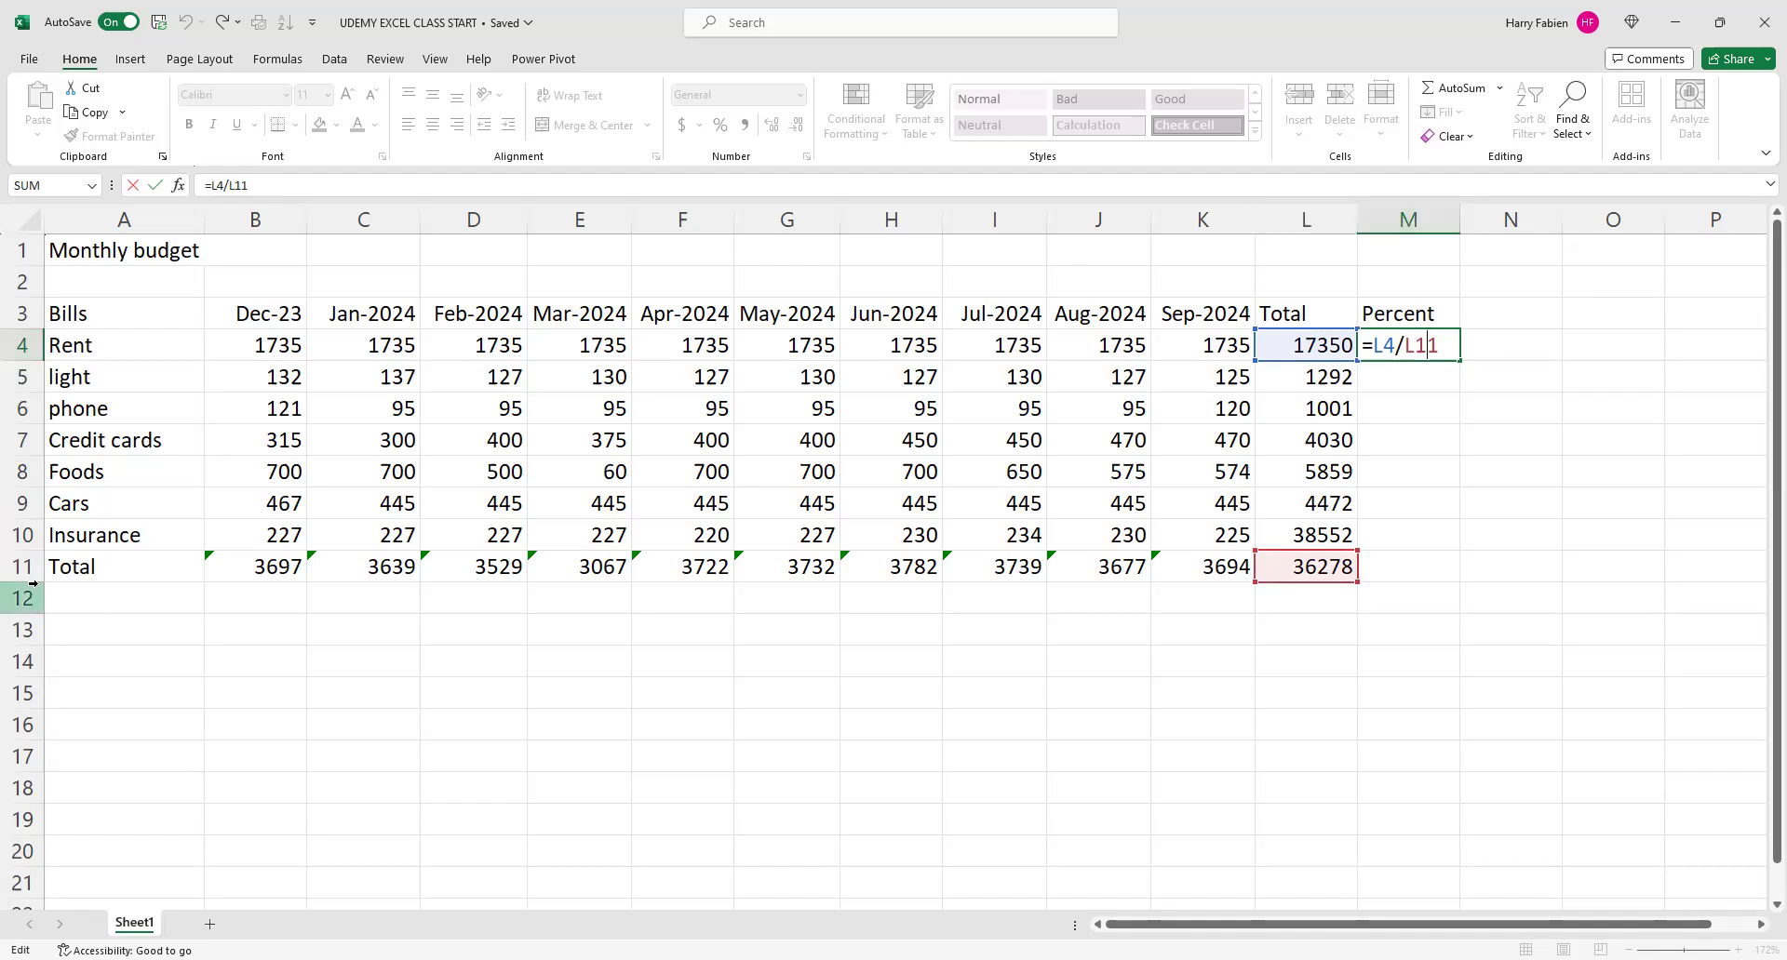
- Commit Rent's =L4/L11 in M4 and paste a copy into M5
{"action": "key", "text": "Return"}
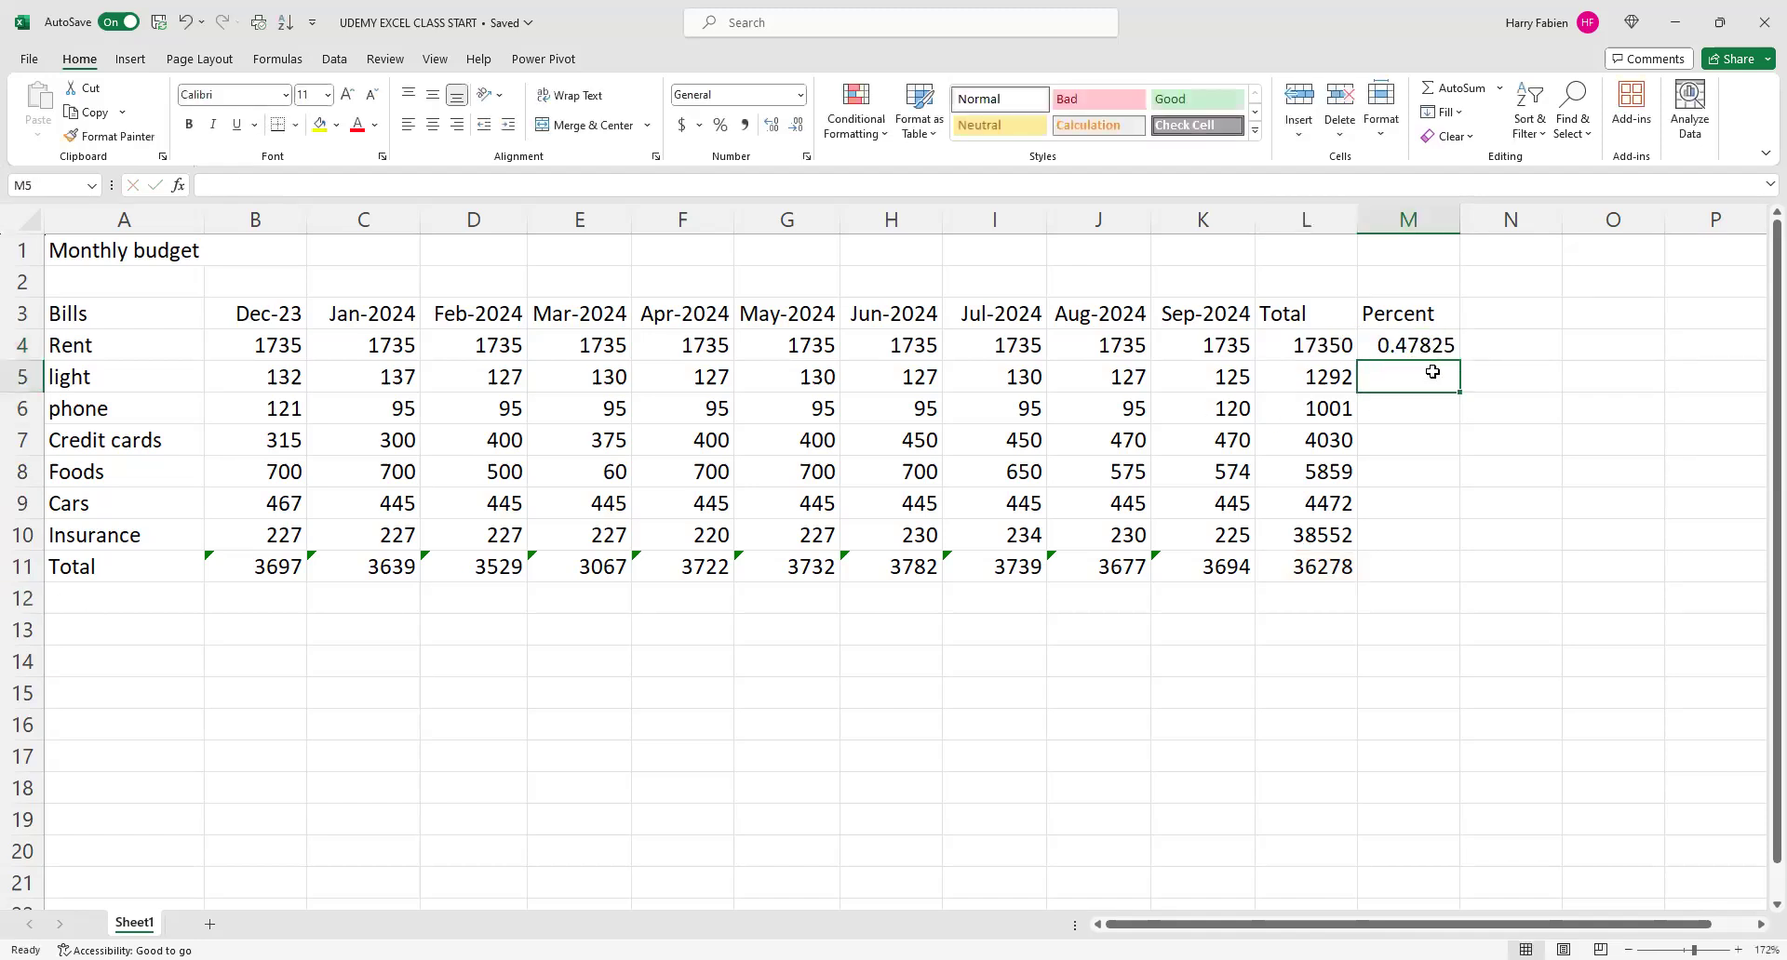
{"action": "left_click", "coordinate": [1424, 345]}
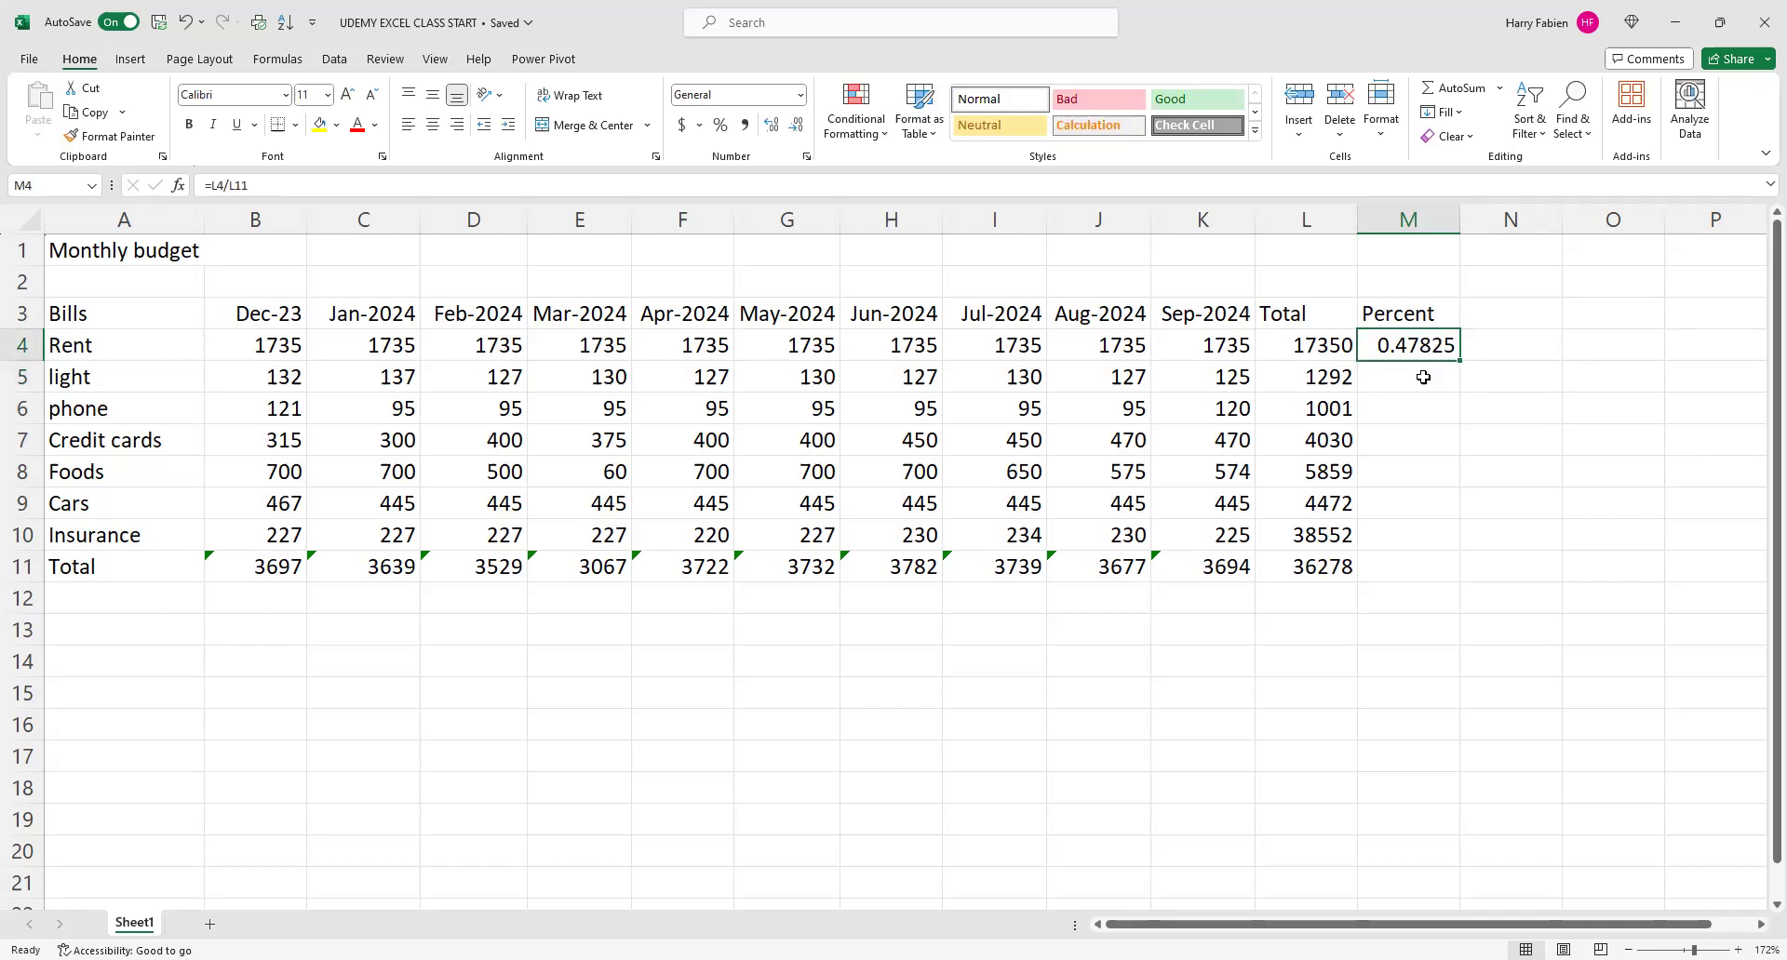
{"action": "key", "text": "ctrl+c"}
{"action": "left_click", "coordinate": [1427, 382]}
{"action": "key", "text": "ctrl+v"}
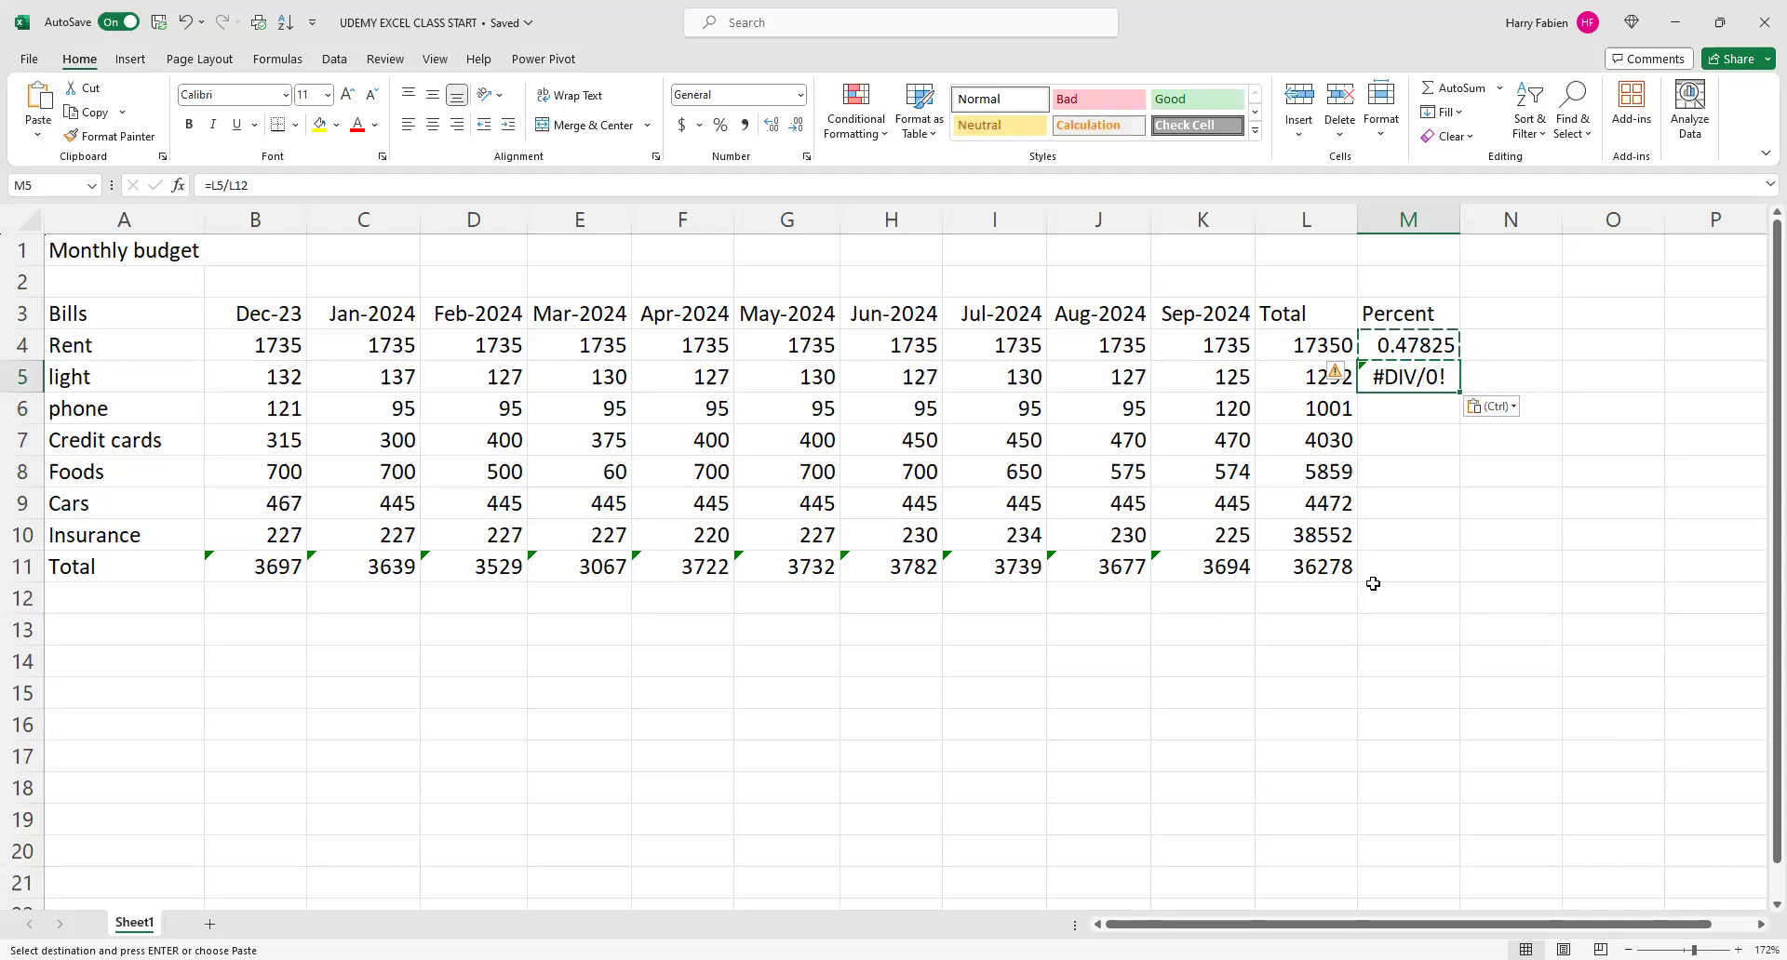
- Remove the faulty =L5/L12 formula showing #DIV/0! from M5
{"action": "double_click", "coordinate": [1404, 374]}
{"action": "key", "text": "Escape"}
{"action": "left_click", "coordinate": [1427, 342]}
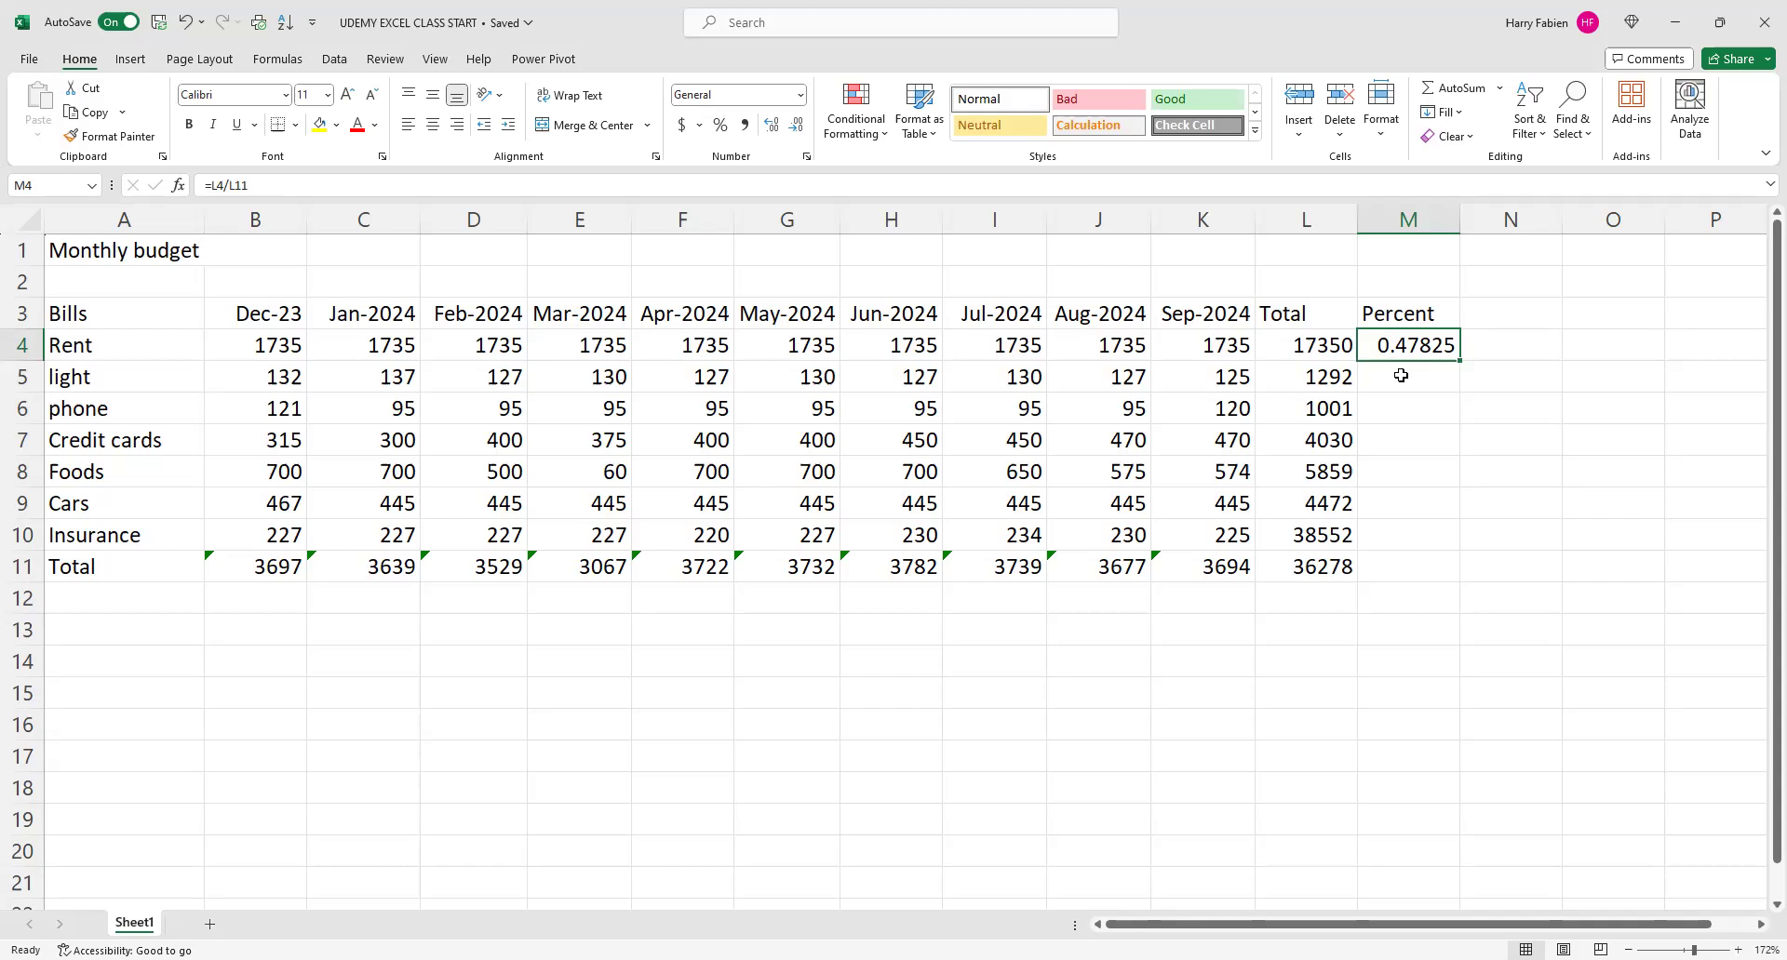
- Rewrite M4 as =L4/$L$11, locking the grand total while still showing 0.47825
{"action": "double_click", "coordinate": [1442, 340]}
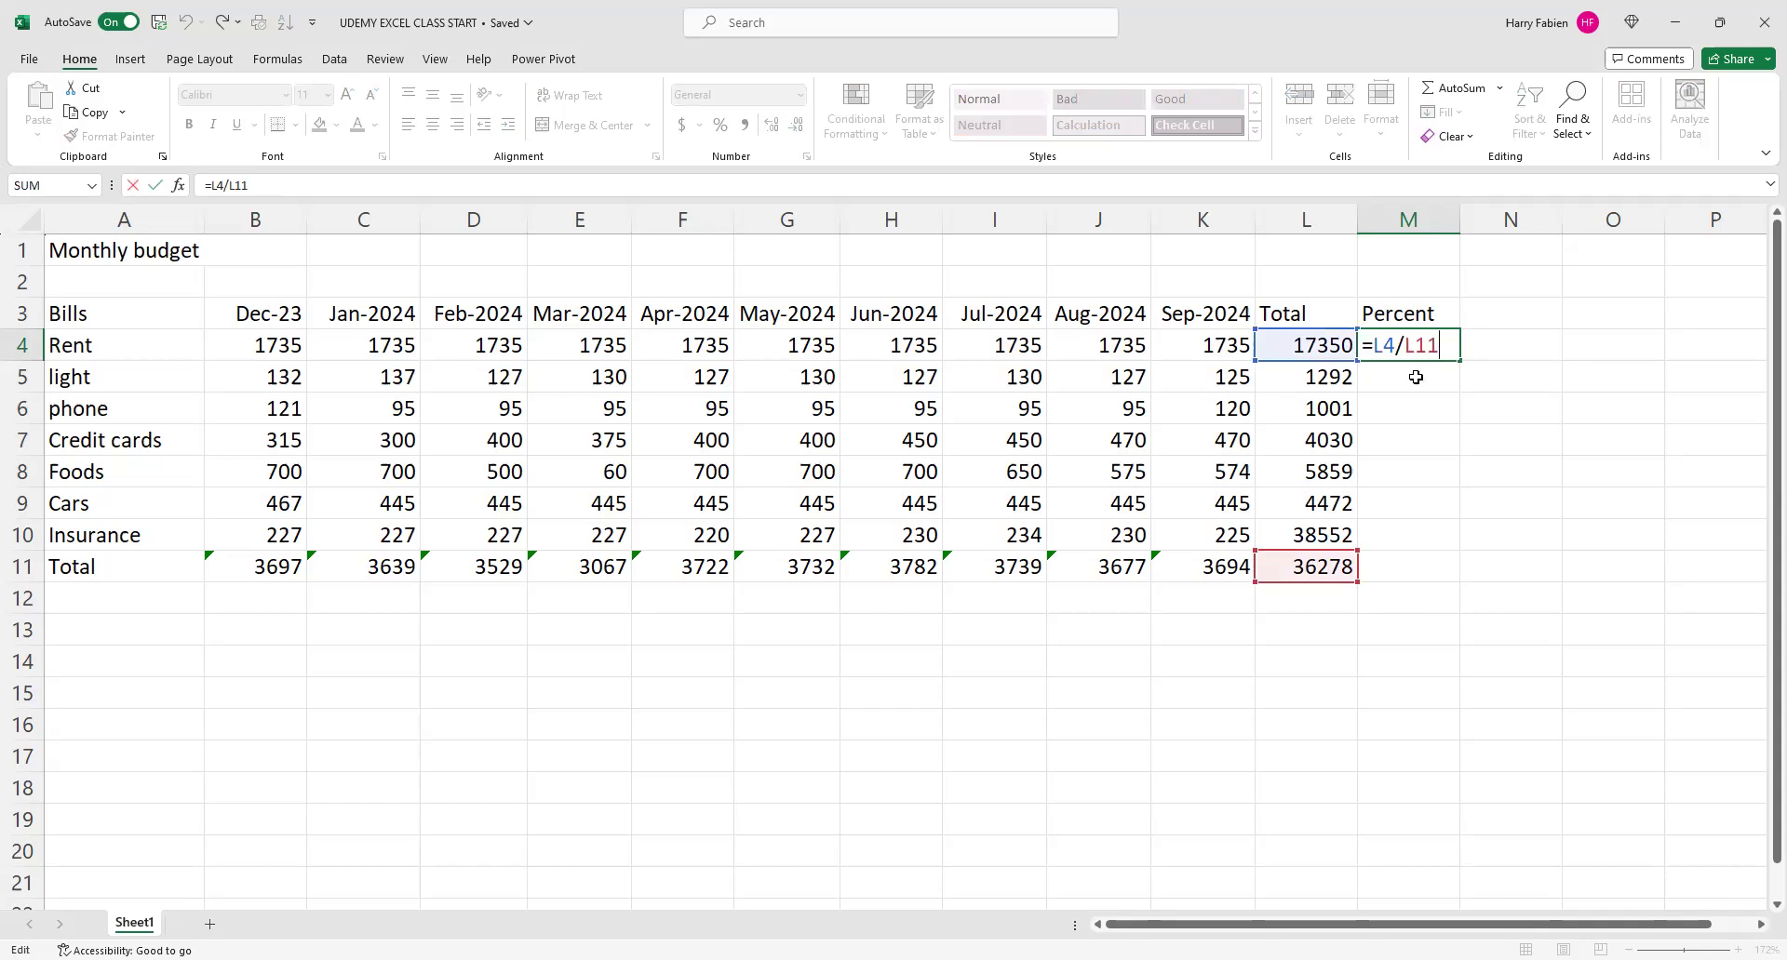
{"action": "key", "text": "Return"}
{"action": "left_click", "coordinate": [1410, 406]}
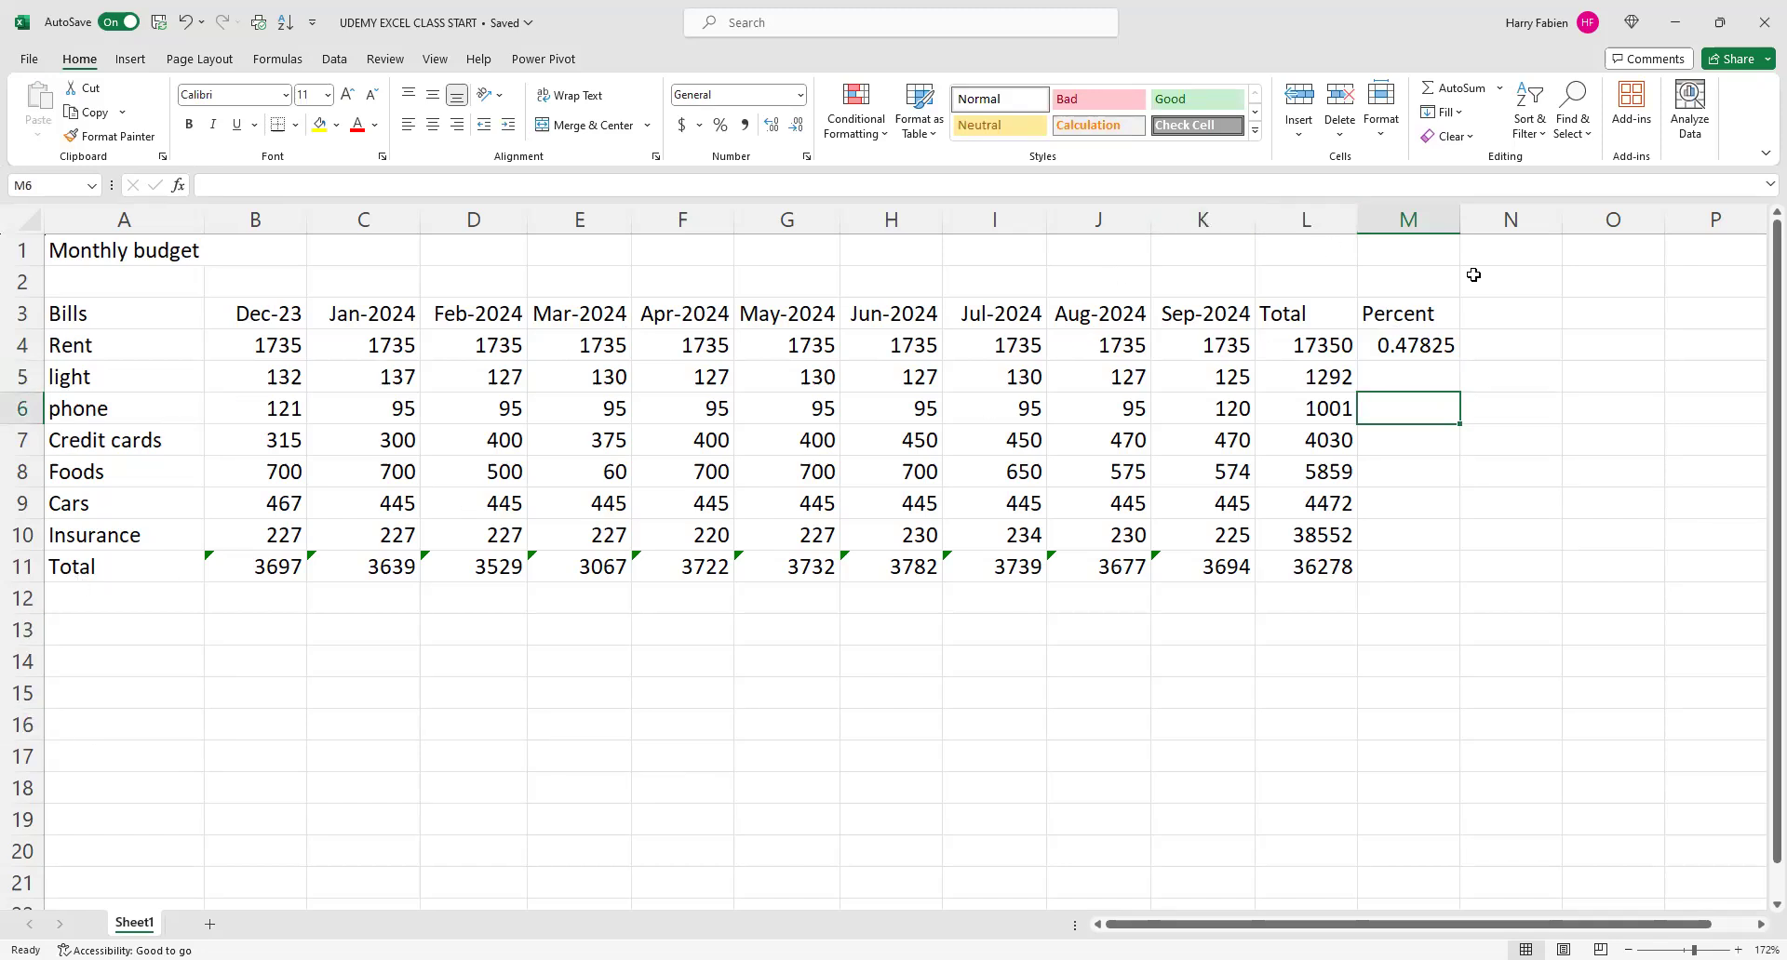
{"action": "left_click", "coordinate": [1413, 370]}
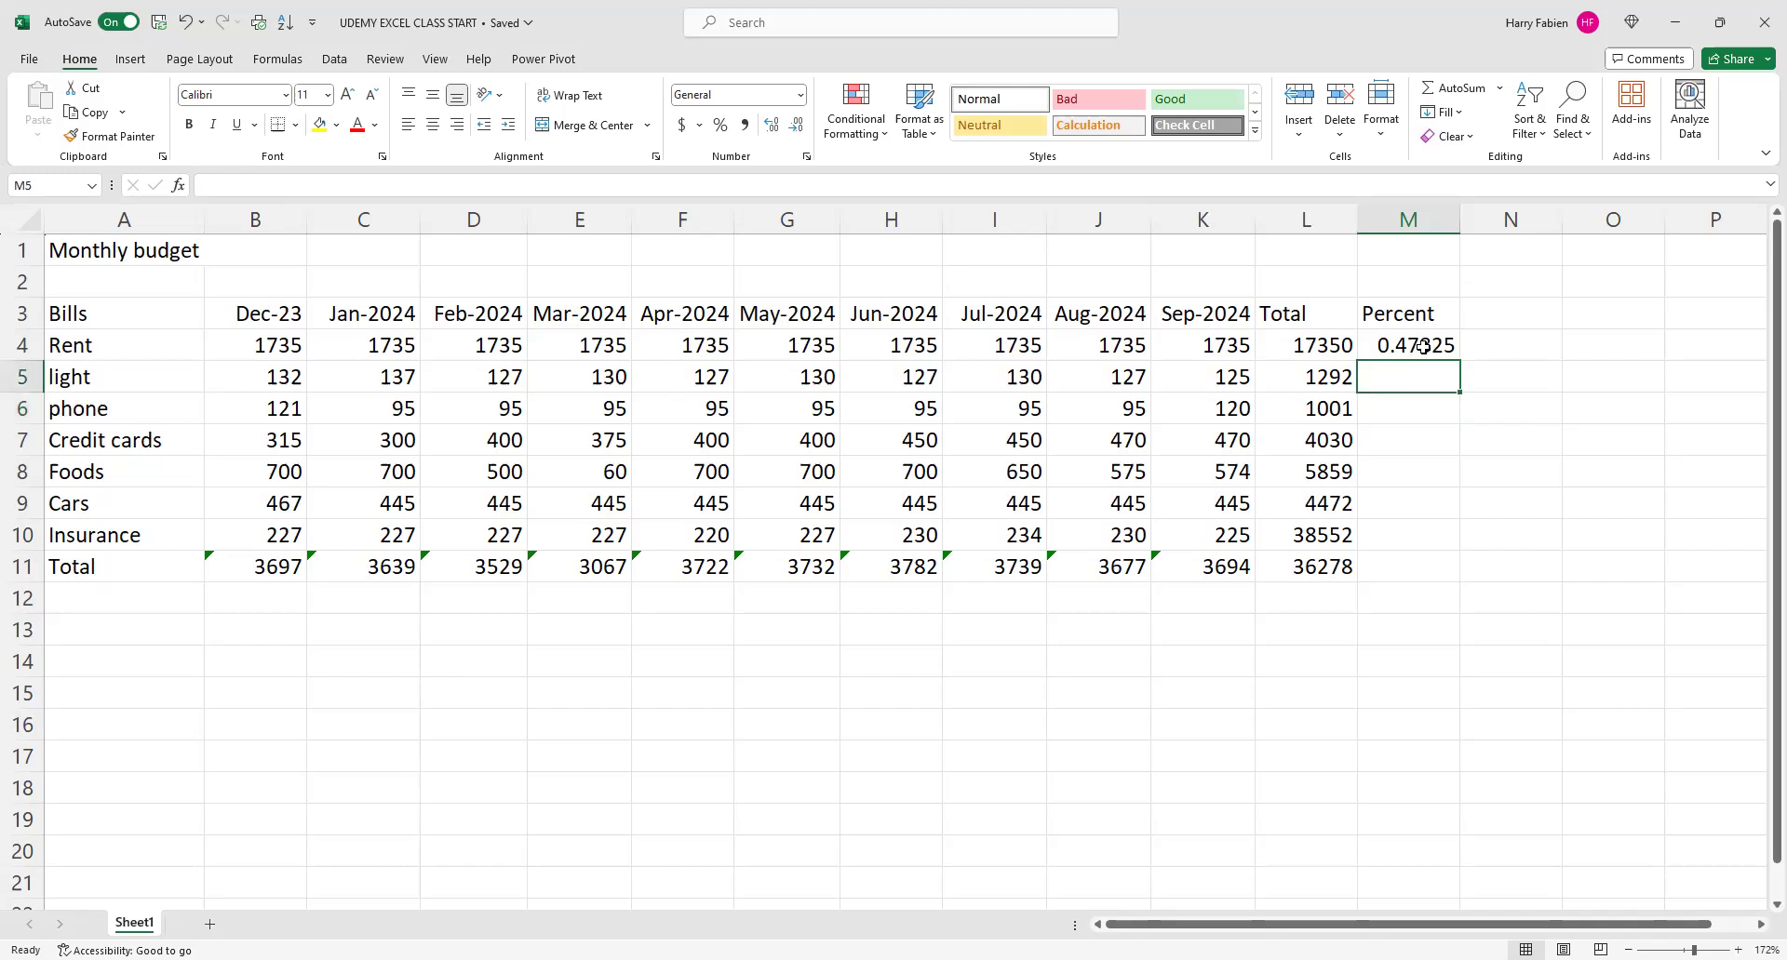
{"action": "left_click", "coordinate": [1423, 348]}
{"action": "type", "text": "=L4/L11"}
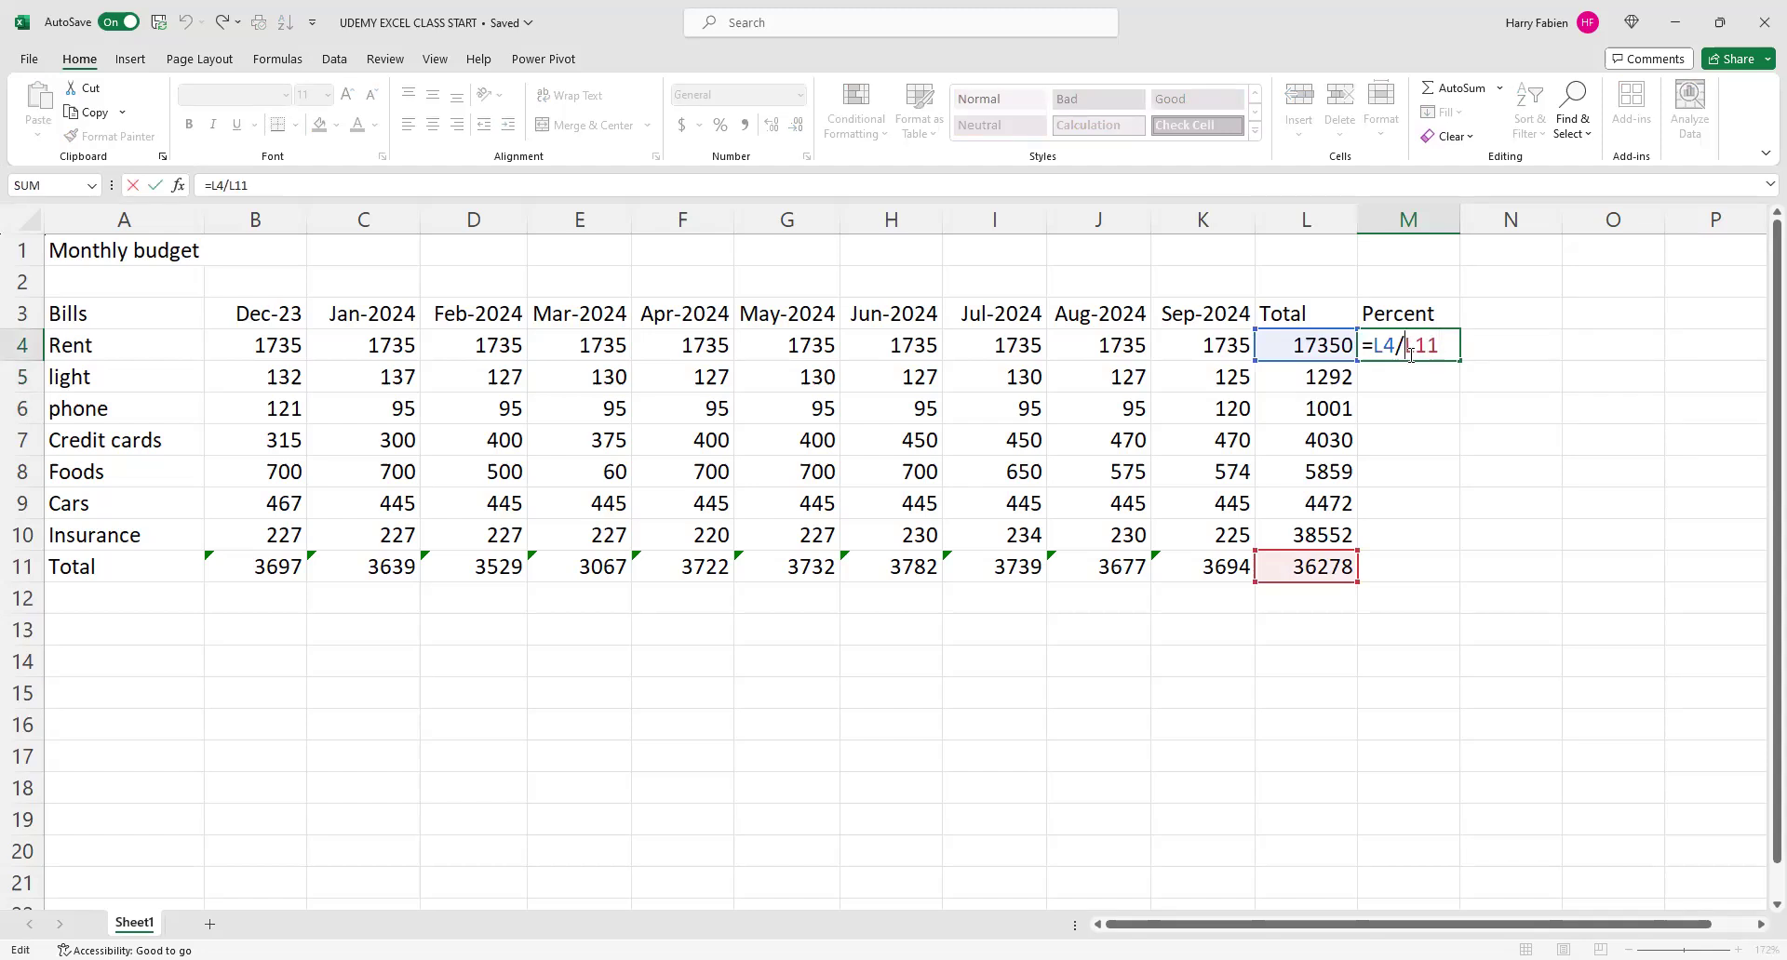
{"action": "type", "text": "$"}
{"action": "key", "text": "Right"}
{"action": "type", "text": "$"}
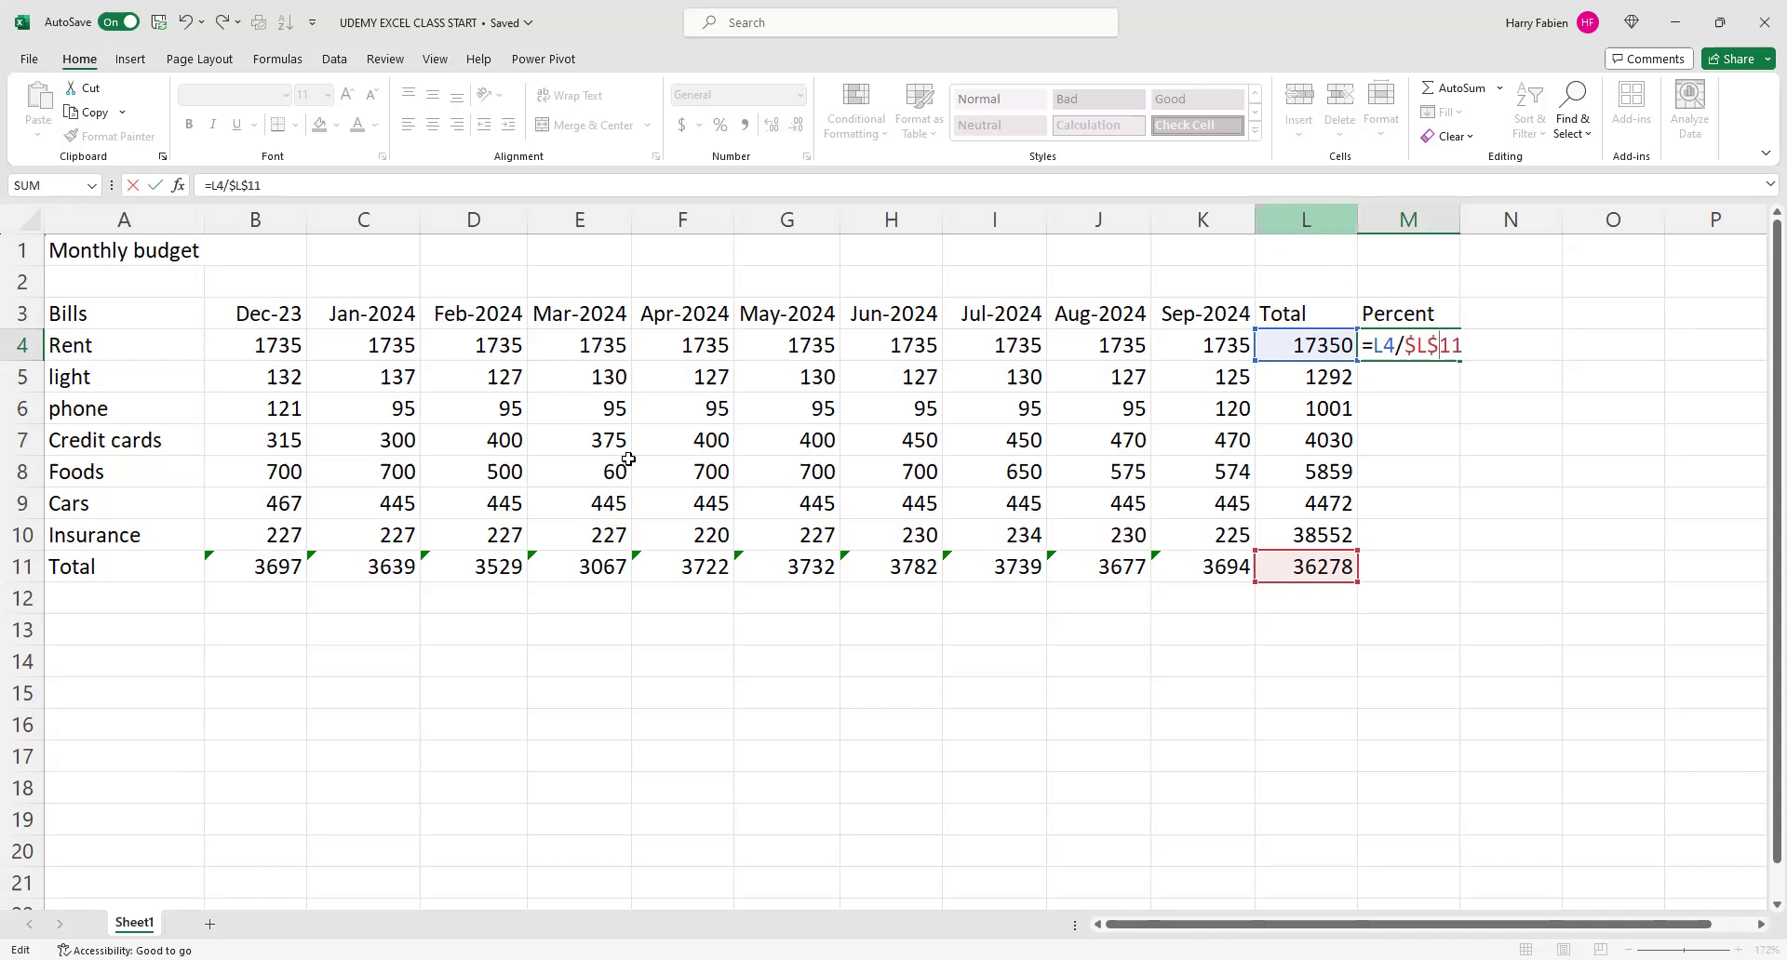
{"action": "key", "text": "Return"}
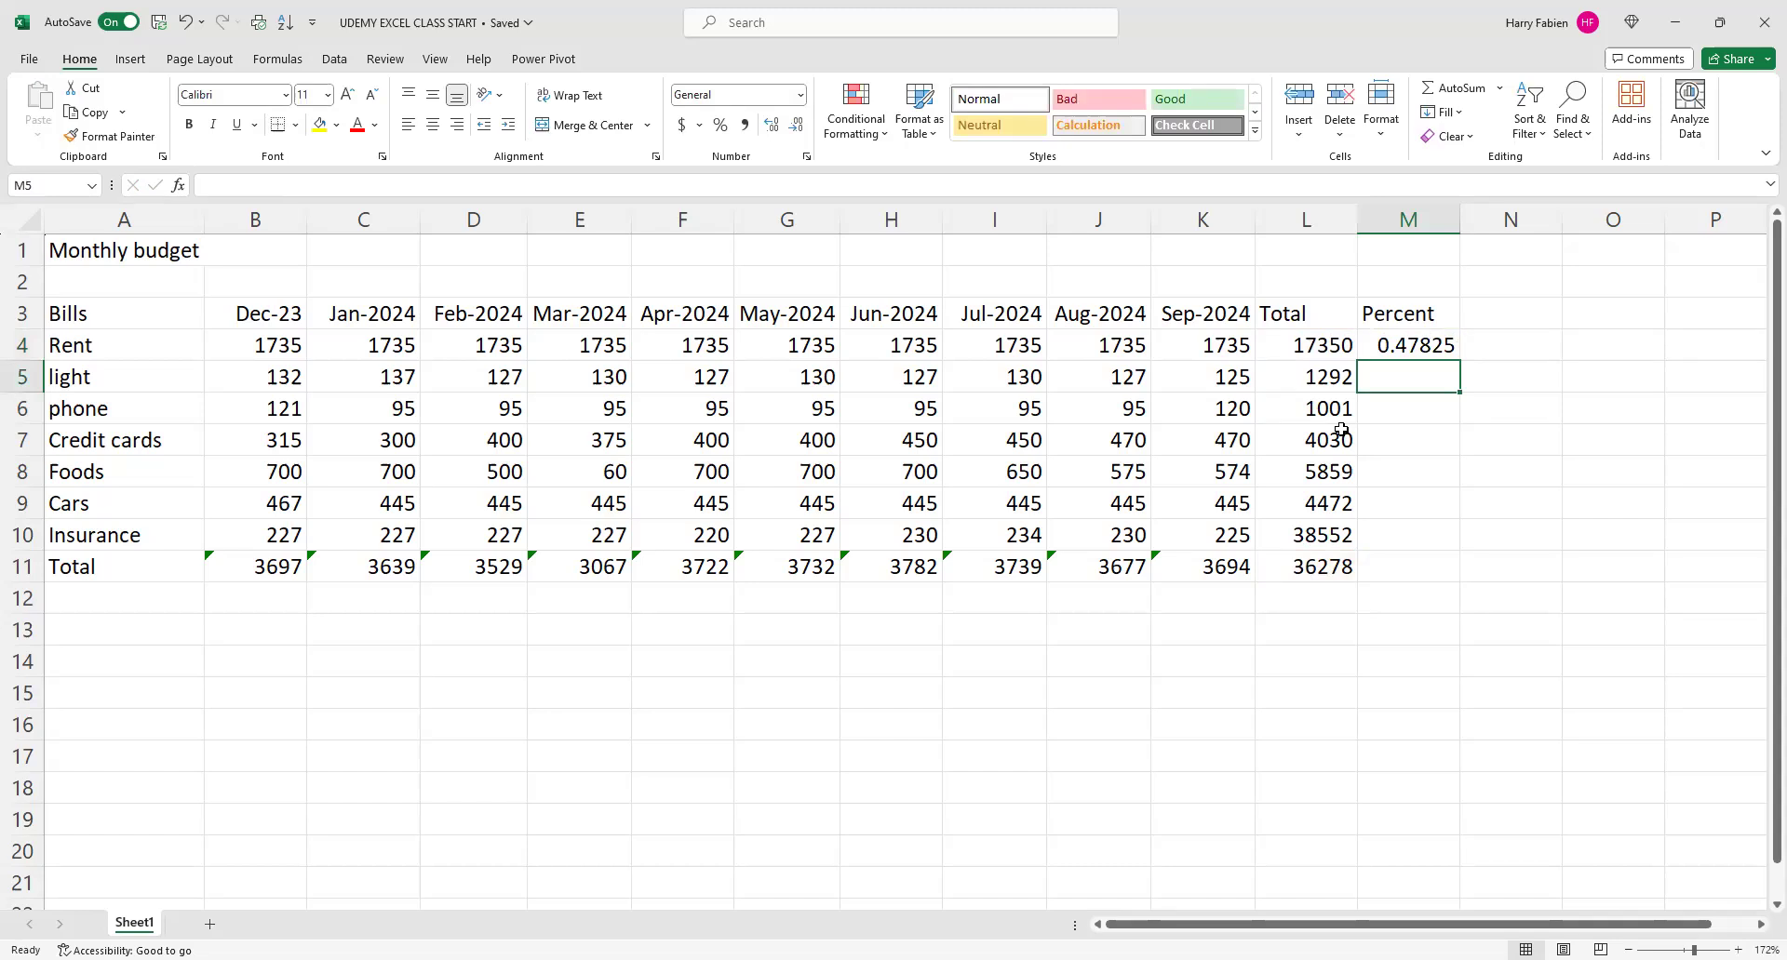
- Copy M4's =L4/$L$11 into M5 and confirm it still divides by $L$11
{"action": "left_click", "coordinate": [1412, 342]}
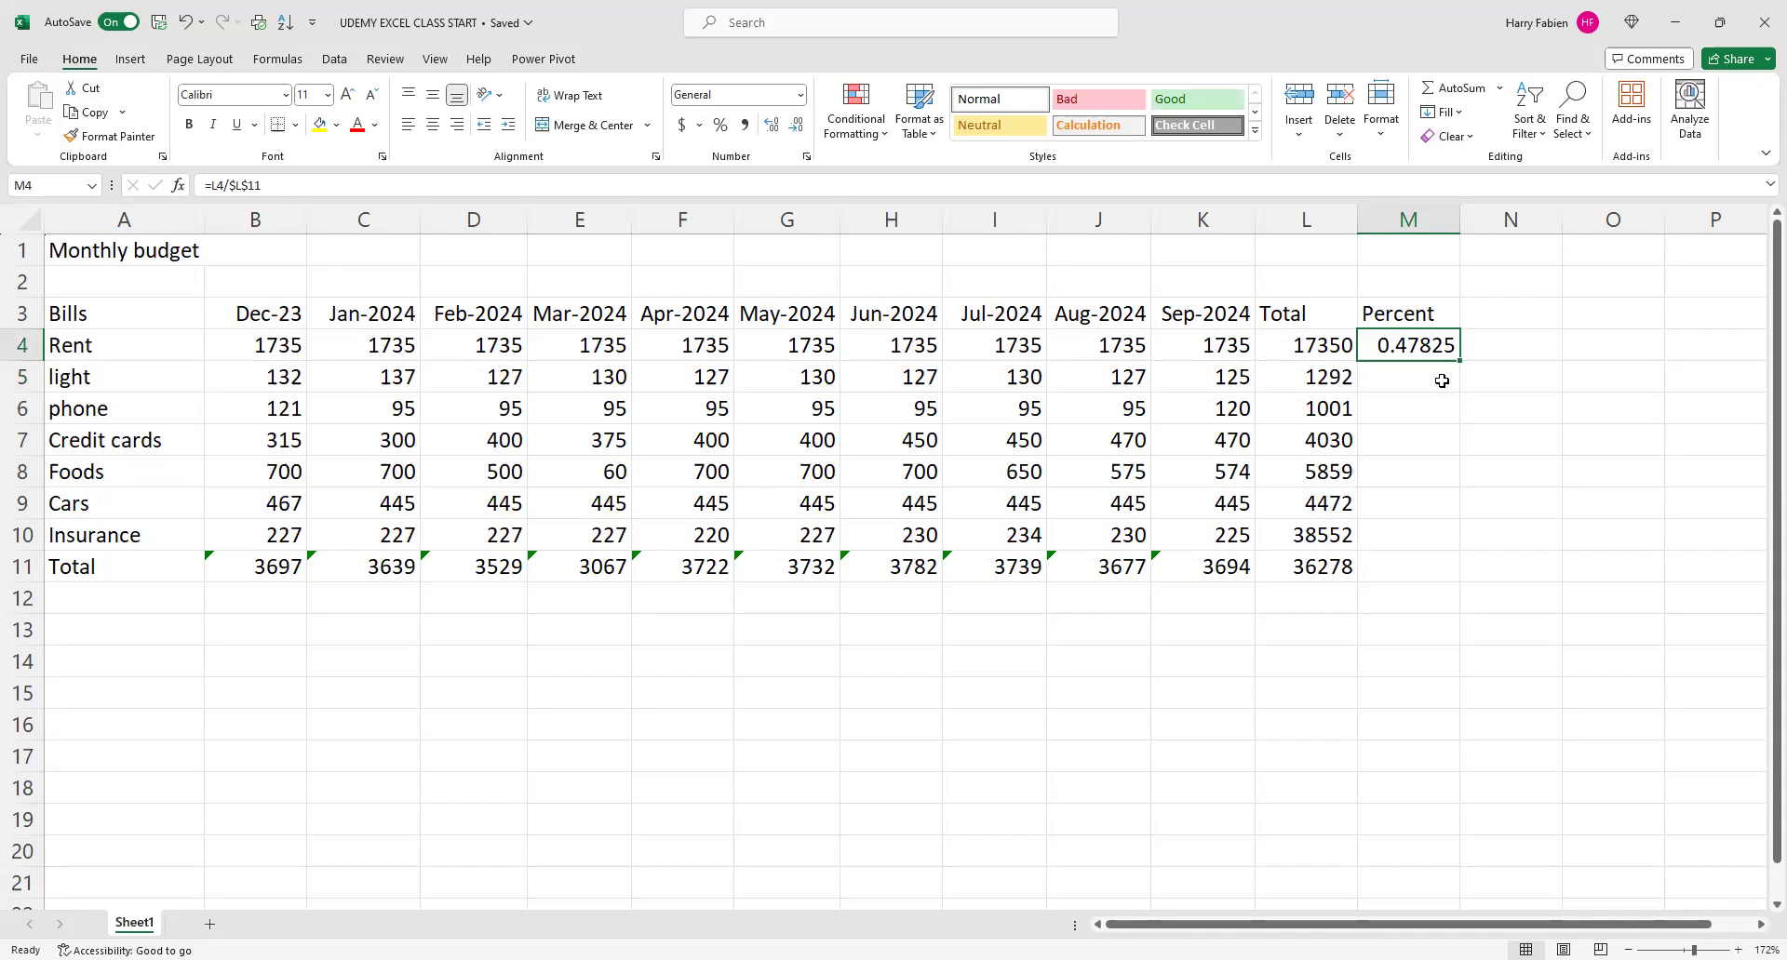
{"action": "key", "text": "ctrl+c"}
{"action": "left_click", "coordinate": [1442, 382]}
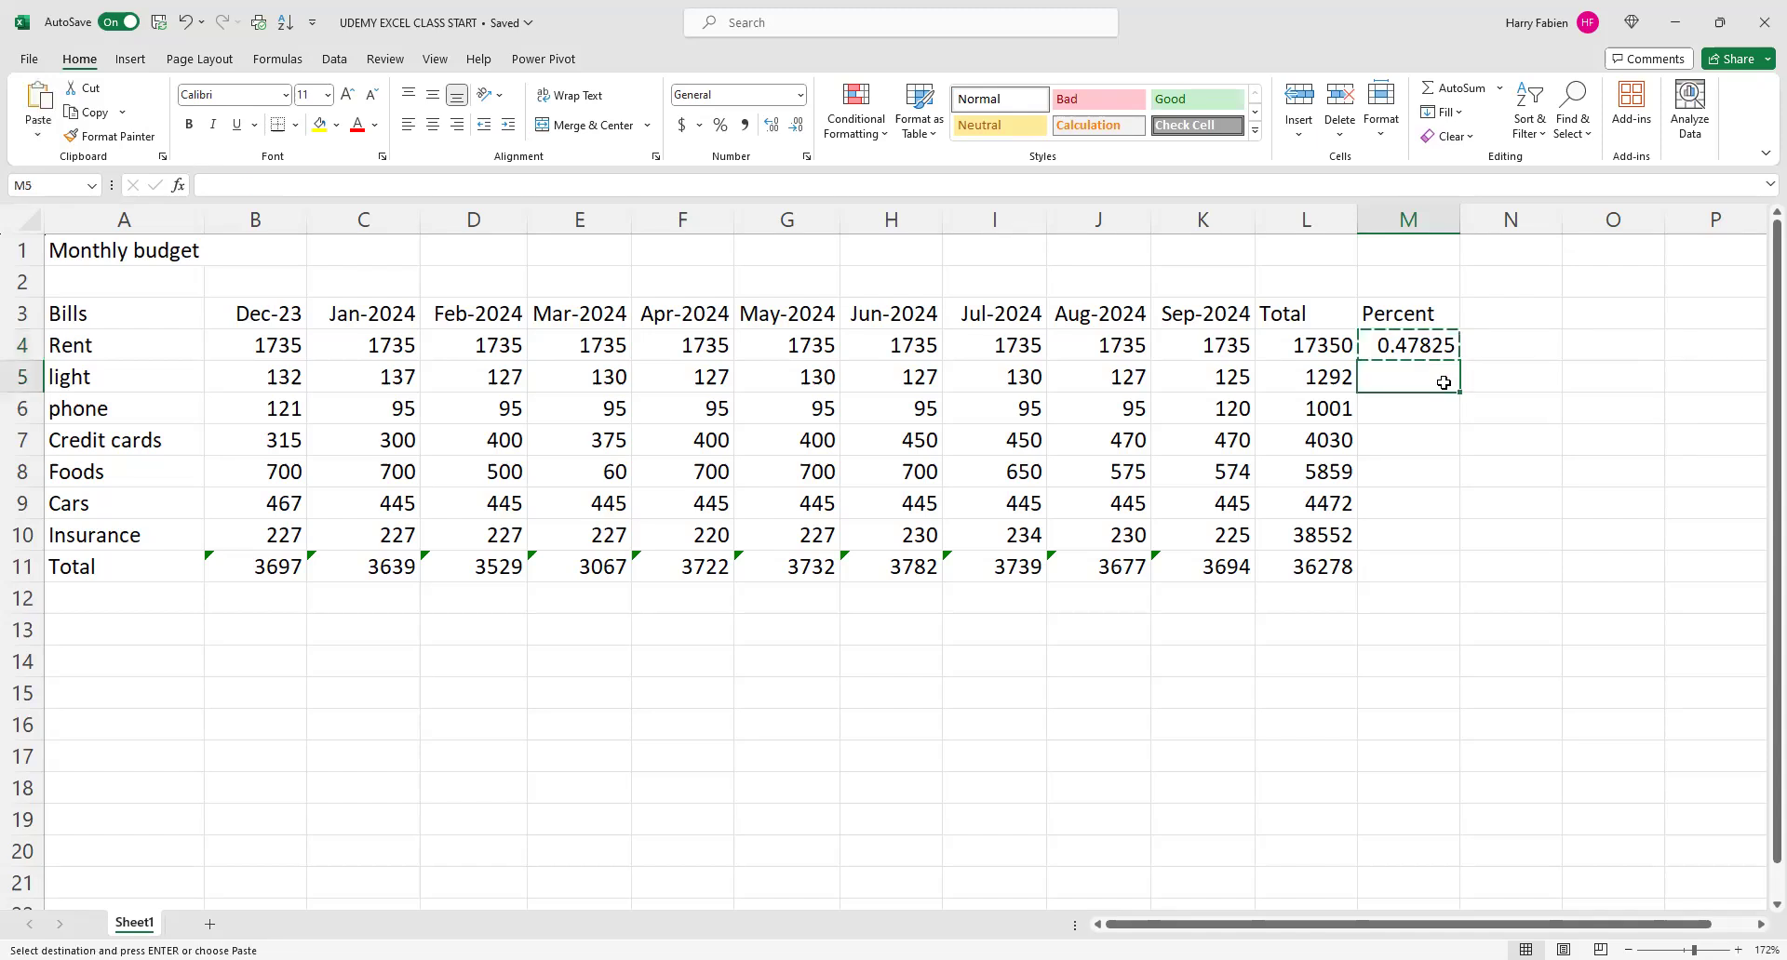
{"action": "key", "text": "ctrl+v"}
{"action": "left_click", "coordinate": [1443, 348]}
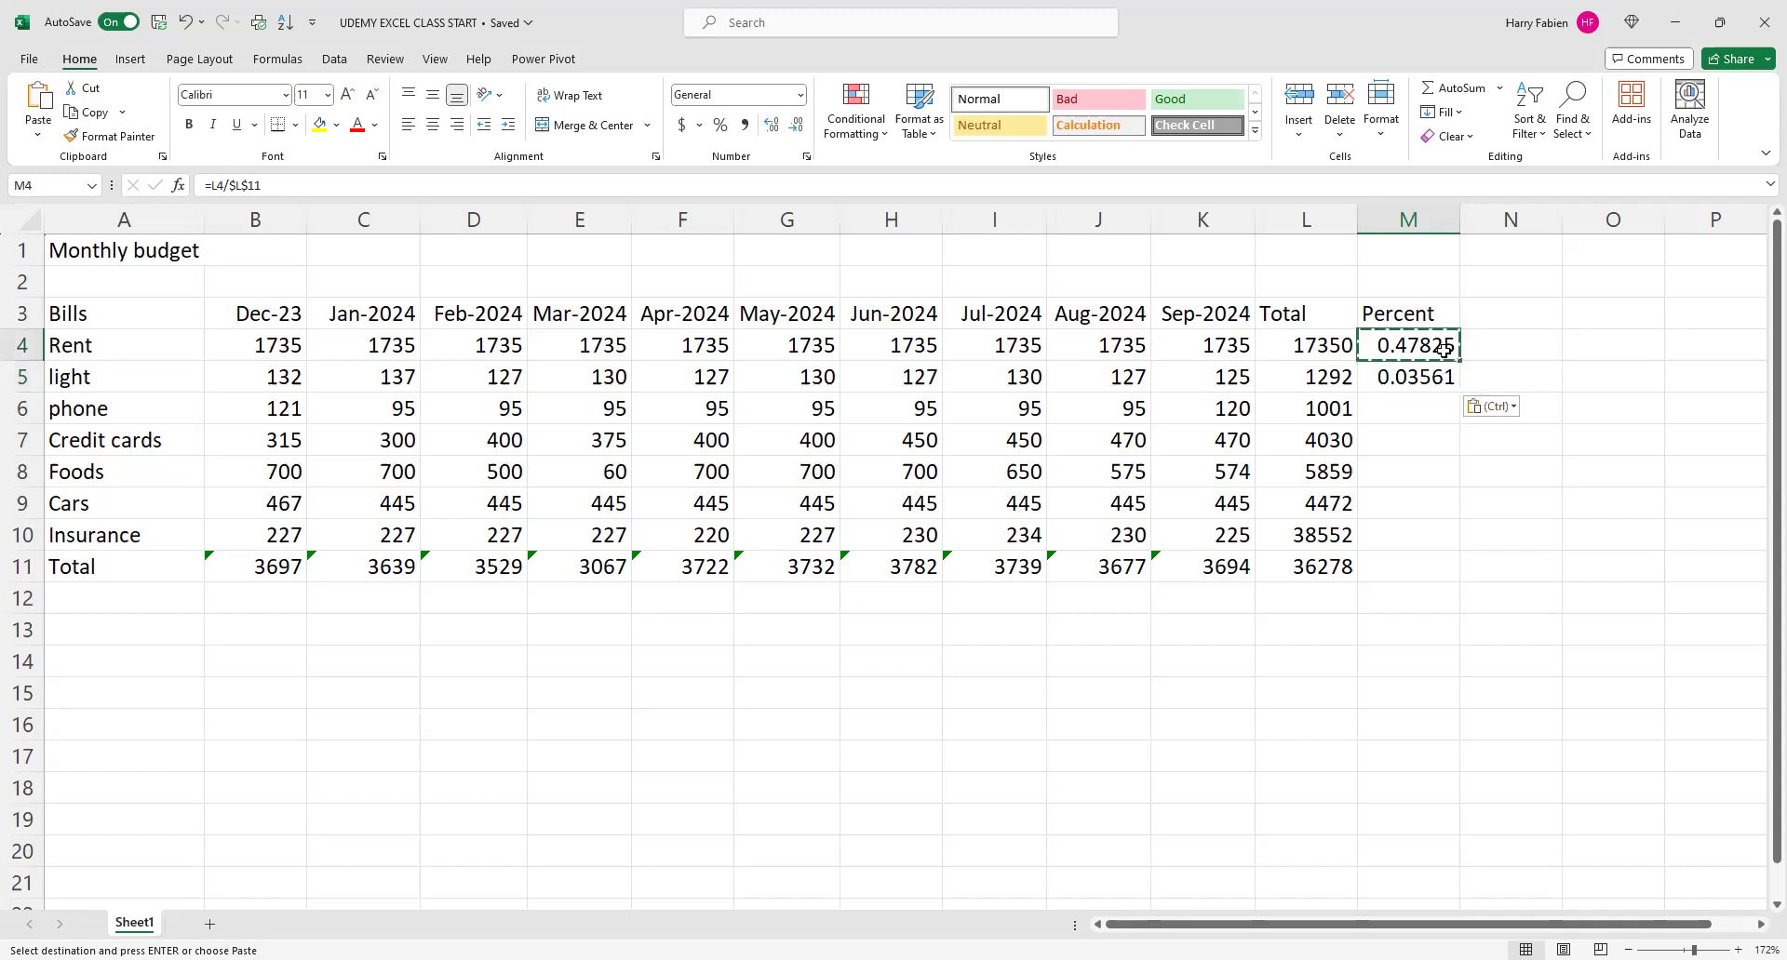
{"action": "double_click", "coordinate": [1443, 348]}
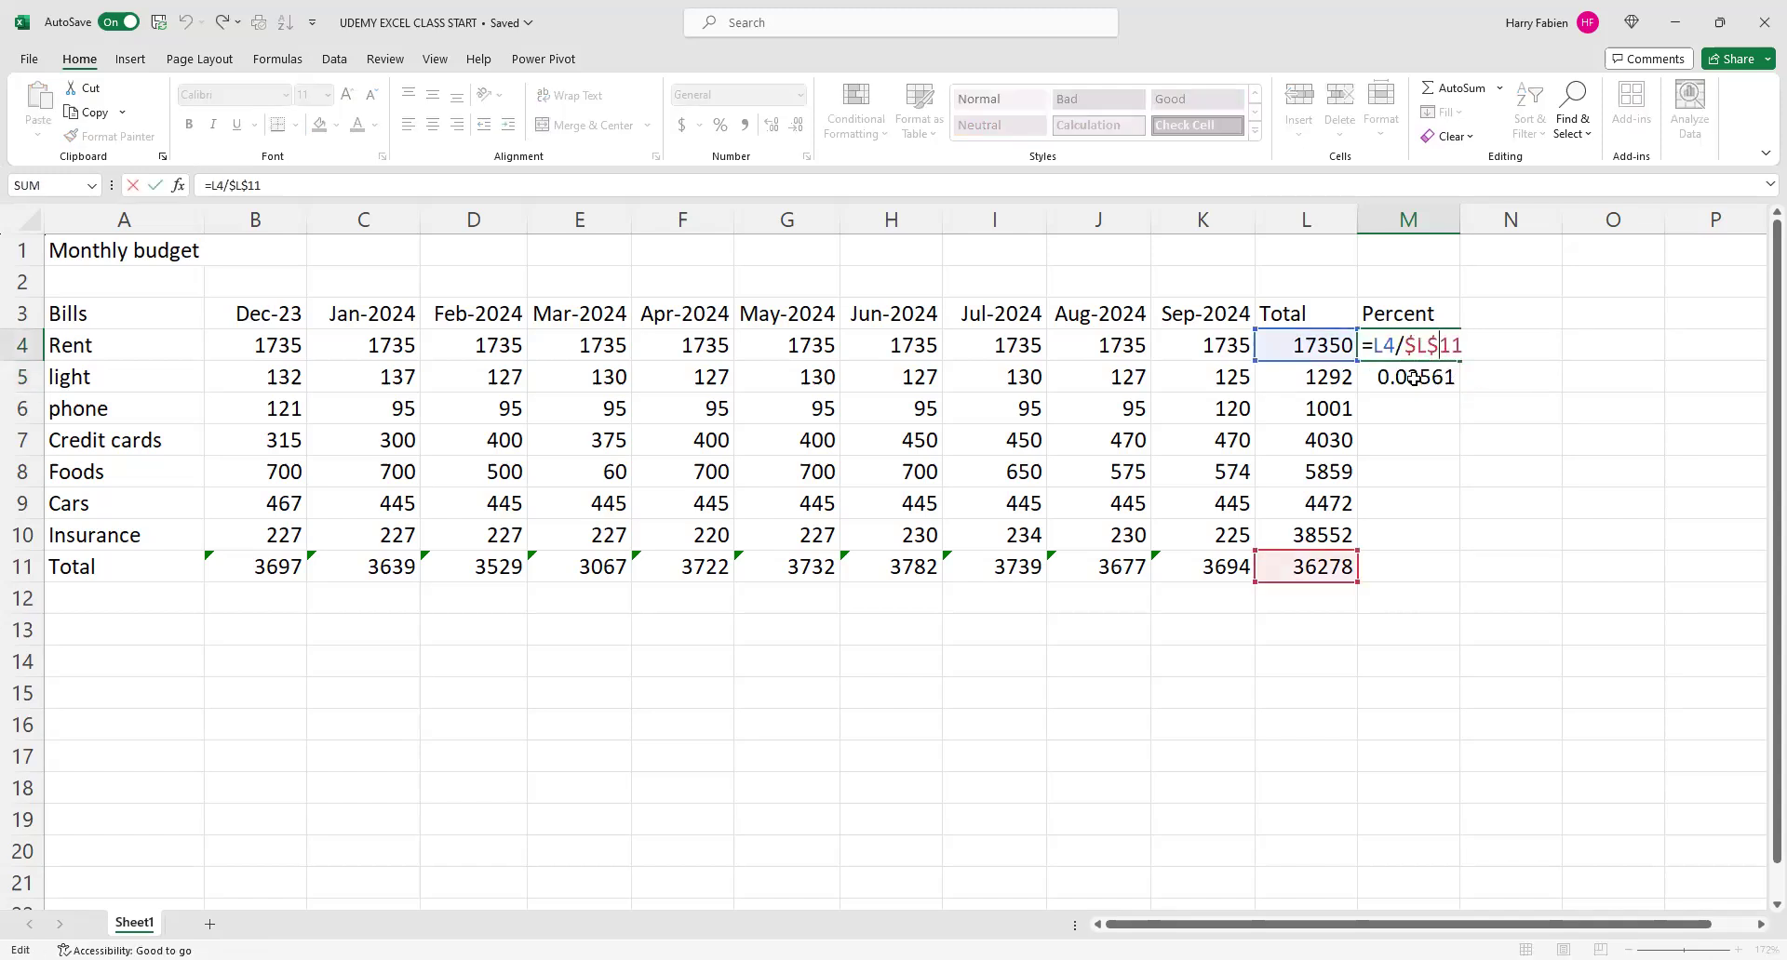
{"action": "double_click", "coordinate": [1415, 379]}
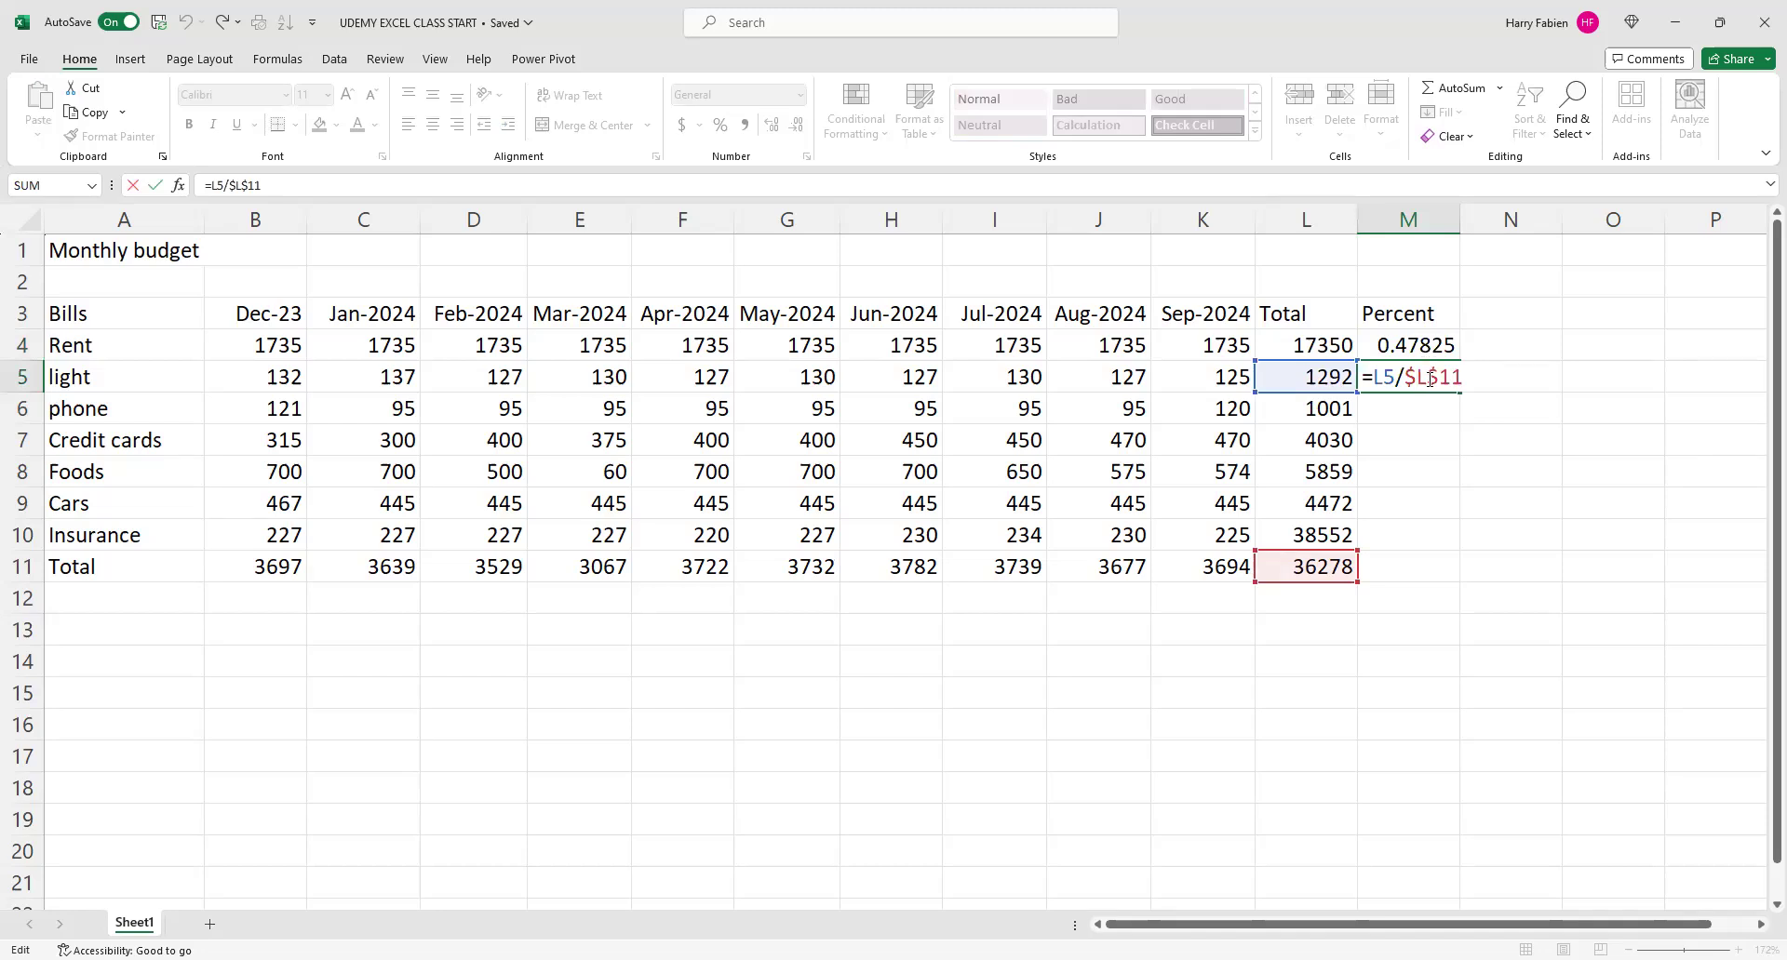
{"action": "key", "text": "ctrl+Return"}
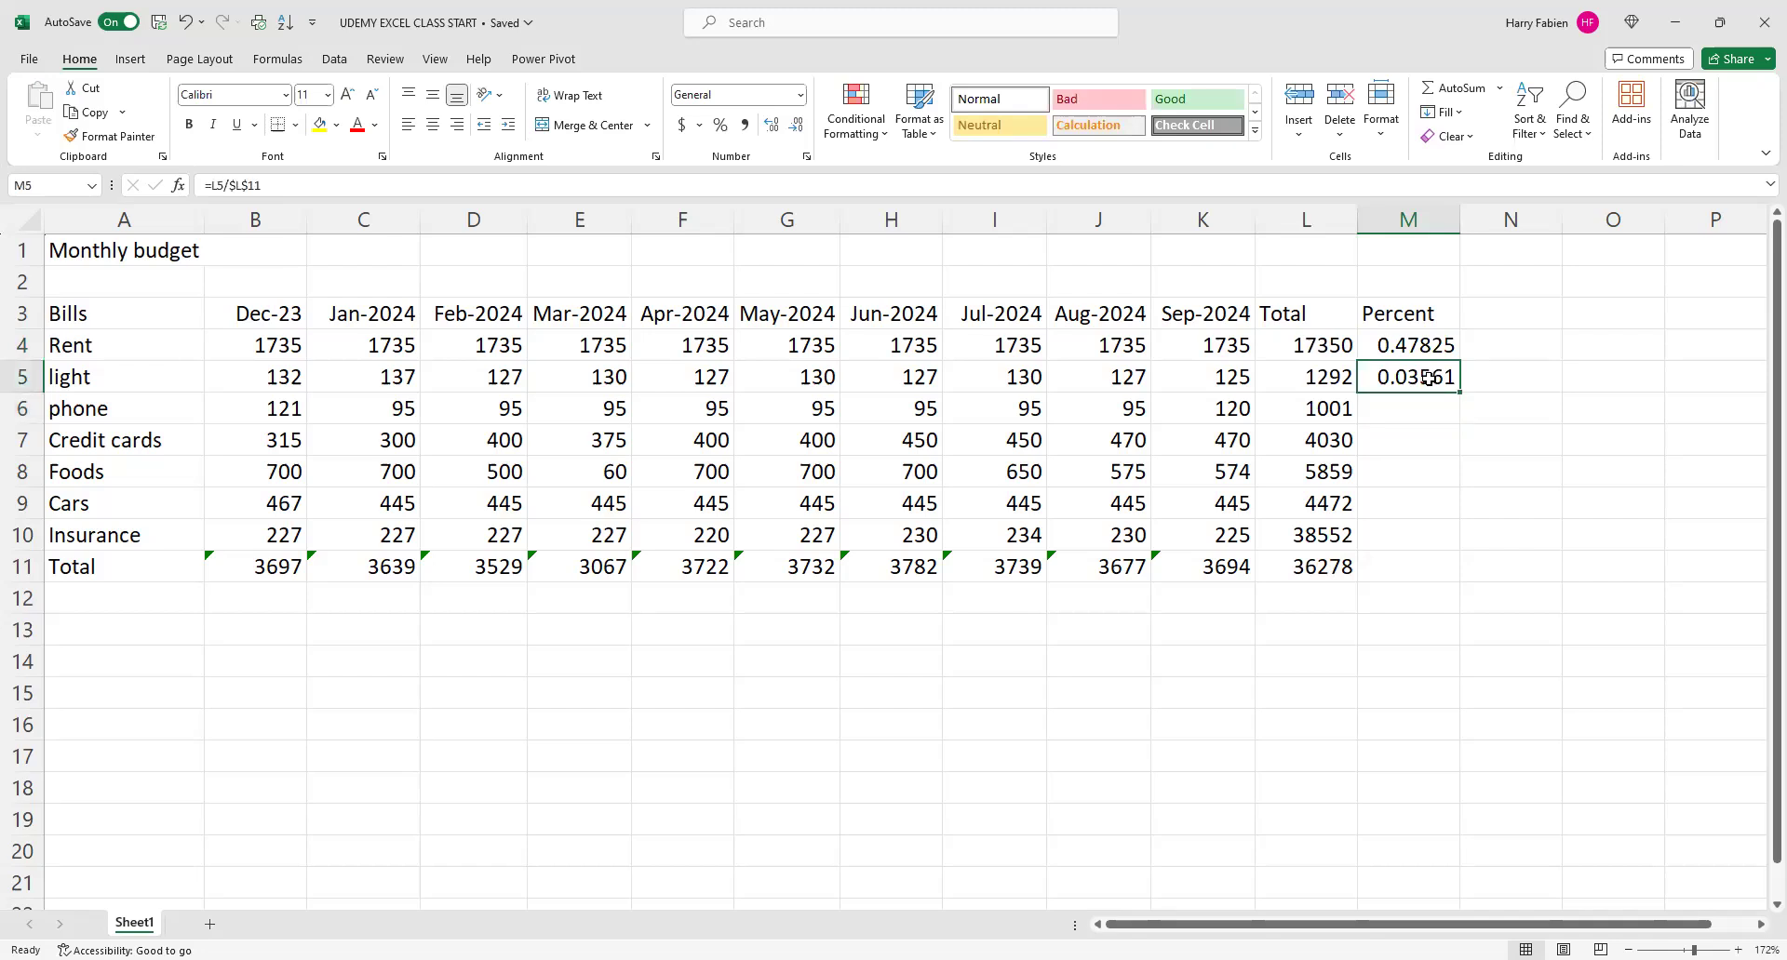
- Paste the percent formula into M6 through M11, giving 1 in the Total row
{"action": "key", "text": "ctrl+c"}
{"action": "left_click", "coordinate": [1415, 408]}
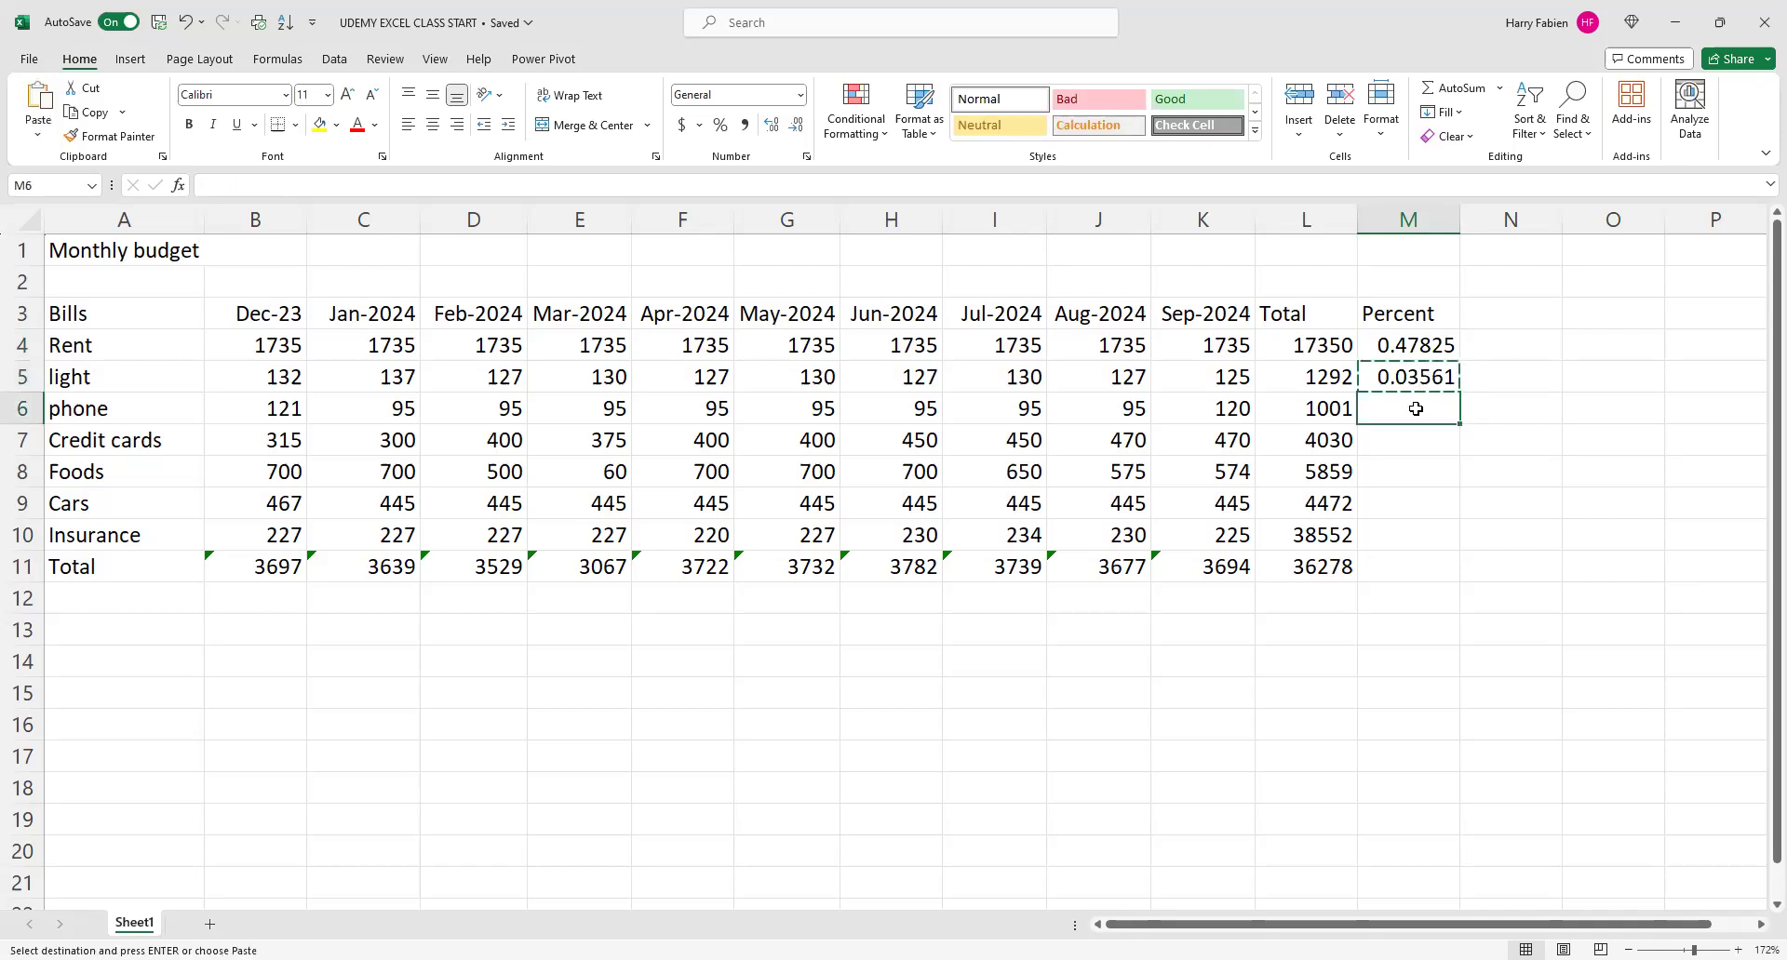
{"action": "key", "text": "ctrl+v"}
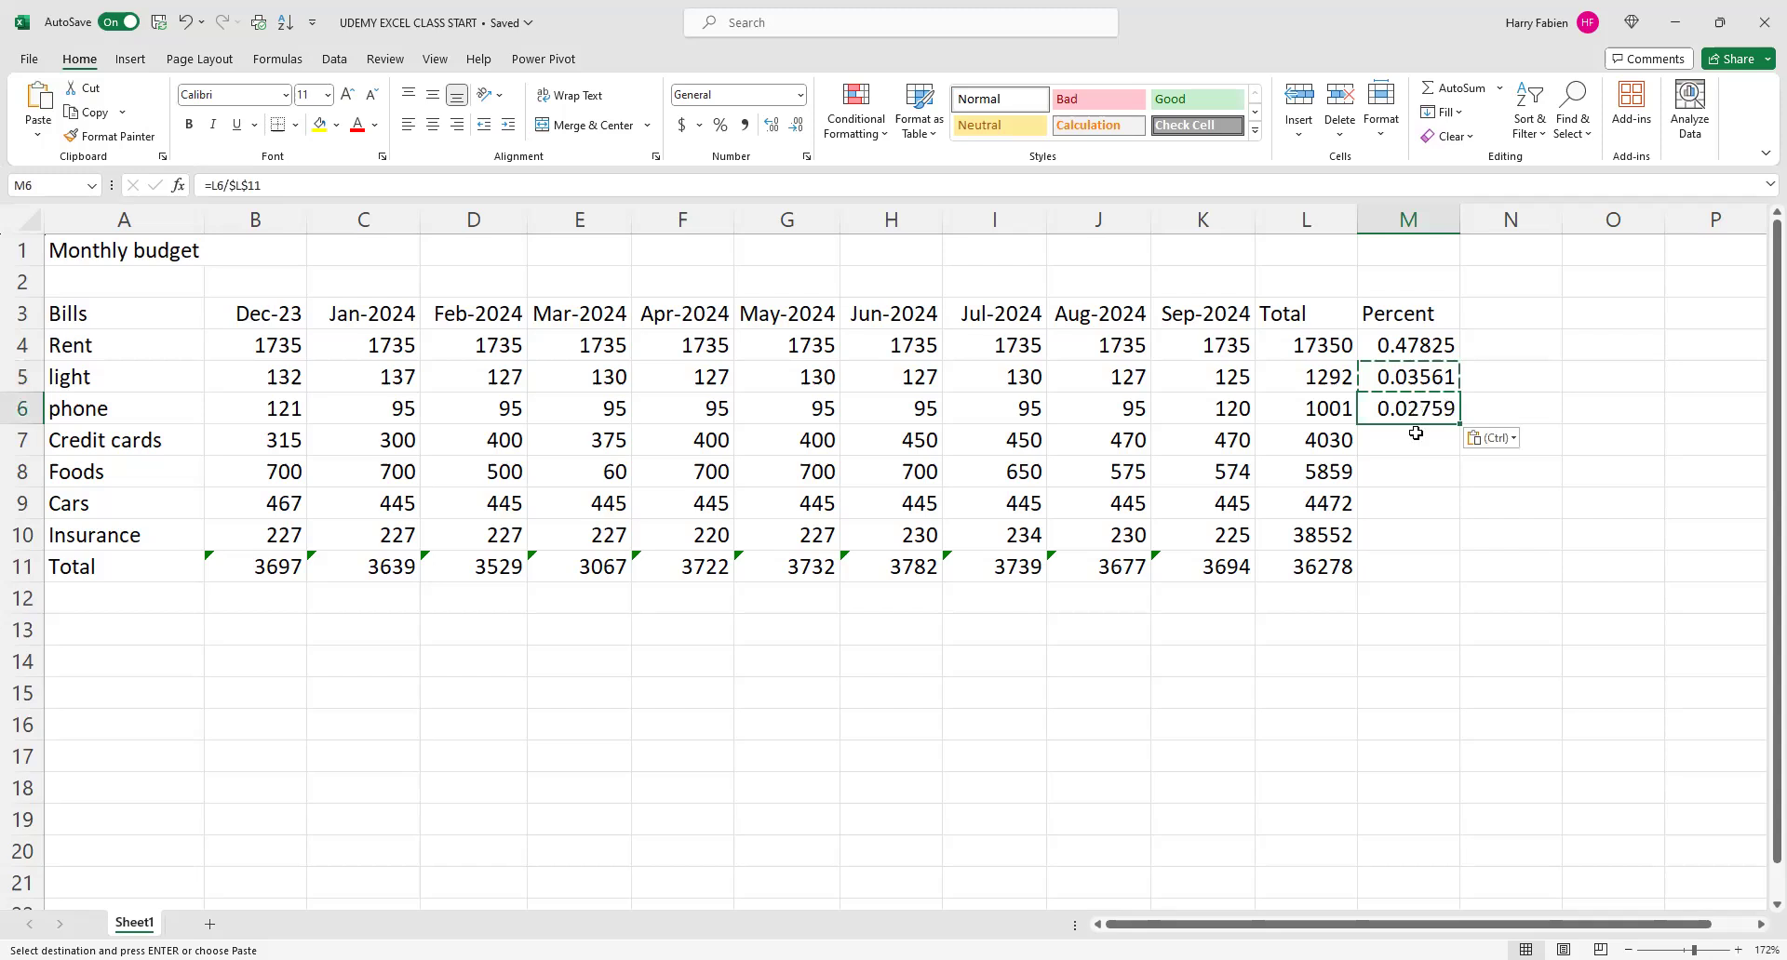
{"action": "left_click", "coordinate": [1421, 442]}
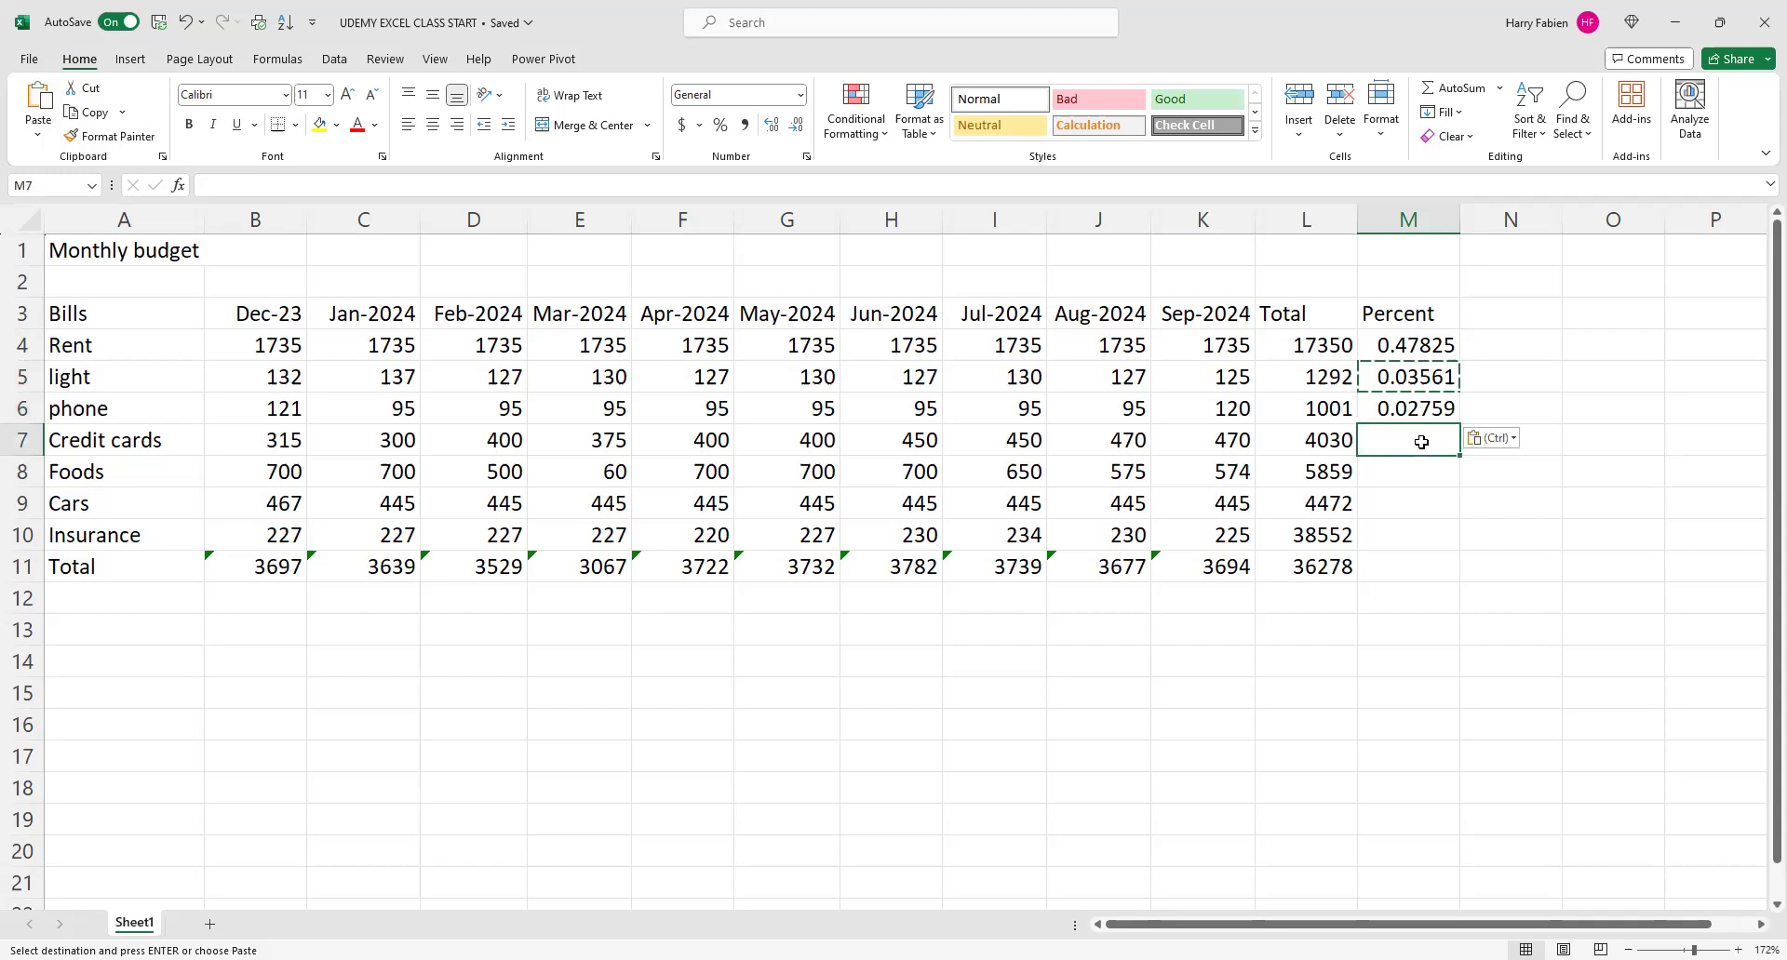
{"action": "key", "text": "ctrl+v"}
{"action": "left_click", "coordinate": [1430, 468]}
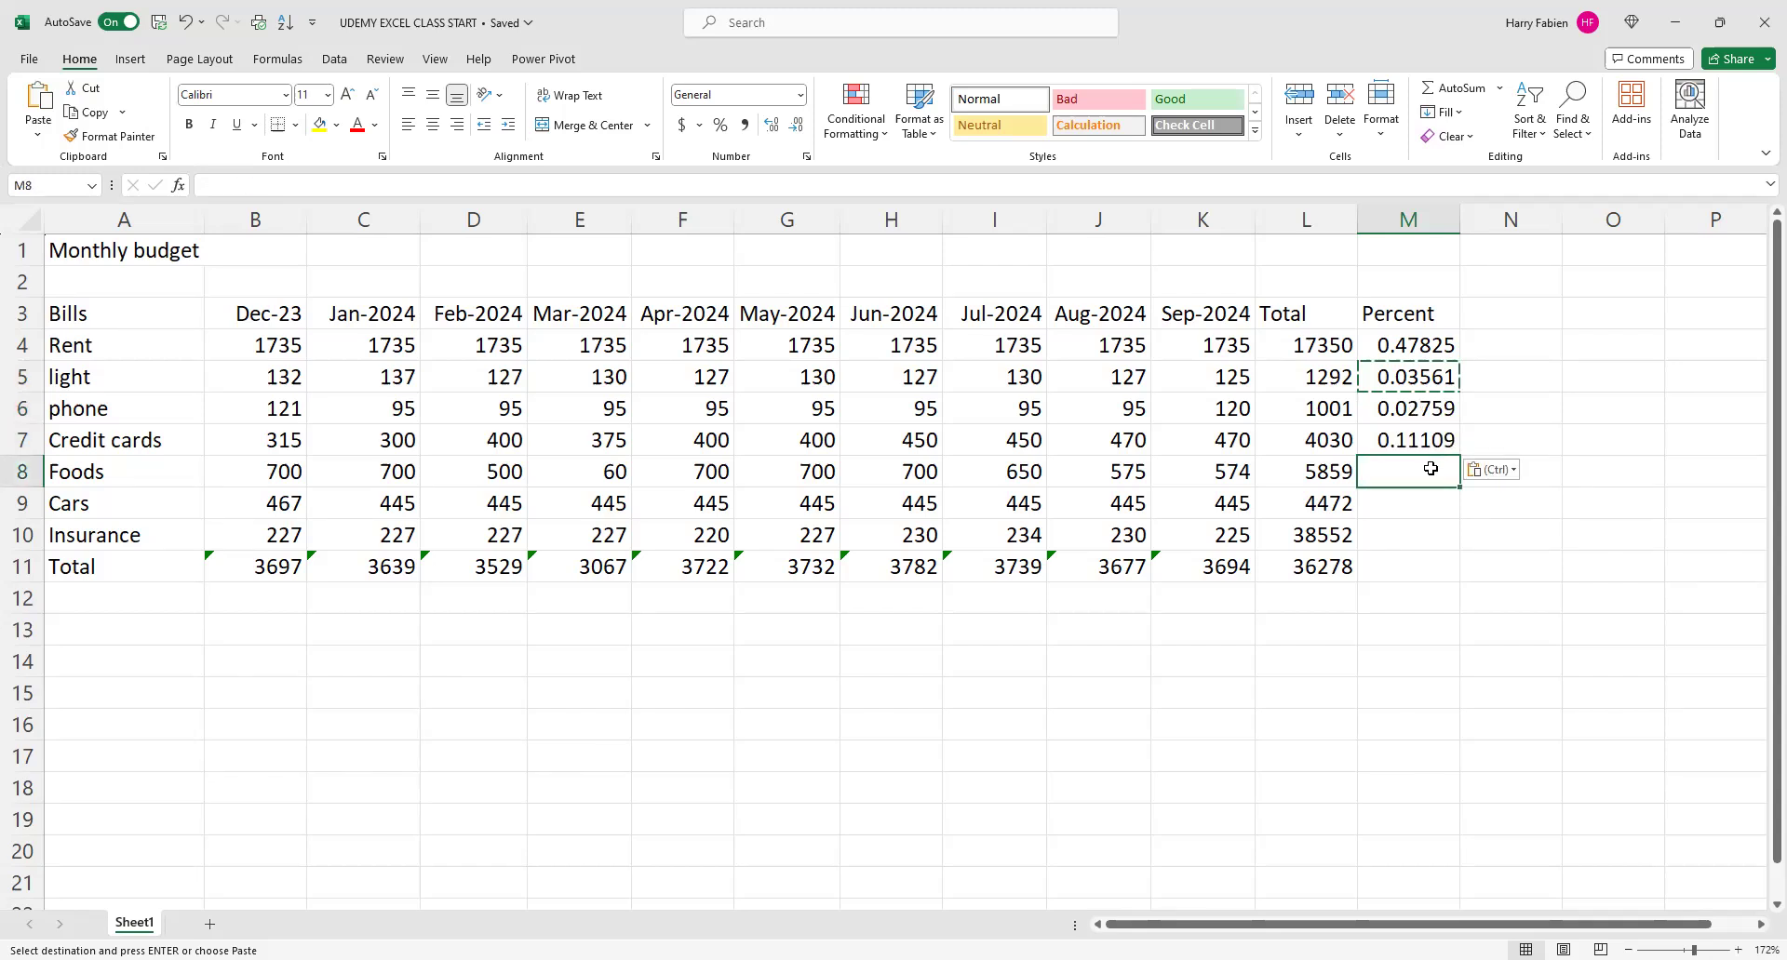
{"action": "key", "text": "ctrl+v"}
{"action": "left_click", "coordinate": [1410, 513]}
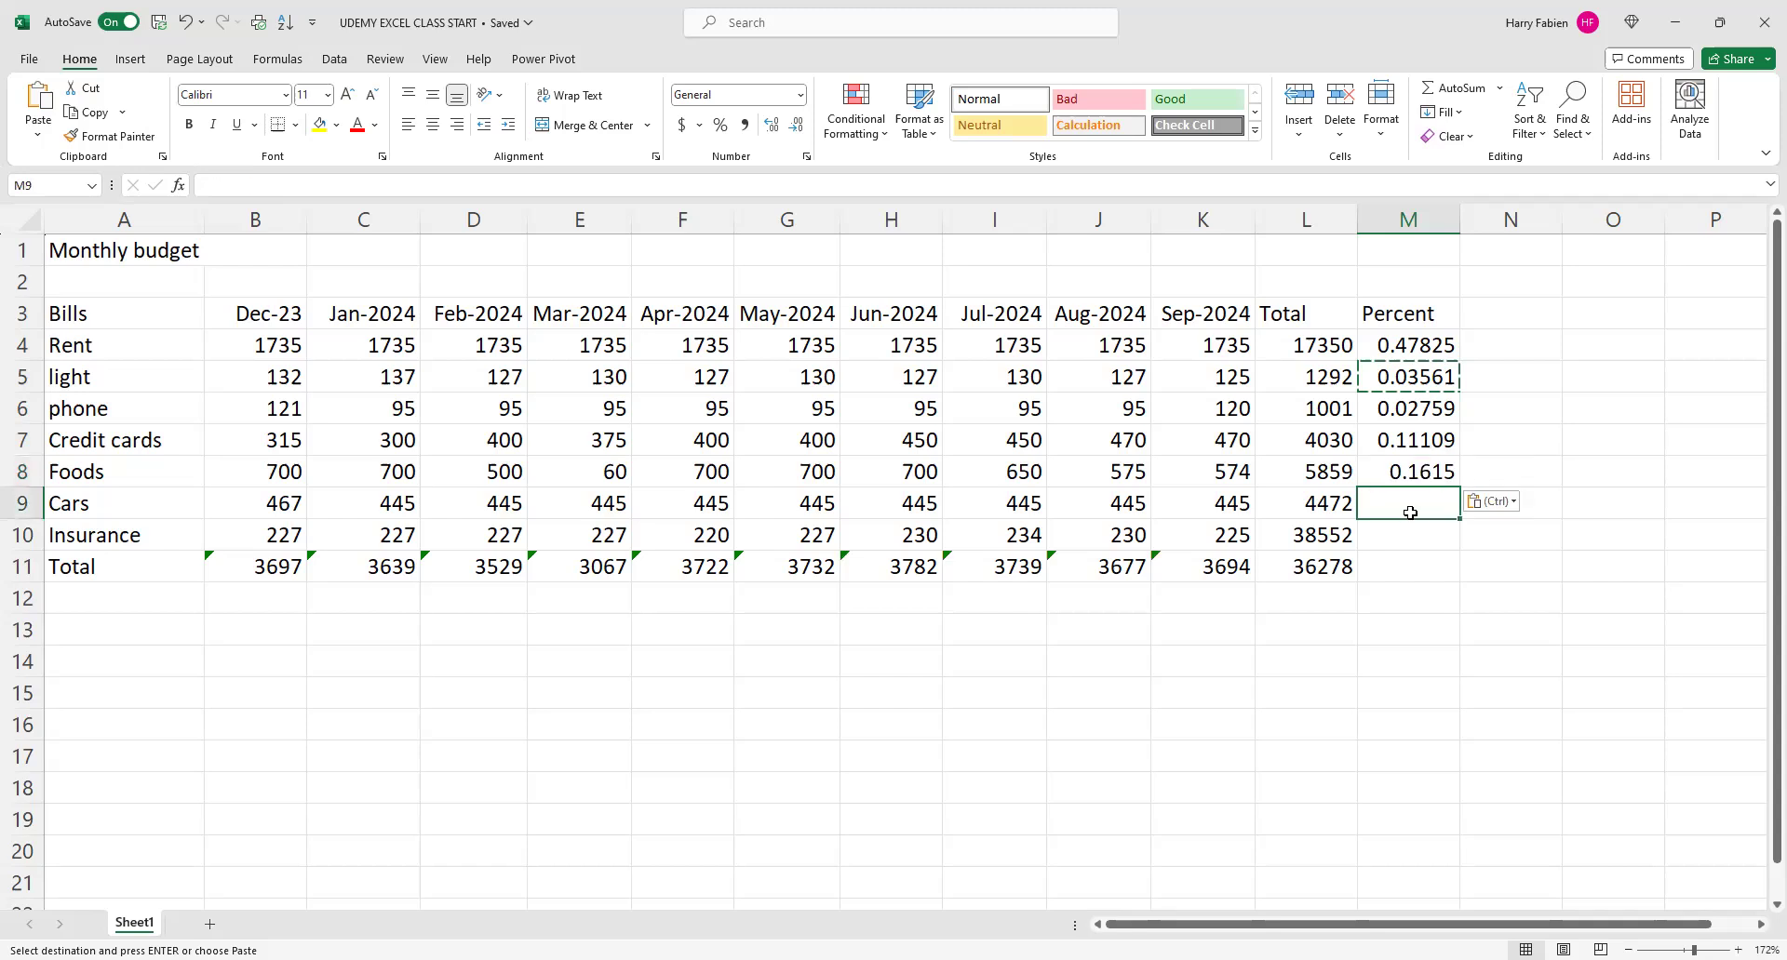
{"action": "key", "text": "ctrl+v"}
{"action": "left_click", "coordinate": [1416, 537]}
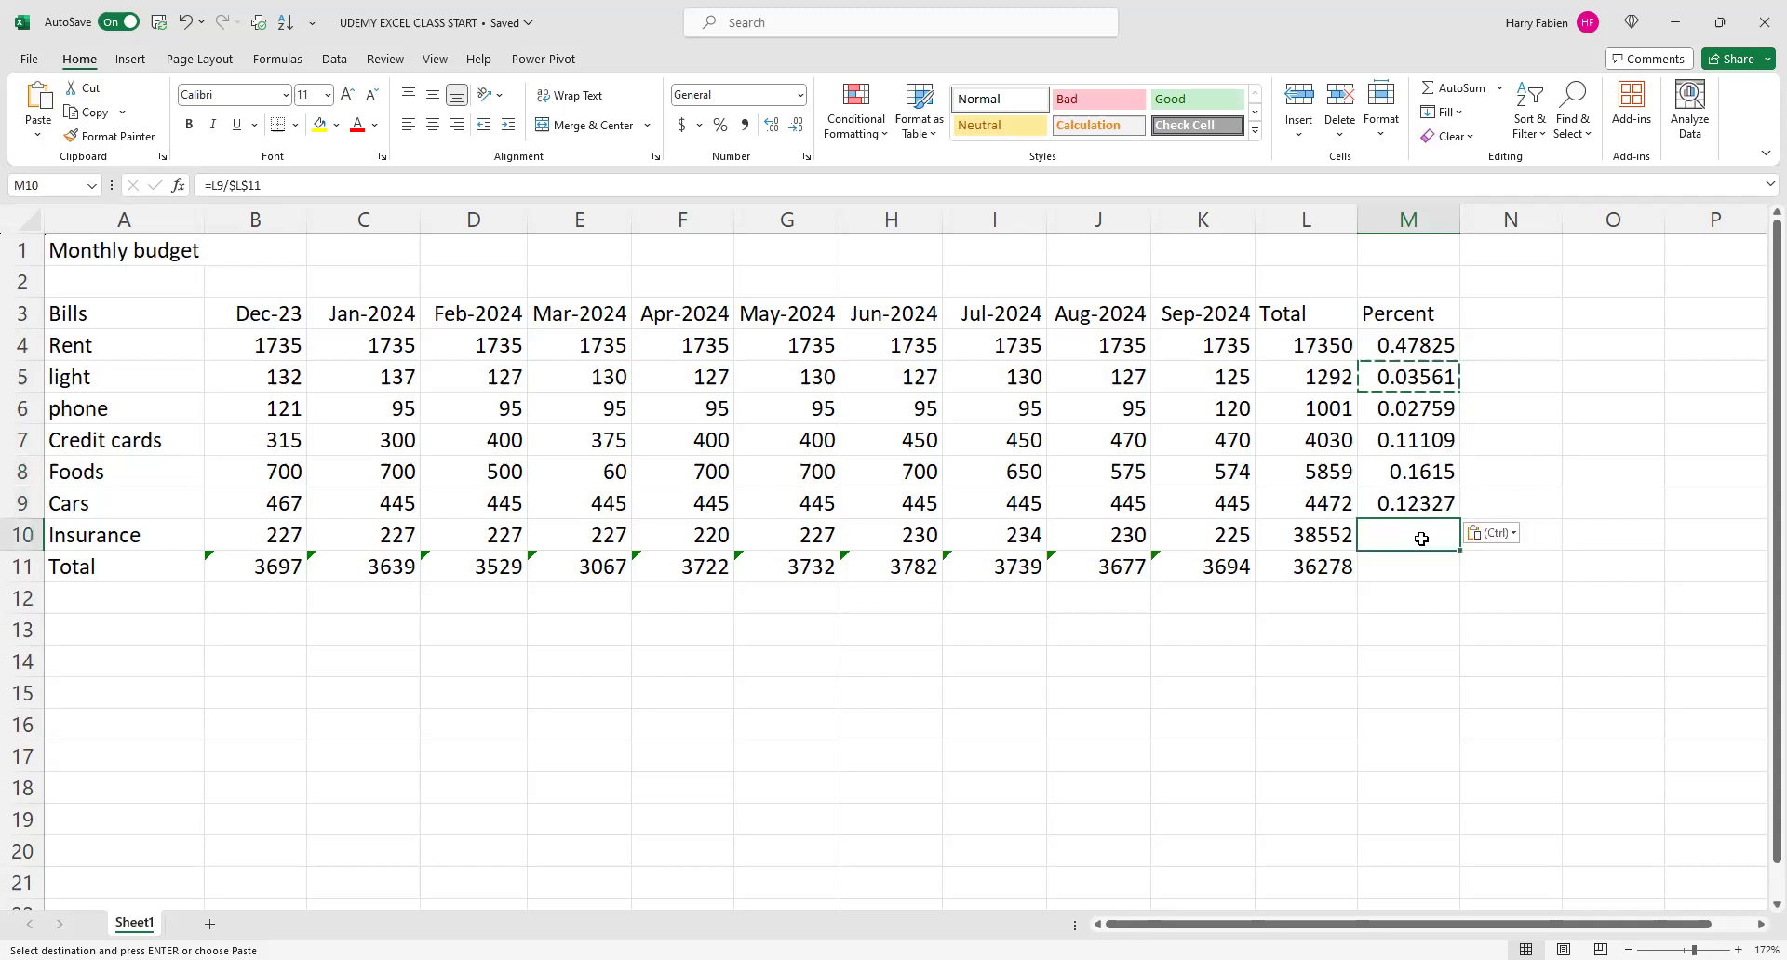
{"action": "key", "text": "ctrl+v"}
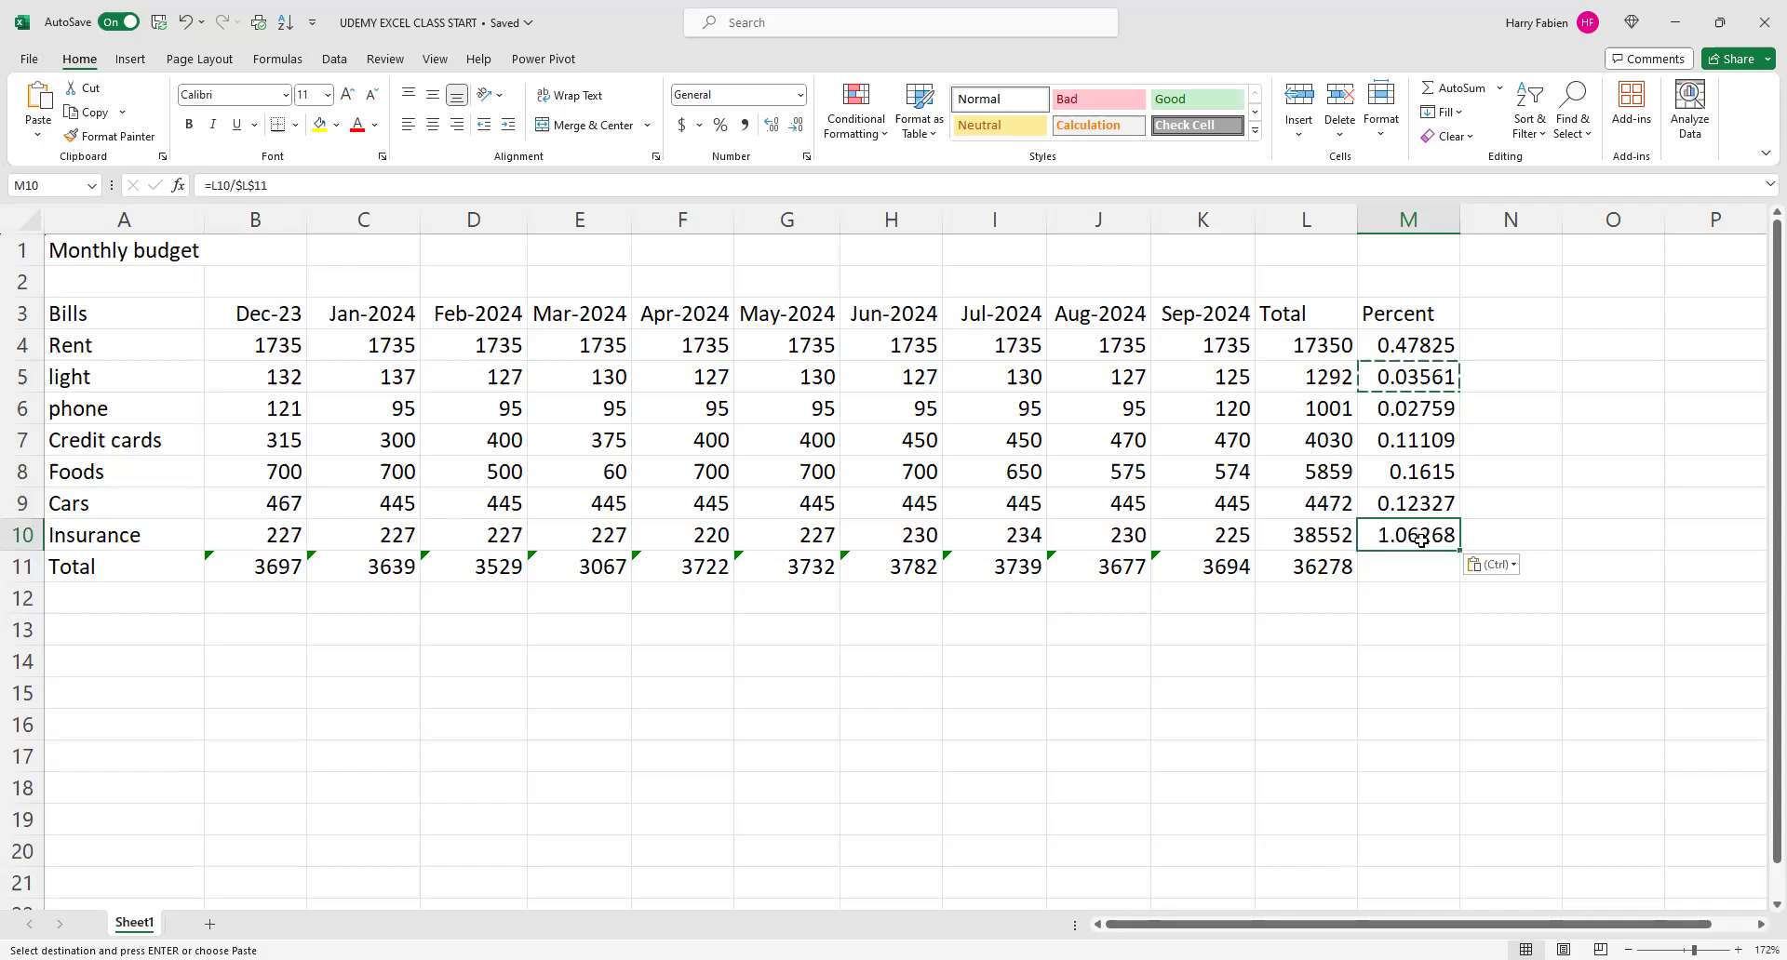
{"action": "left_click", "coordinate": [1419, 572]}
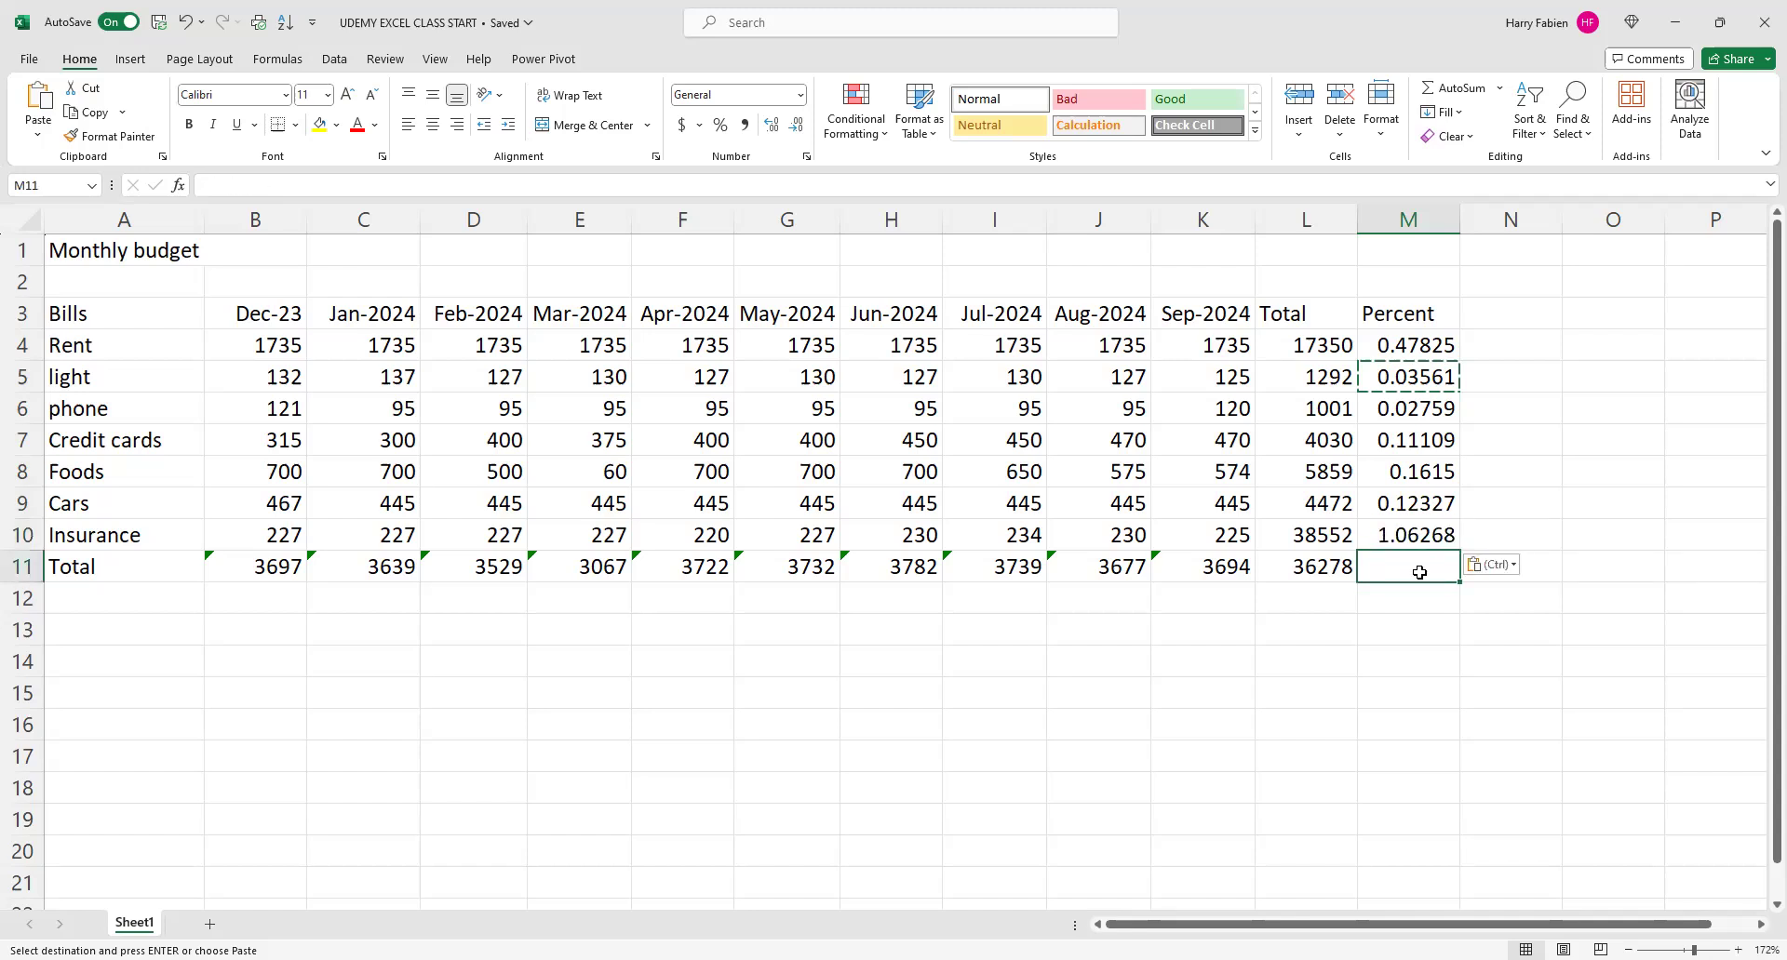
{"action": "key", "text": "ctrl+v"}
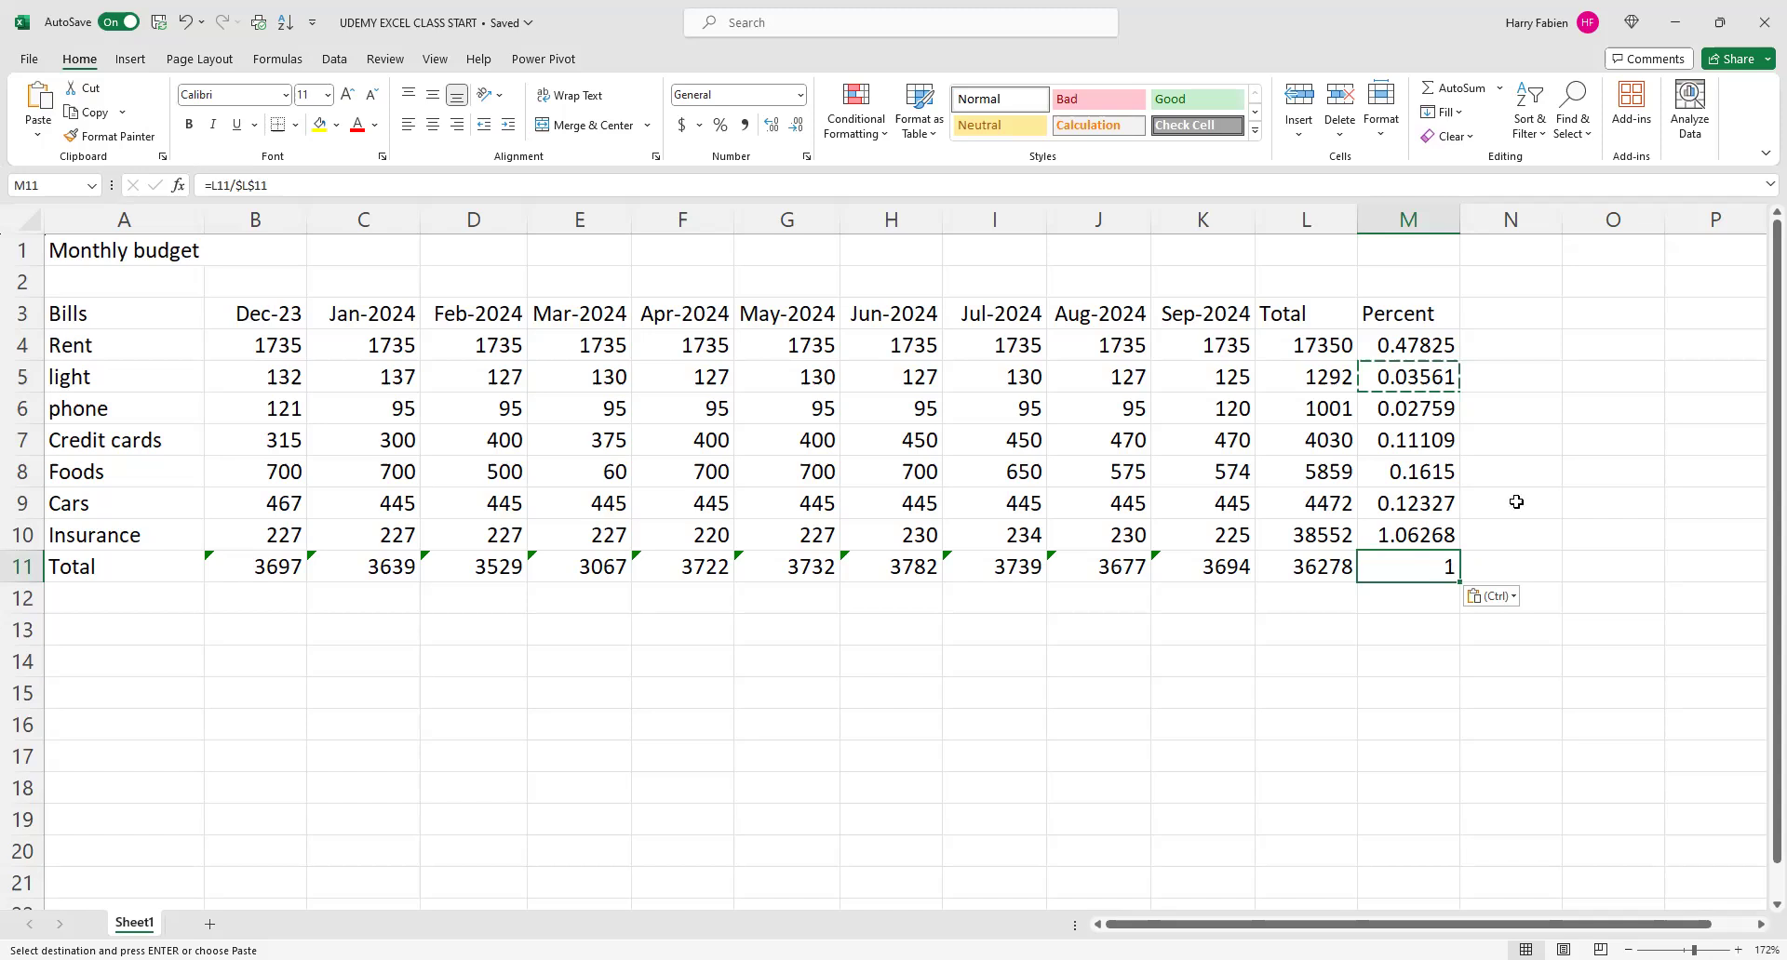
{"action": "double_click", "coordinate": [1429, 348]}
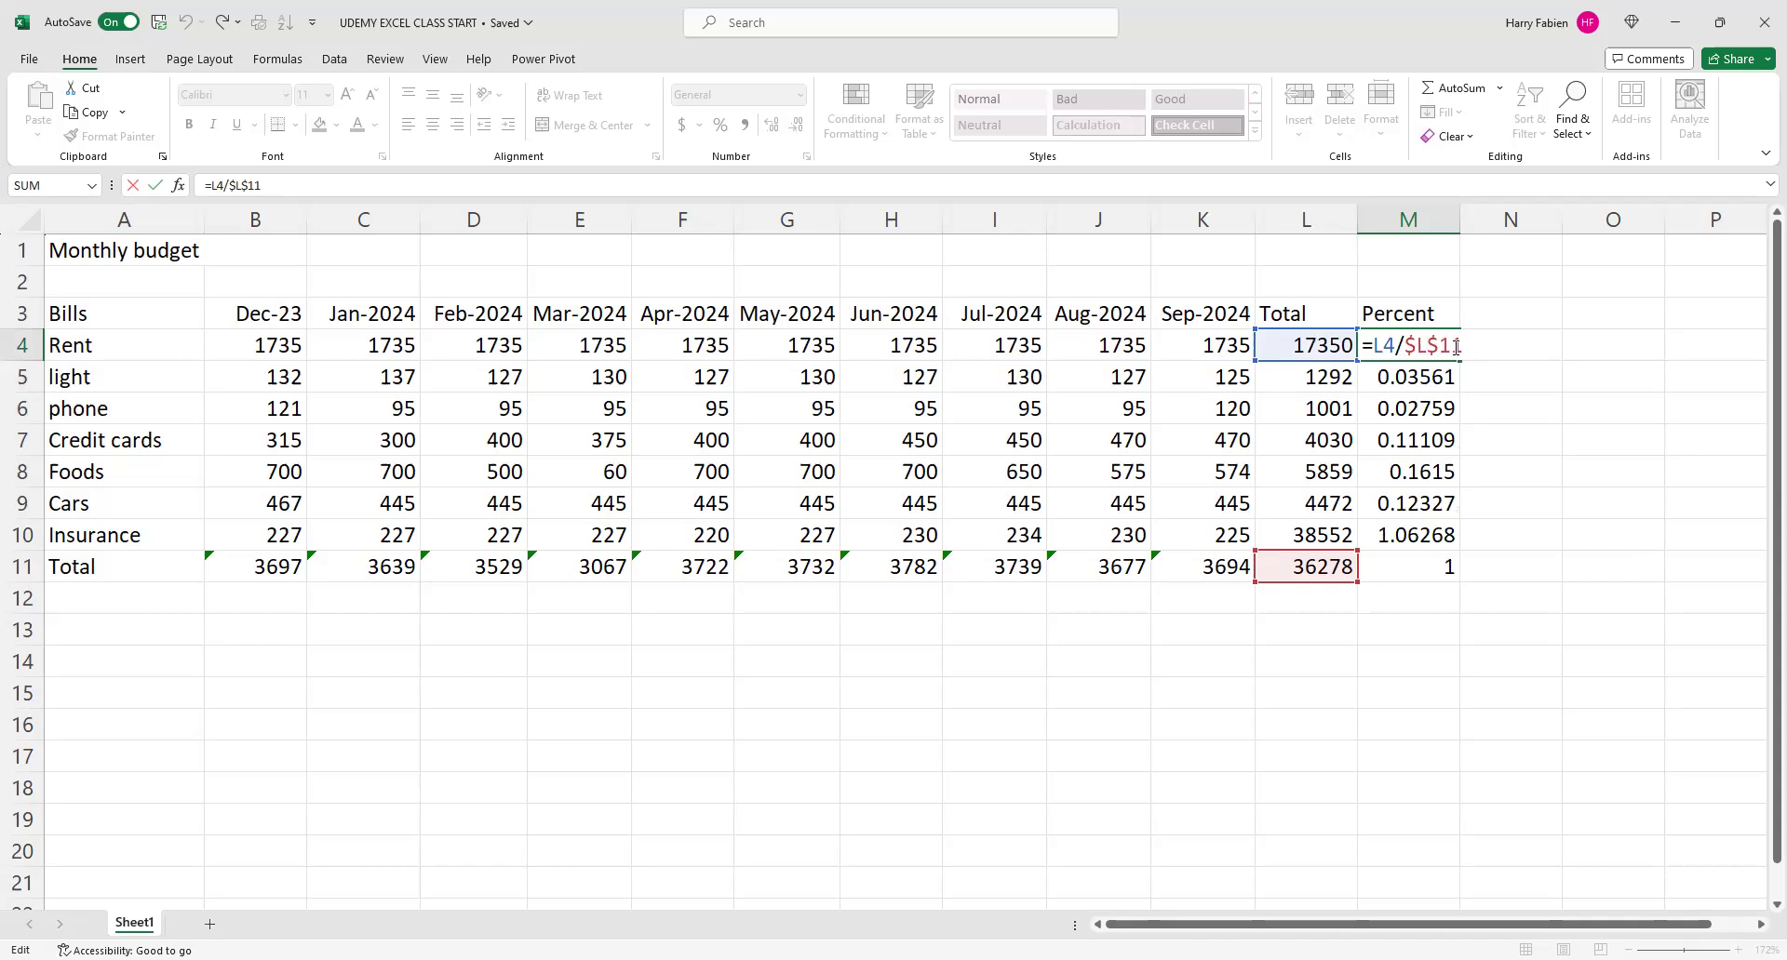
{"action": "double_click", "coordinate": [1436, 376]}
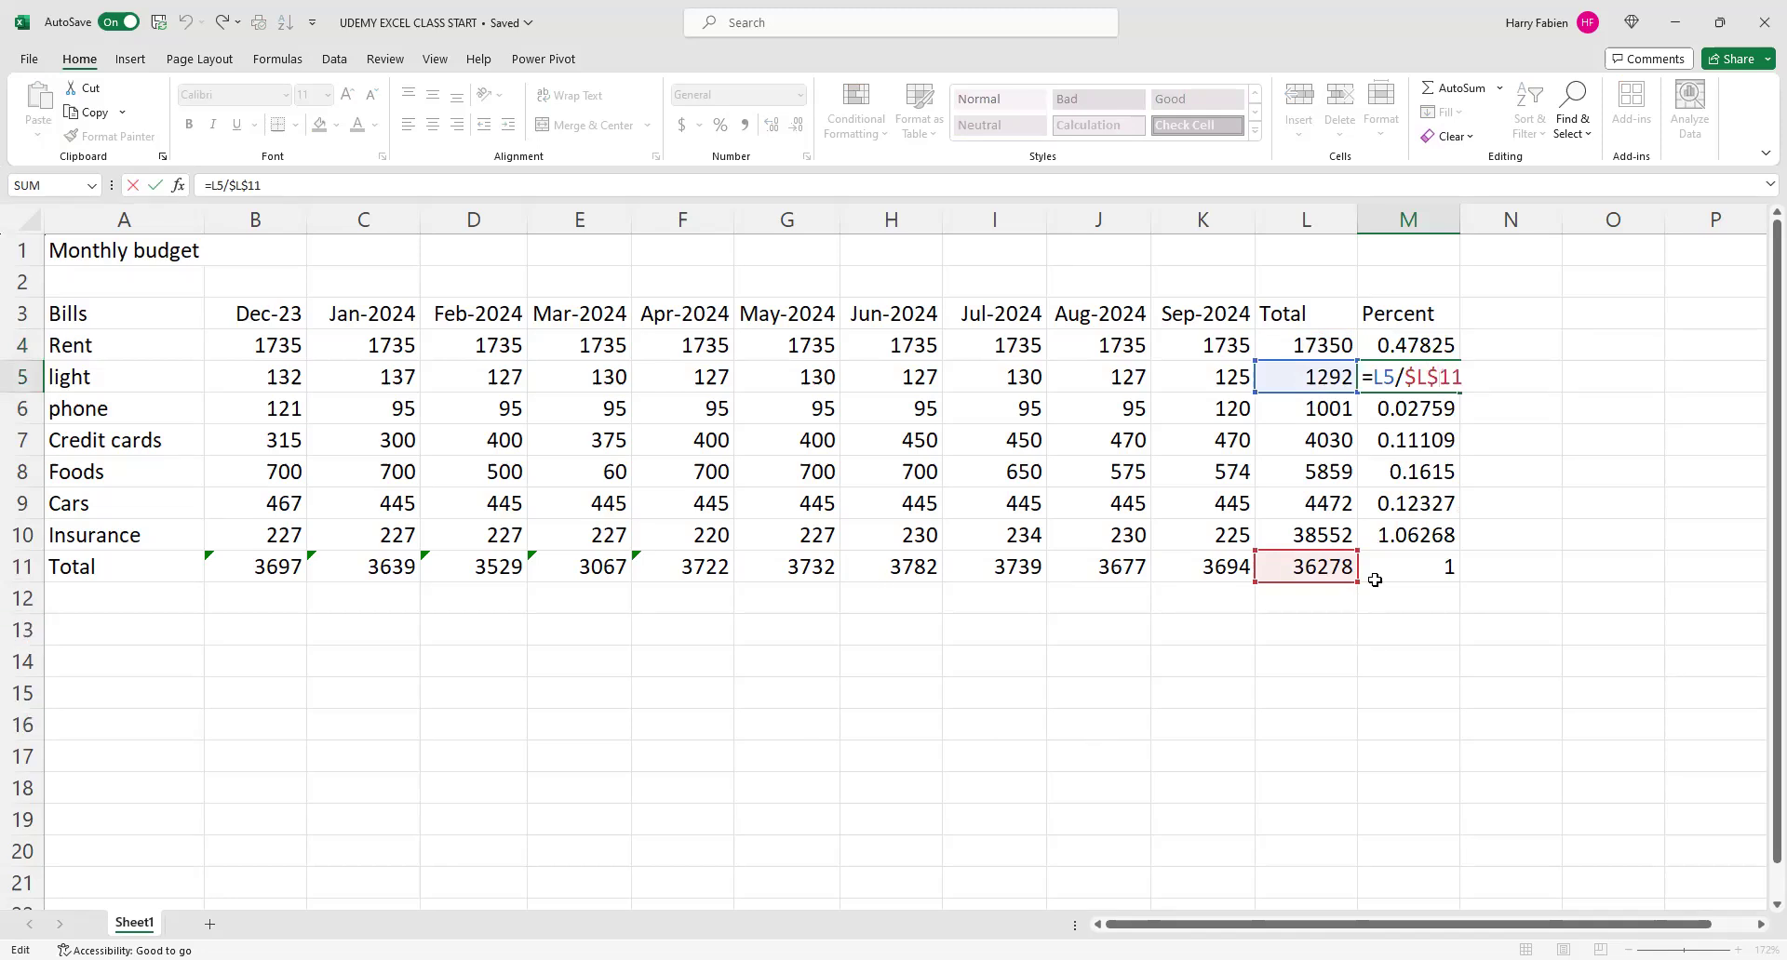
{"action": "left_click", "coordinate": [1423, 607]}
{"action": "left_click", "coordinate": [1426, 632]}
{"action": "left_click", "coordinate": [1428, 662]}
{"action": "left_click", "coordinate": [1427, 701]}
{"action": "left_click", "coordinate": [1440, 759]}
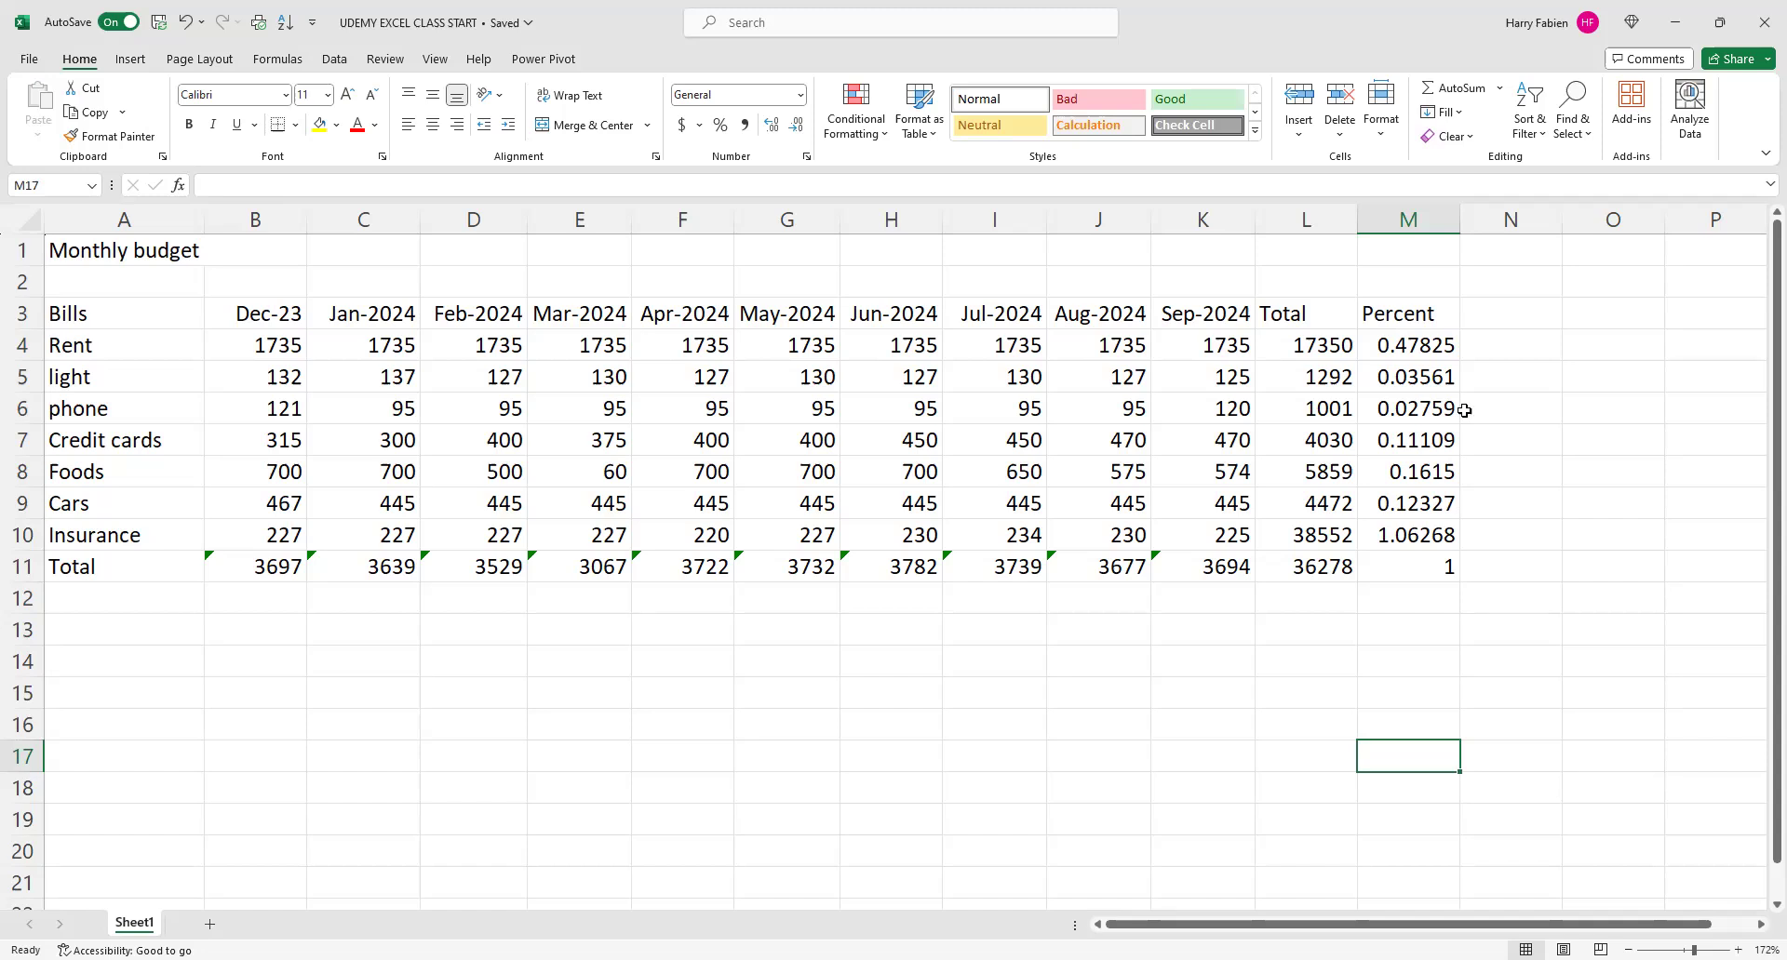
{"action": "left_click", "coordinate": [1431, 340]}
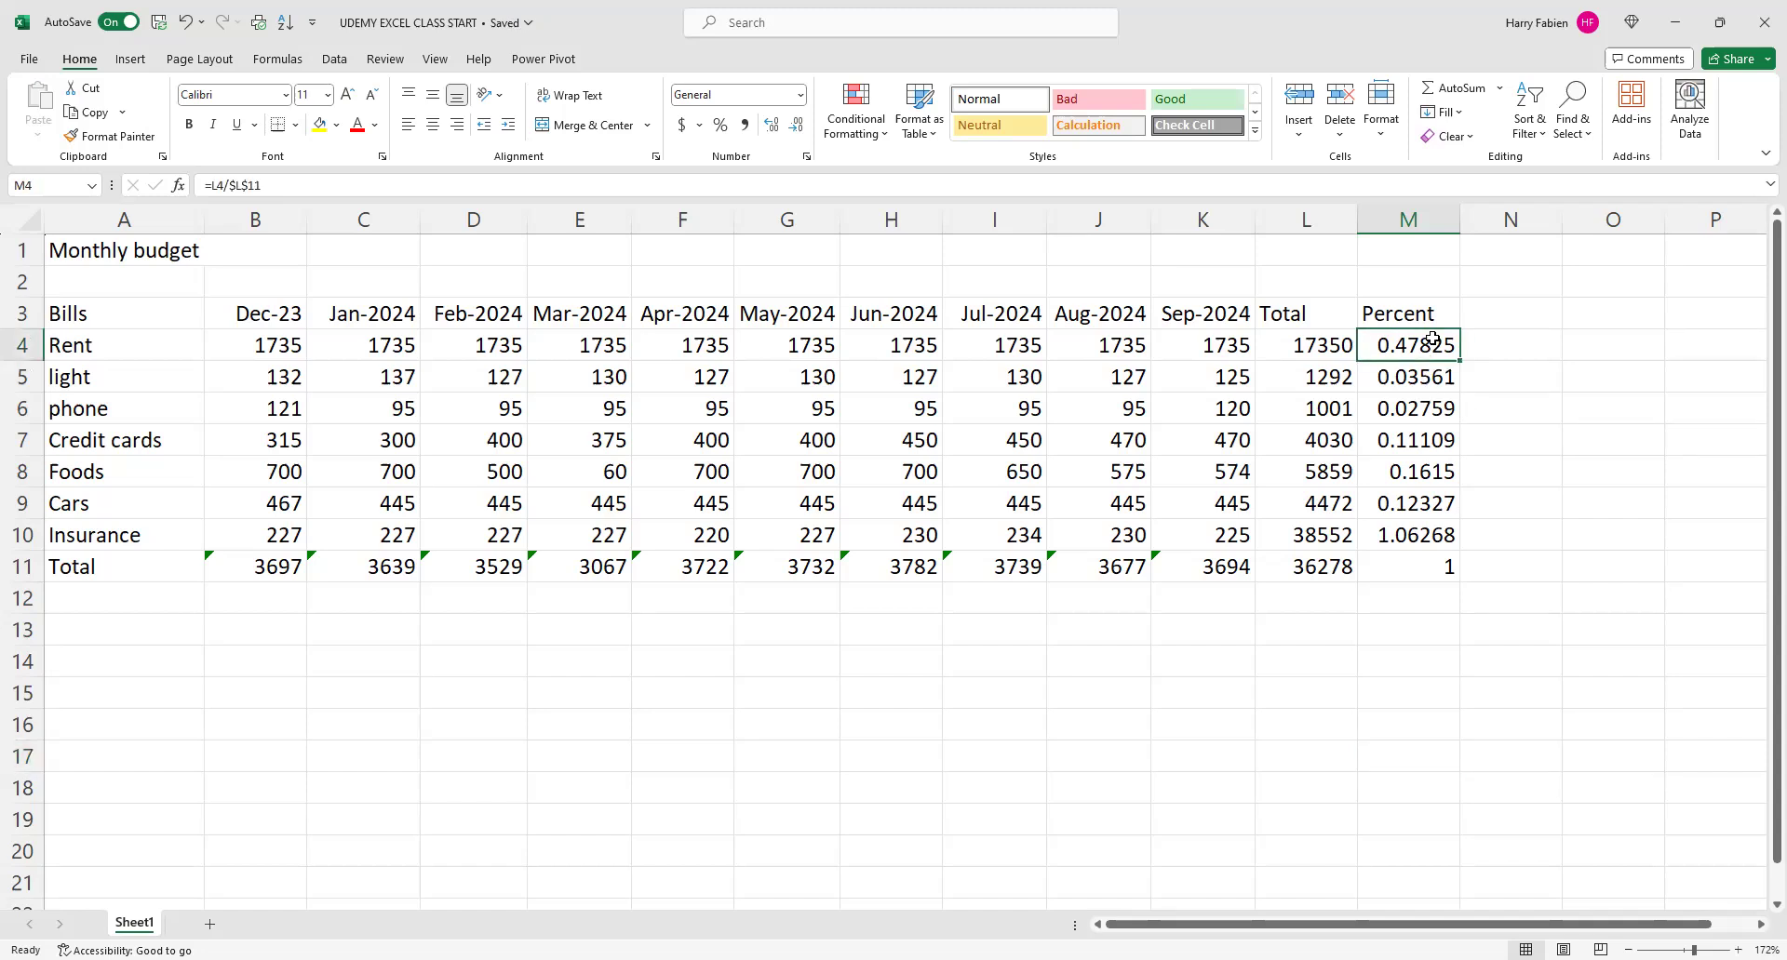